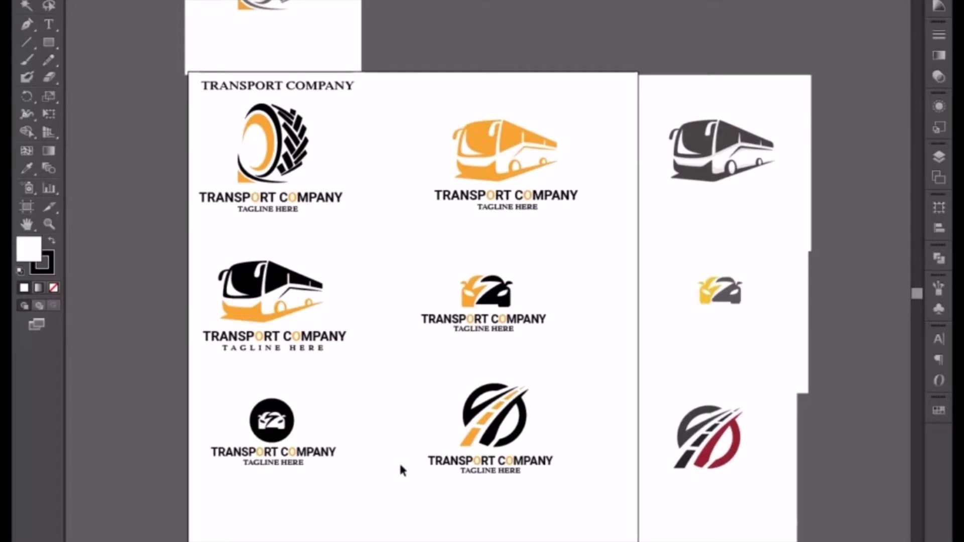
- Copy the road-themed Transport Company logo from the logo sheet and place it beside the real estate web page design
left_click_drag(395, 390, 581, 516)
left_click_drag(407, 387, 577, 510)
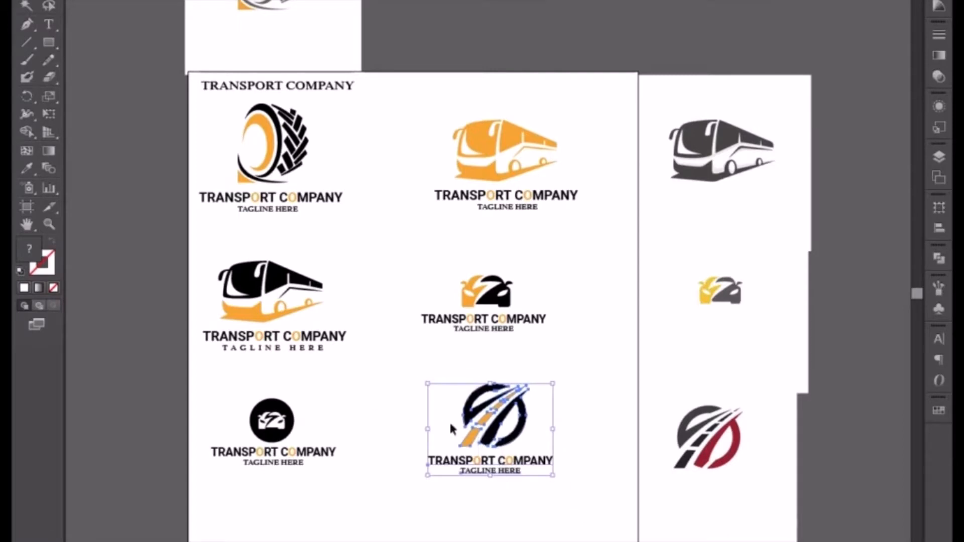
left_click_drag(320, 246, 241, 1)
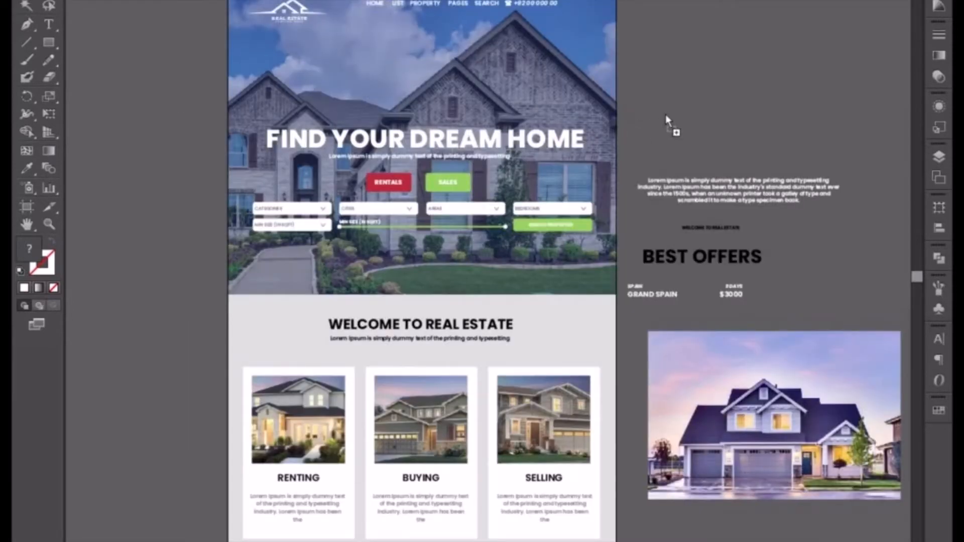
left_click(705, 143)
left_click(729, 127)
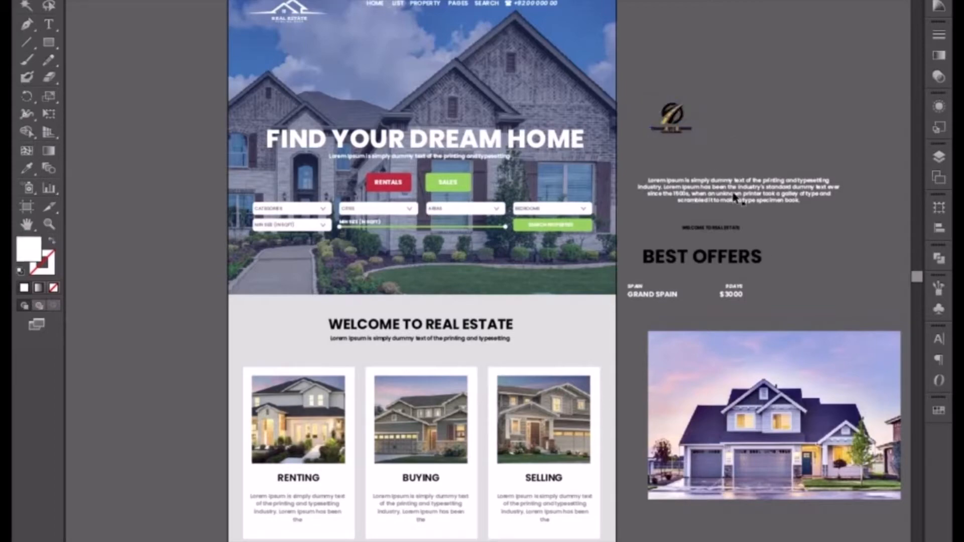
- Delete the loose house photos lying beside the web page artboard
left_click_drag(708, 324, 436, 80)
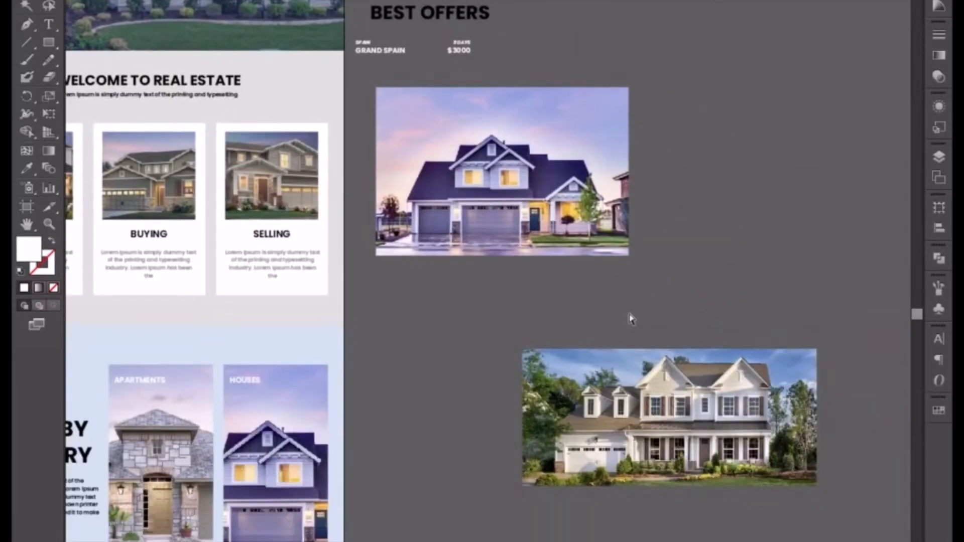
key("ctrl+minus")
left_click_drag(631, 119, 583, 279)
left_click_drag(588, 71, 547, 537)
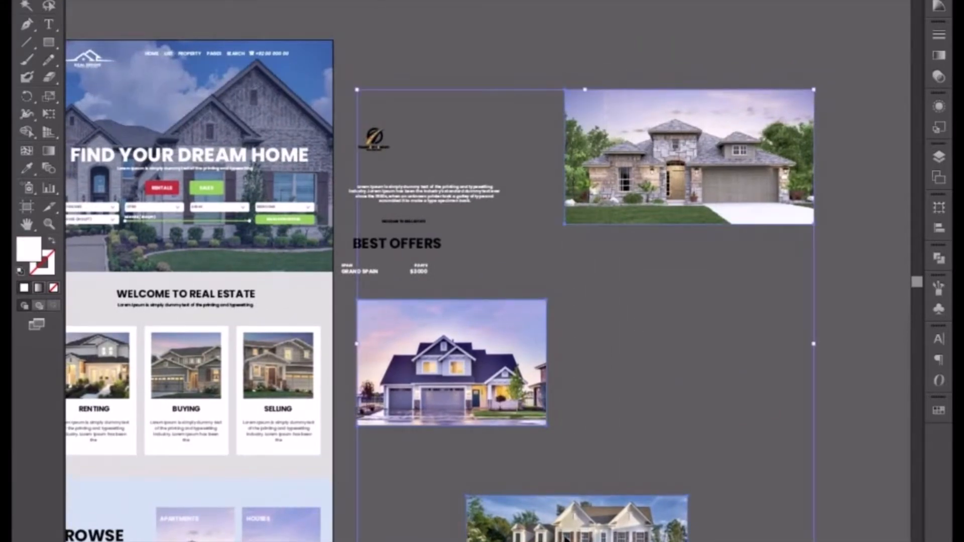
key("Delete")
- Delete the row of loose house photos above the web page artboard
left_click_drag(587, 172, 585, 466)
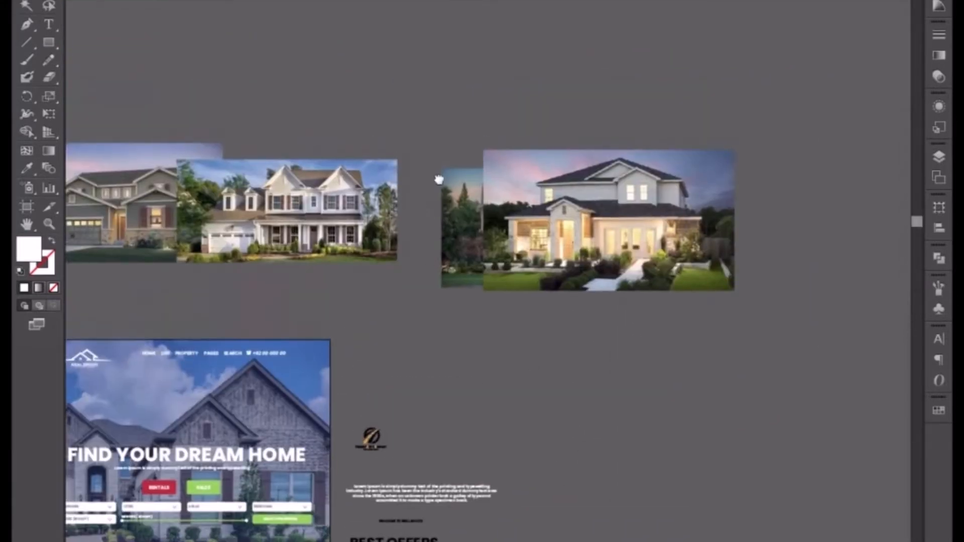
left_click_drag(438, 179, 648, 233)
left_click_drag(182, 134, 805, 332)
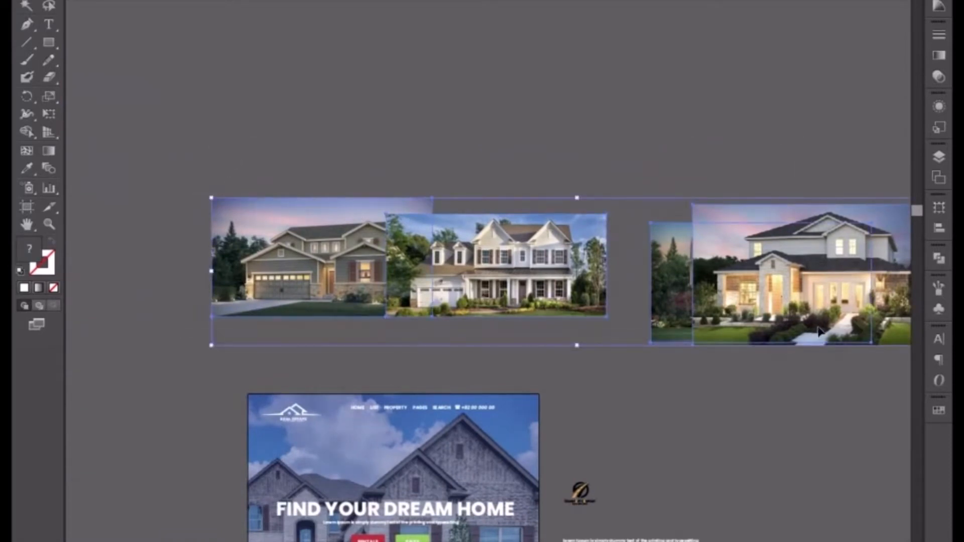
key("Delete")
- Delete the phone number and the phone icon from the page header
scroll(632, 294, "down", 5)
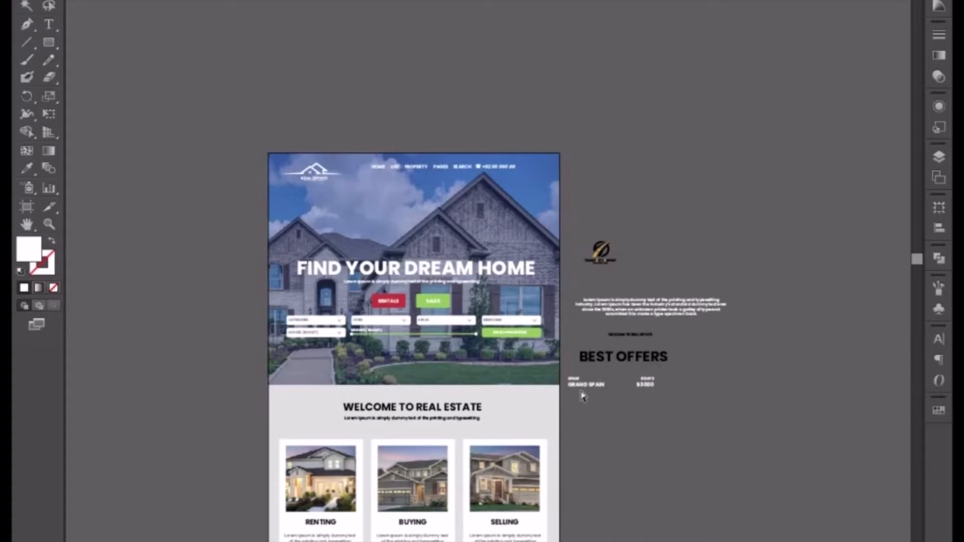
key("ctrl+equal")
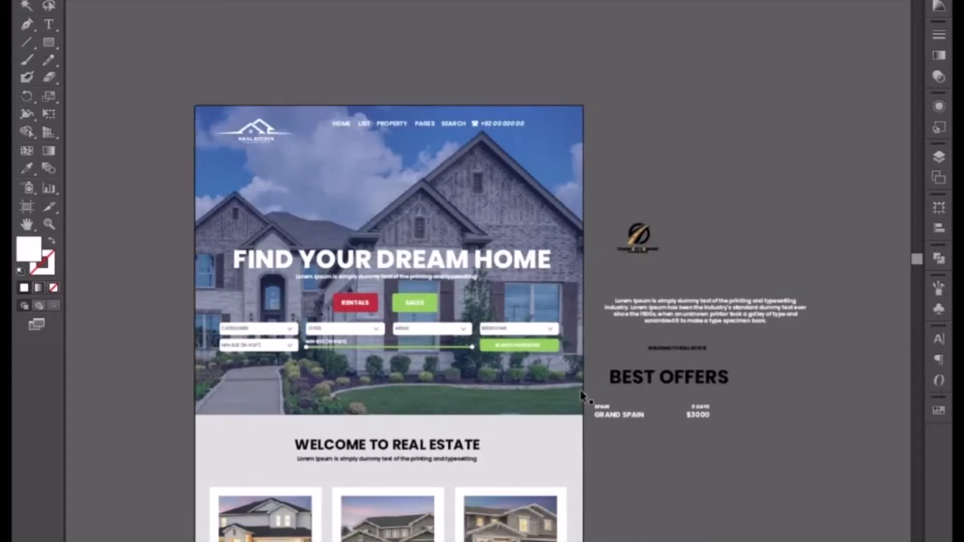
key("ctrl+equal")
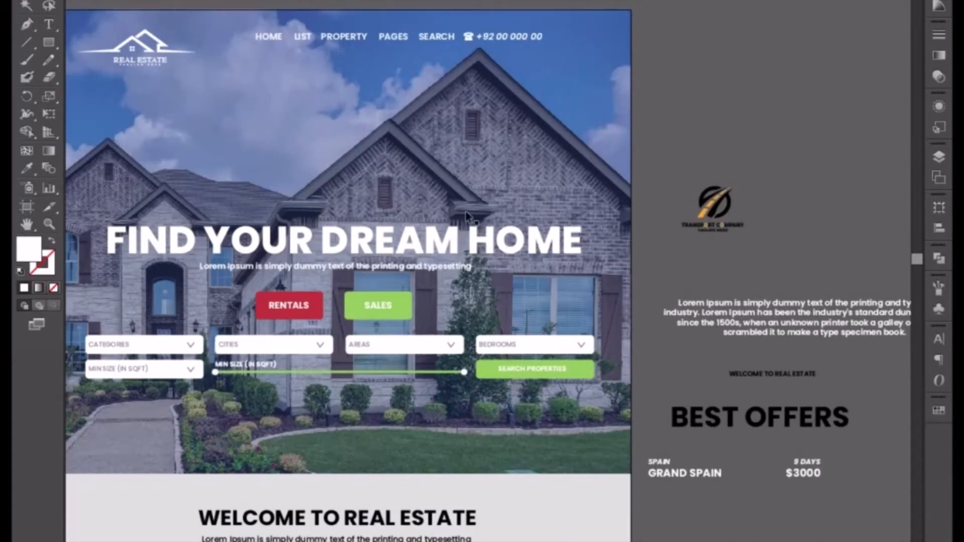
left_click_drag(346, 122, 373, 207)
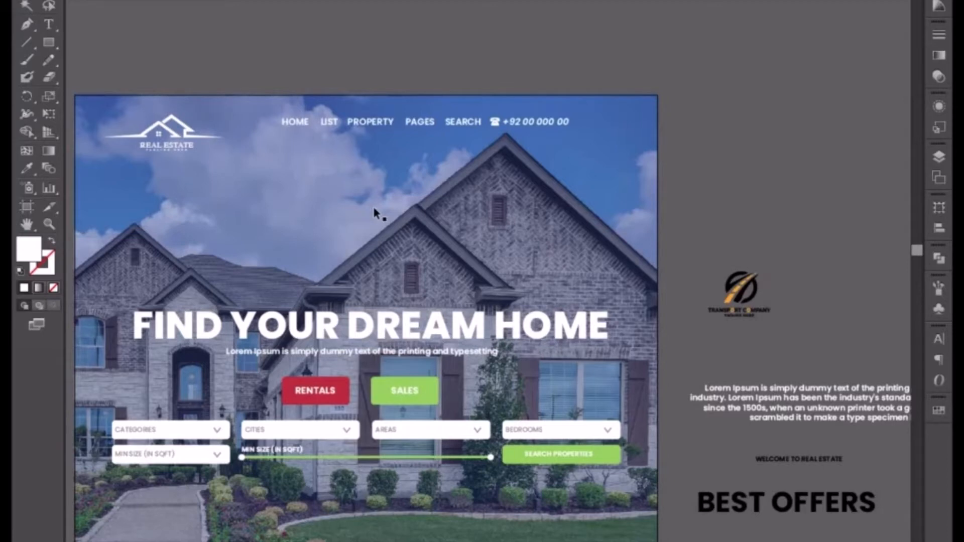
left_click(518, 131)
key("Delete")
left_click(493, 123)
key("Delete")
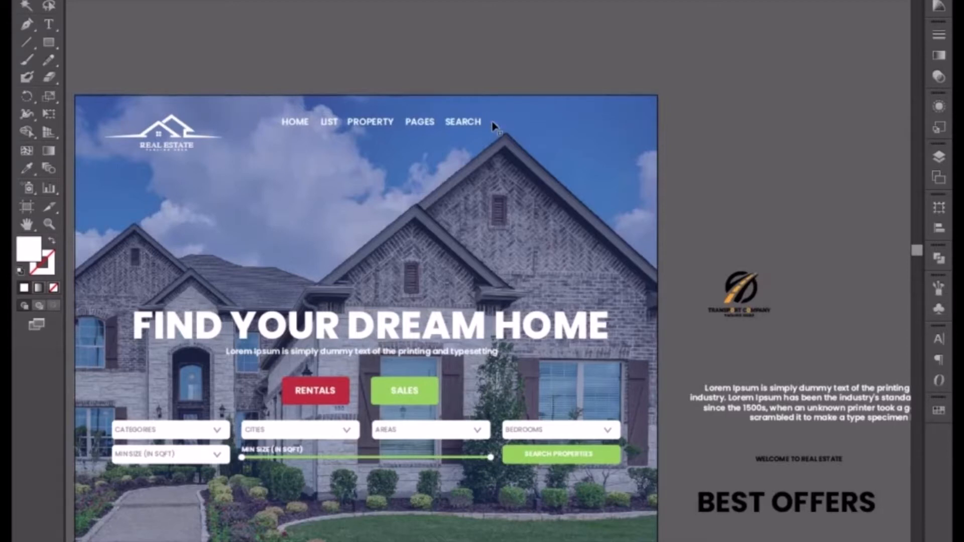
- Delete the white Real Estate logo from the page header
left_click(299, 128)
key("ctrl+equal")
left_click_drag(305, 162, 490, 253)
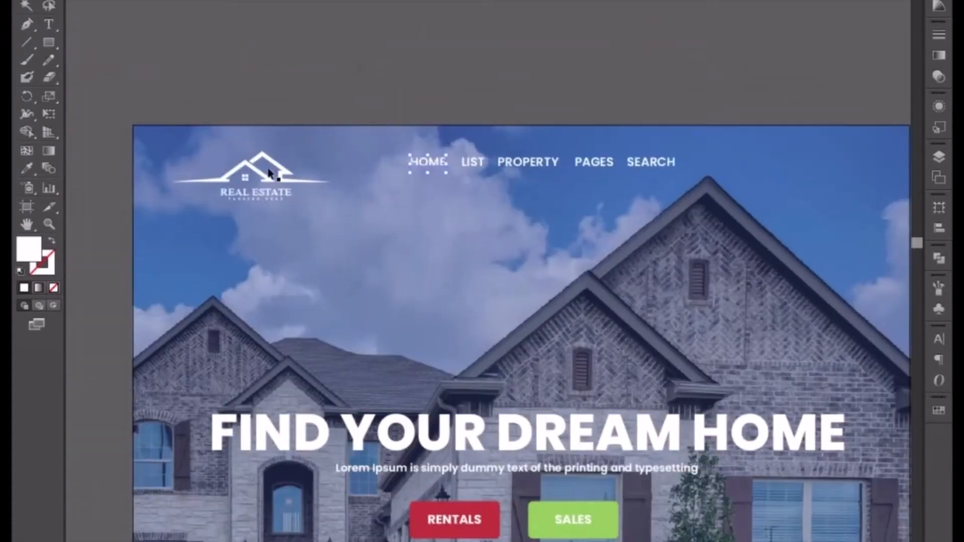
left_click(268, 176)
key("Delete")
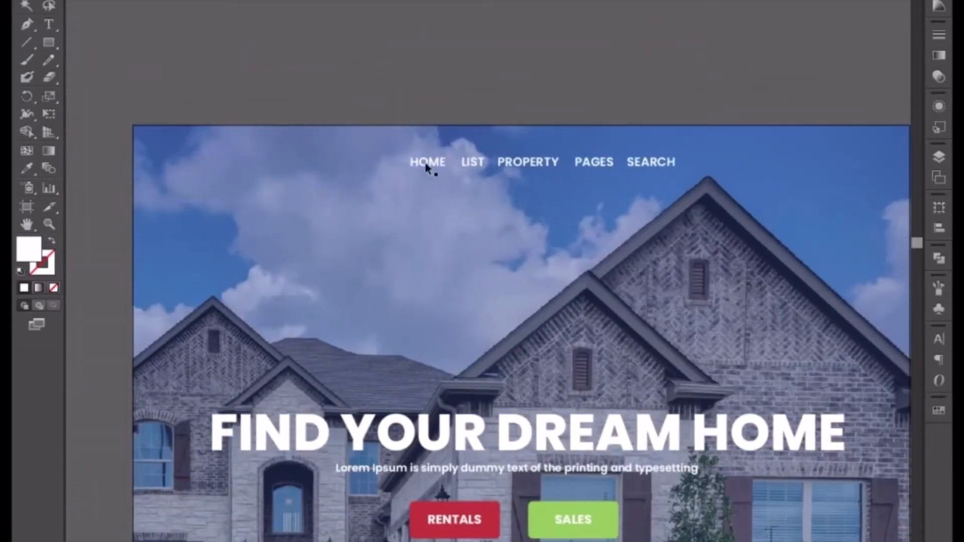
- Replace the LIST menu item's text with VEHICLE
double_click(473, 163)
key("ctrl+a")
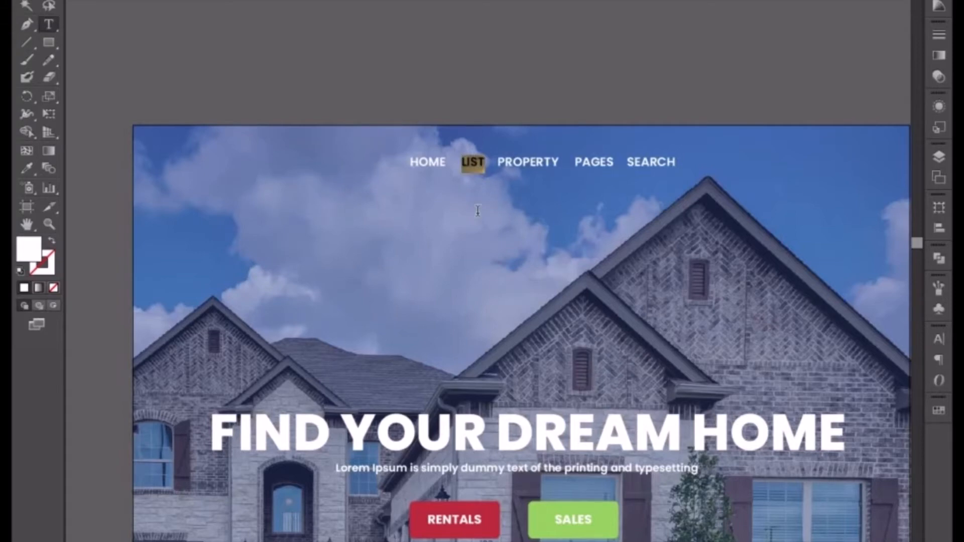
type("B")
key("BackSpace")
type("VEC")
key("BackSpace")
type("HICL")
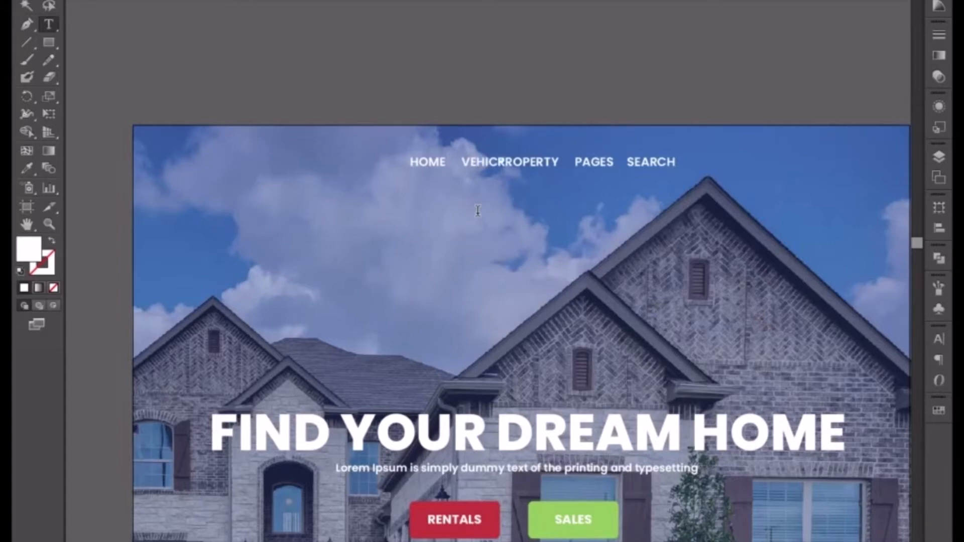
key("BackSpace")
type("LE")
left_click(27, 0)
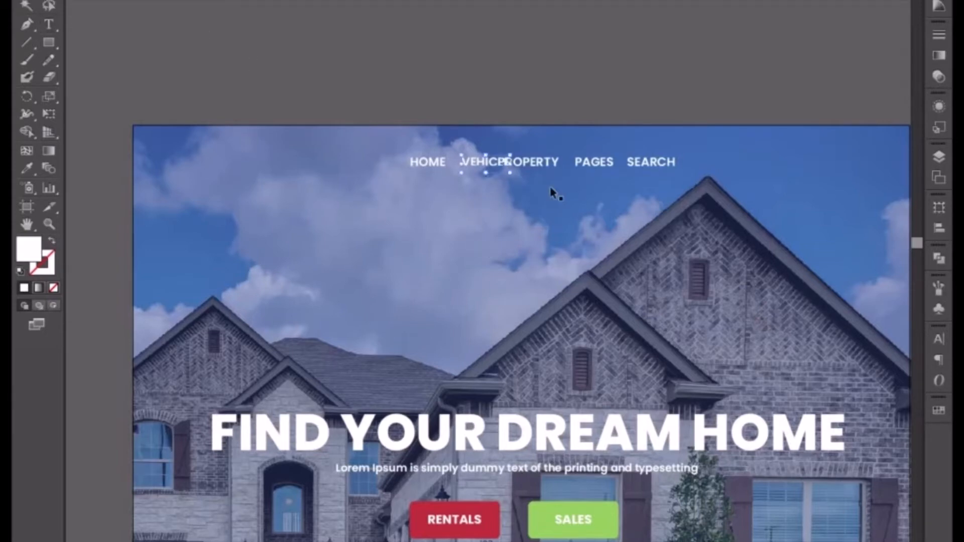
- Shift the PROPERTY, PAGES and SEARCH menu items together to the right, clear of VEHICLE
left_click(659, 169)
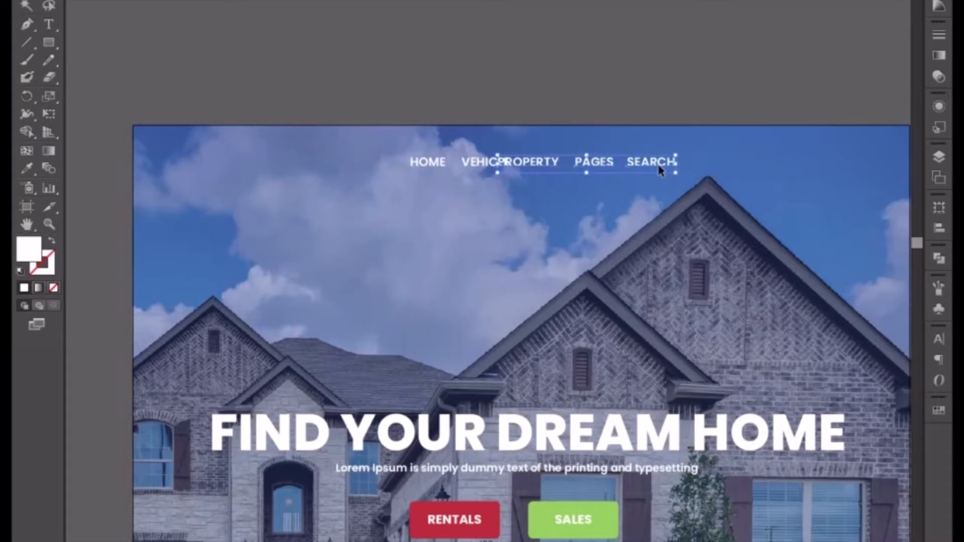
key("shift+Right")
key("shift+Right")
key("shift+Right")
key("shift+Right")
key("shift+Right")
key("shift+Right")
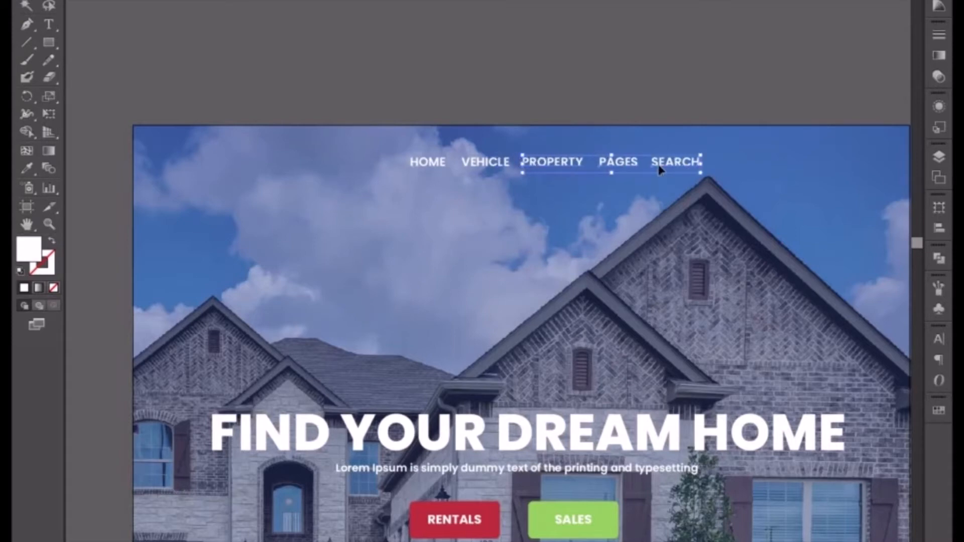
left_click(569, 79)
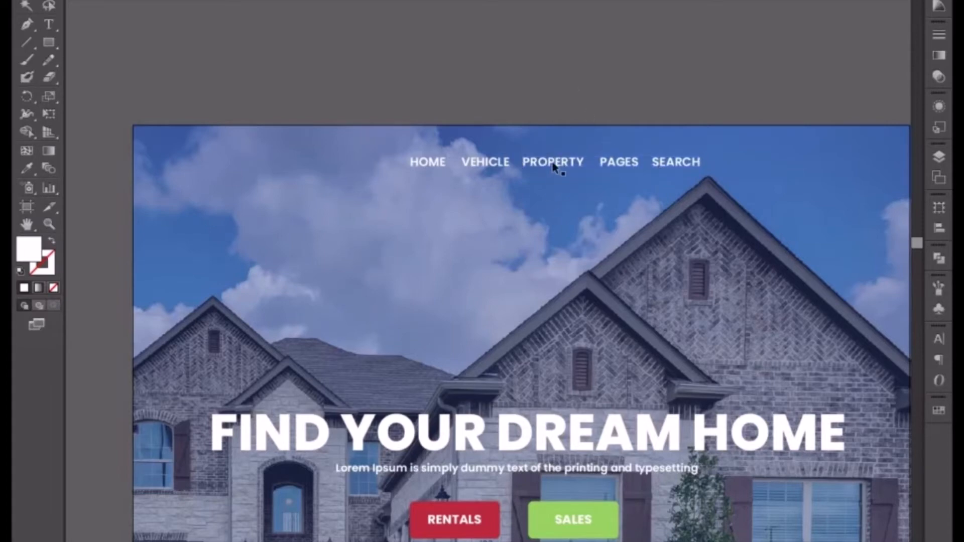
- Replace the PROPERTY menu item's text with SERVICES
key("t")
double_click(552, 162)
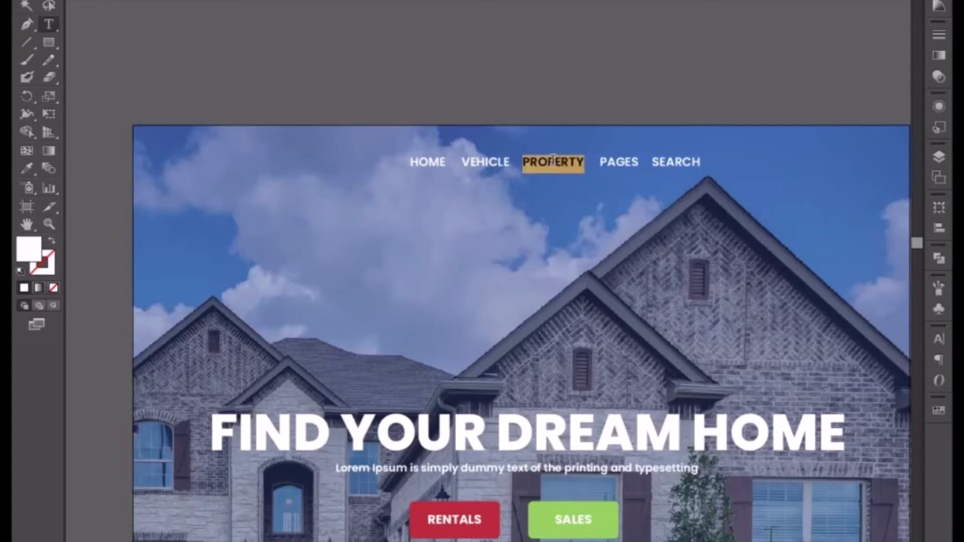
type("SERV")
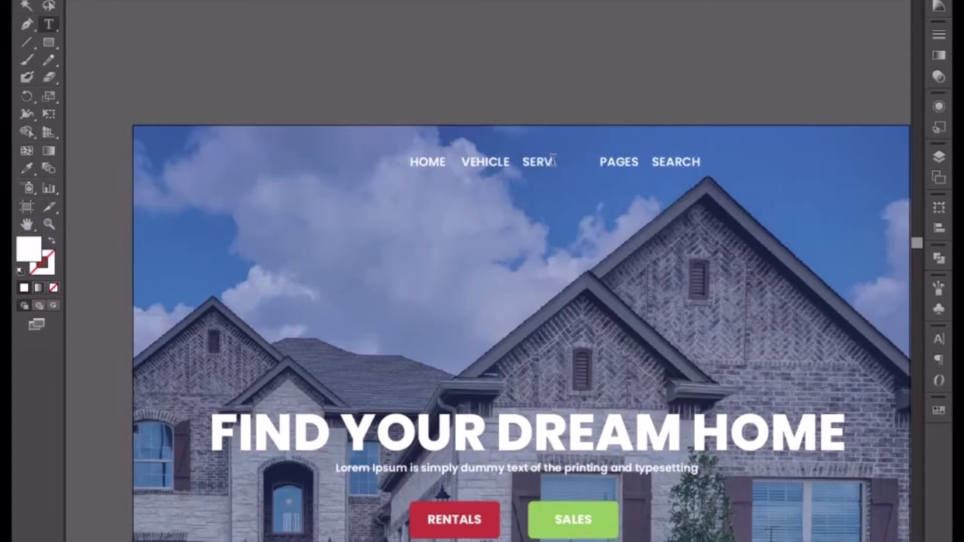
type("IVE")
key("BackSpace")
key("BackSpace")
type("CES")
- Replace the PAGES menu item's text with ABOUT US
double_click(607, 162)
type("ABOU")
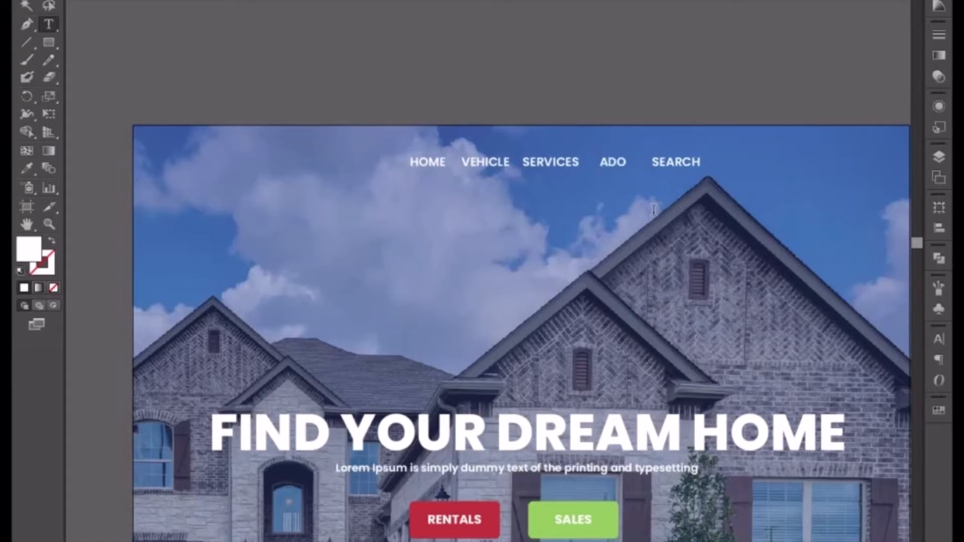
key("BackSpace")
key("BackSpace")
key("BackSpace")
key("BackSpace")
type("AD")
key("BackSpace")
type("BOUT US")
left_click(27, 4)
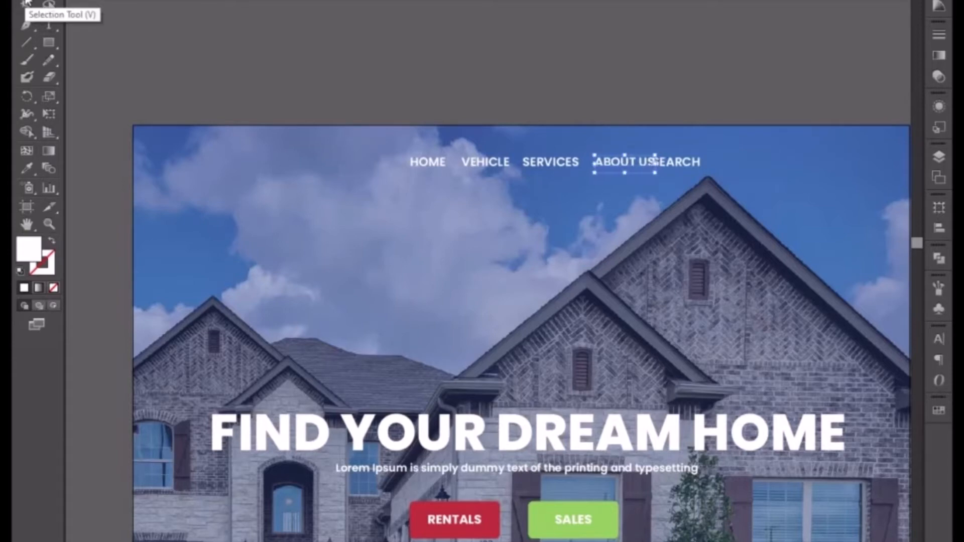
- Nudge ABOUT US slightly left and move SEARCH to the right to leave a gap between them
key("Left")
key("Left")
key("Left")
key("Left")
key("Left")
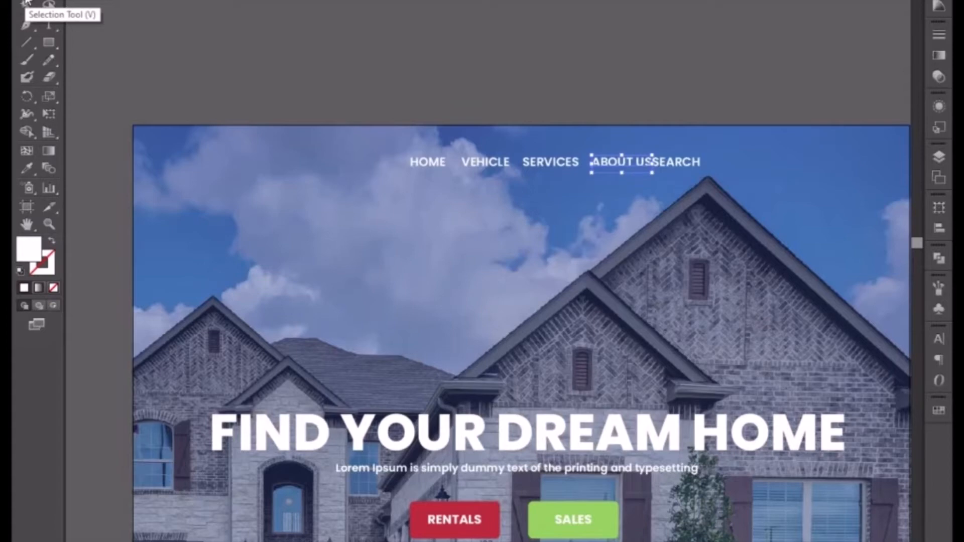
left_click(138, 12)
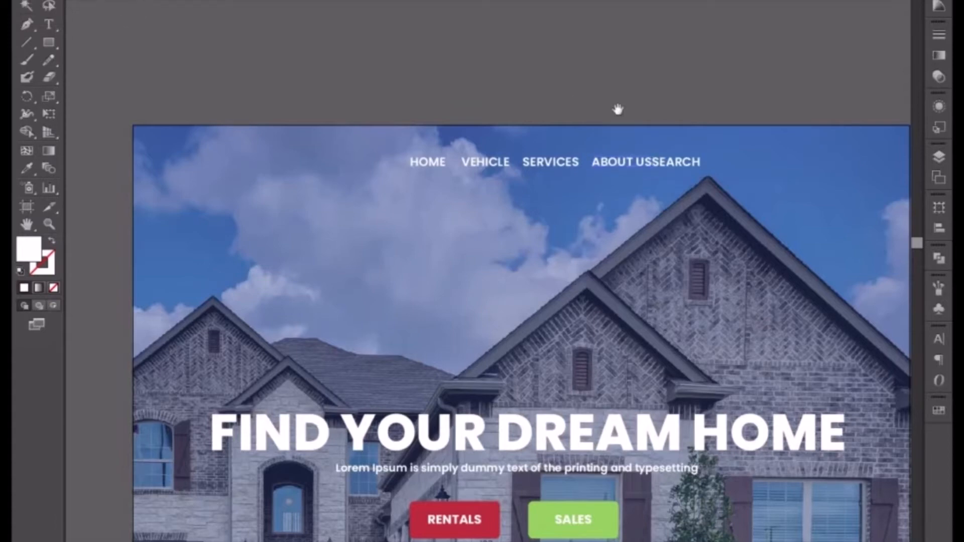
left_click_drag(617, 110, 360, 123)
key("ctrl+plus")
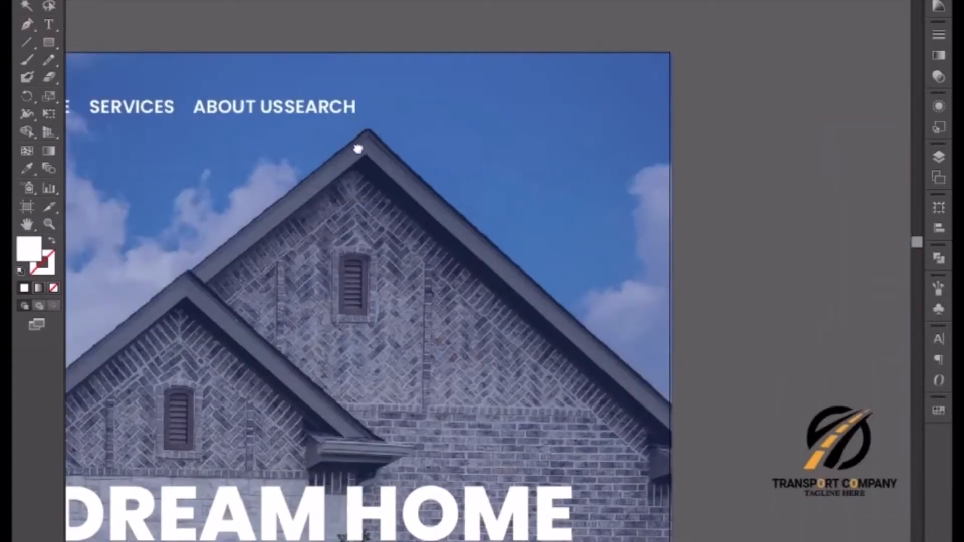
key("ctrl+minus")
left_click_drag(467, 155, 493, 153)
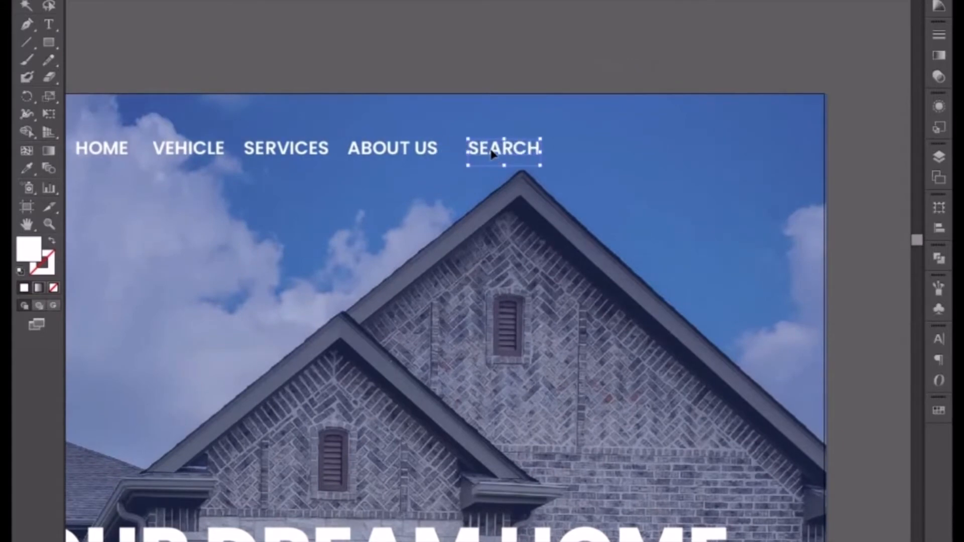
- Replace the SEARCH menu item's text with SHOP and nudge it left towards ABOUT US
double_click(493, 155)
key("ctrl+a")
type("S")
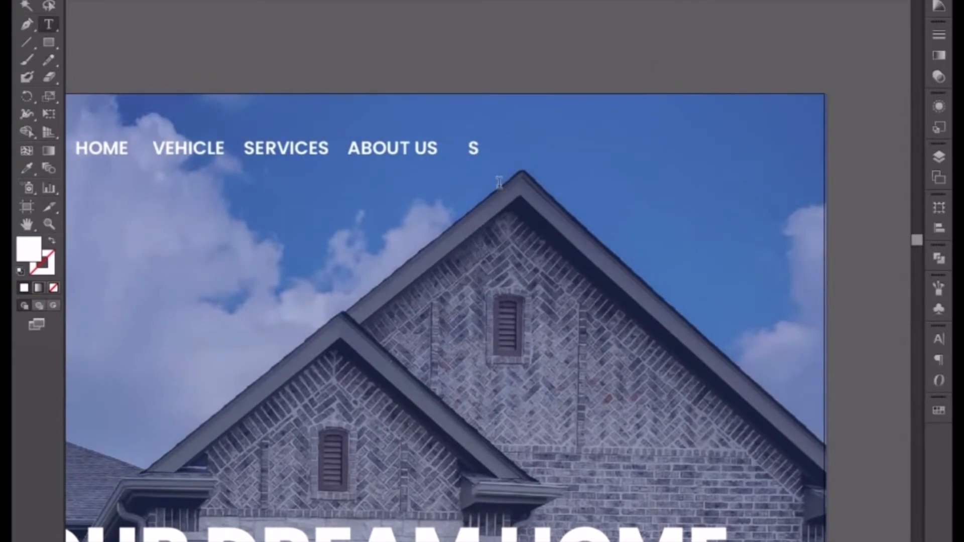
type("HOP")
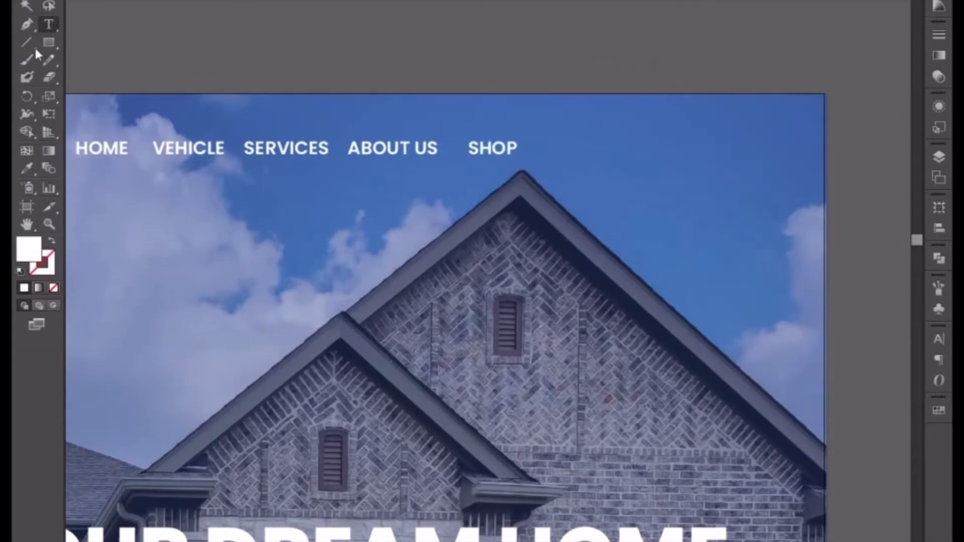
left_click(23, 1)
key("shift+Left")
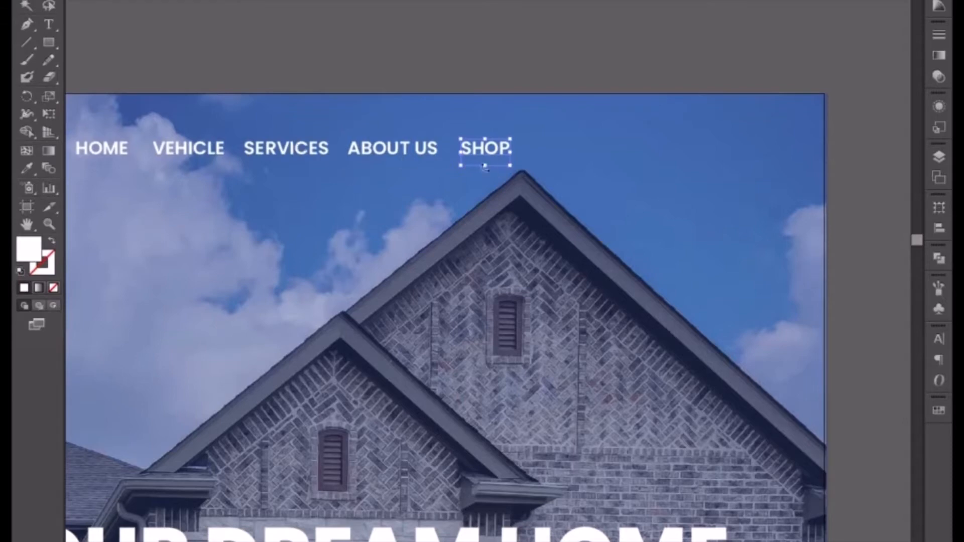
- Duplicate the SHOP menu item to its right and change the copy's text to CONTACT US
left_click_drag(484, 156, 565, 153)
double_click(564, 153)
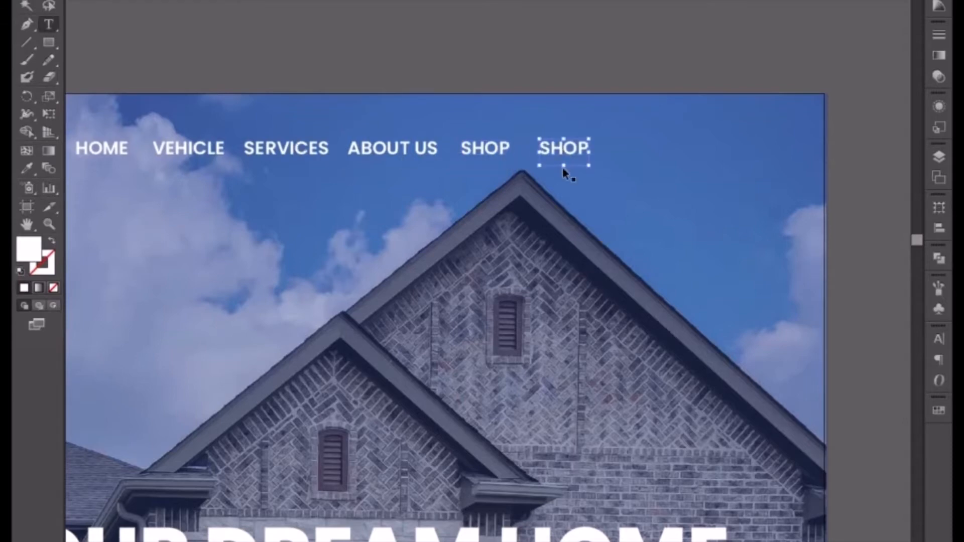
key("ctrl+a")
type("C")
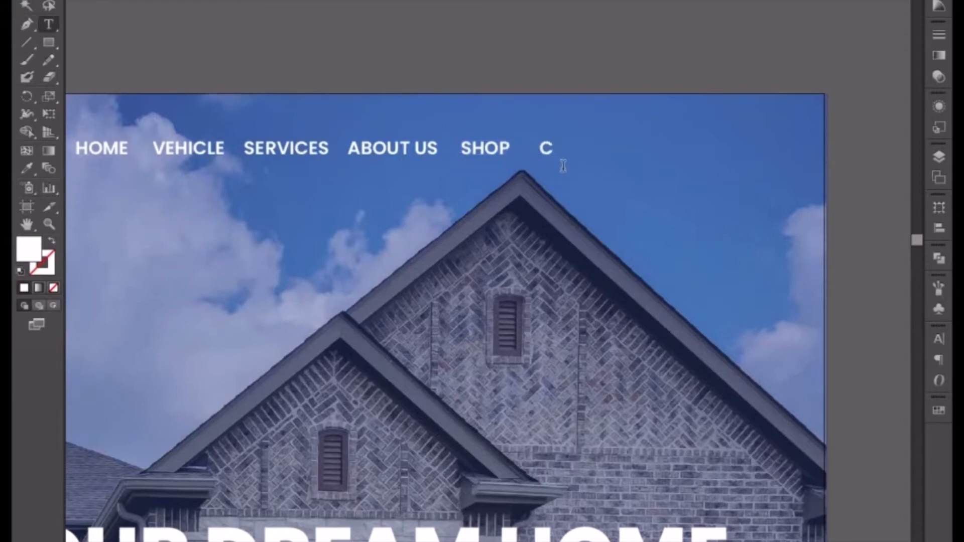
type("ONTACK")
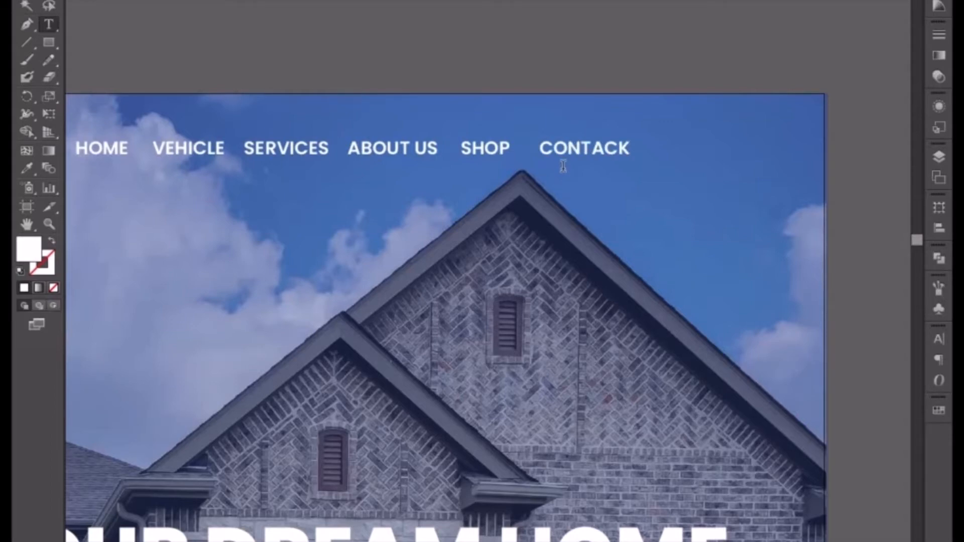
key("BackSpace")
type("T US")
key("Escape")
- Distribute all six header menu items horizontally by their centers
left_click(489, 150, "shift")
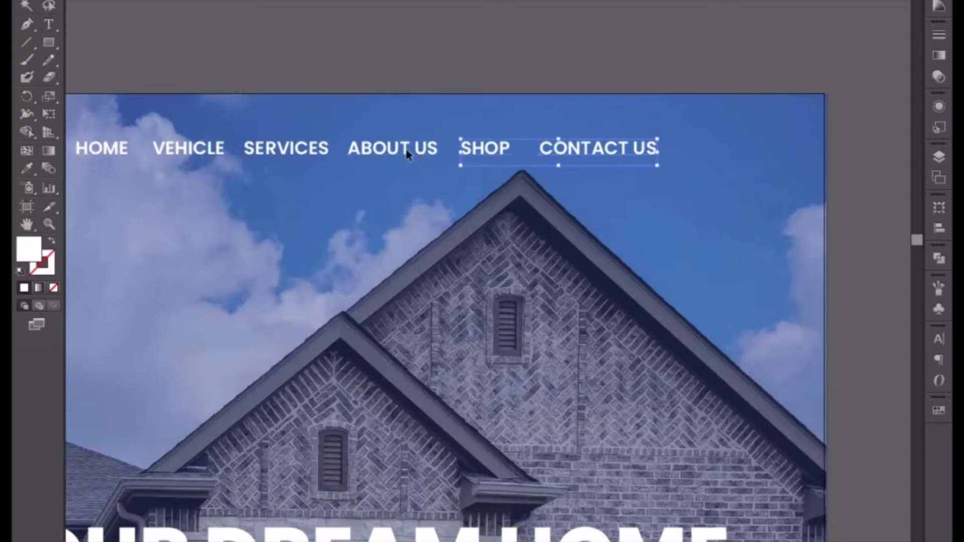
left_click(407, 151, "shift")
left_click(321, 153, "shift")
left_click(211, 150, "shift")
left_click(125, 149, "shift")
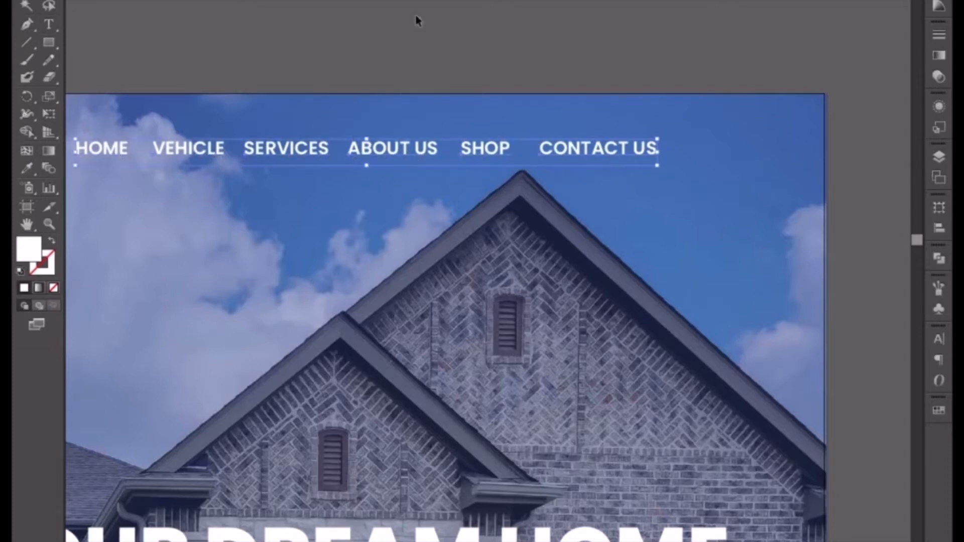
left_click(722, 1)
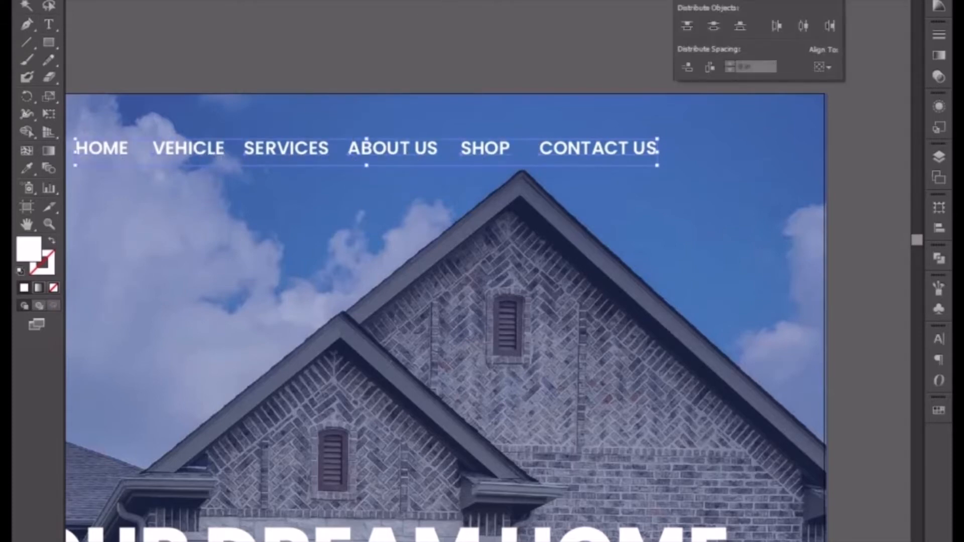
left_click(802, 26)
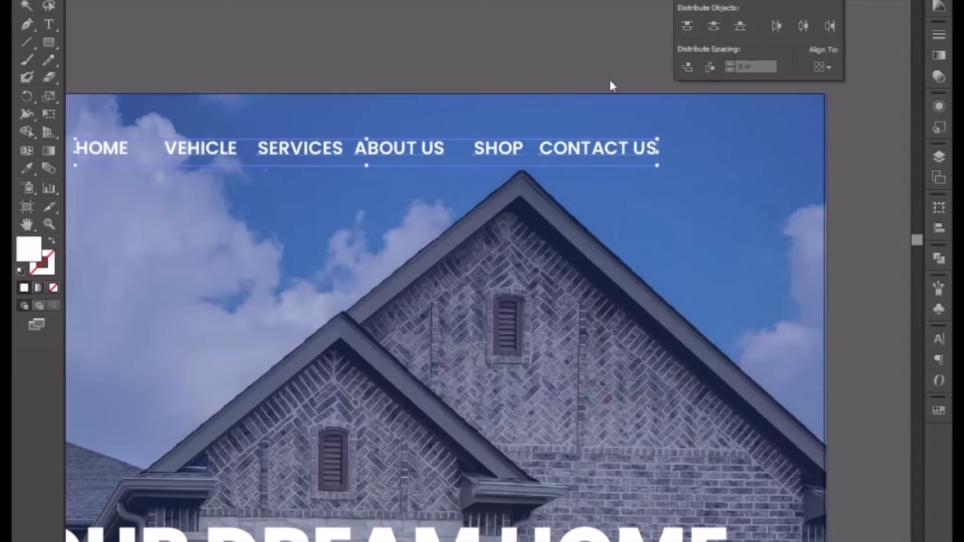
left_click(398, 183)
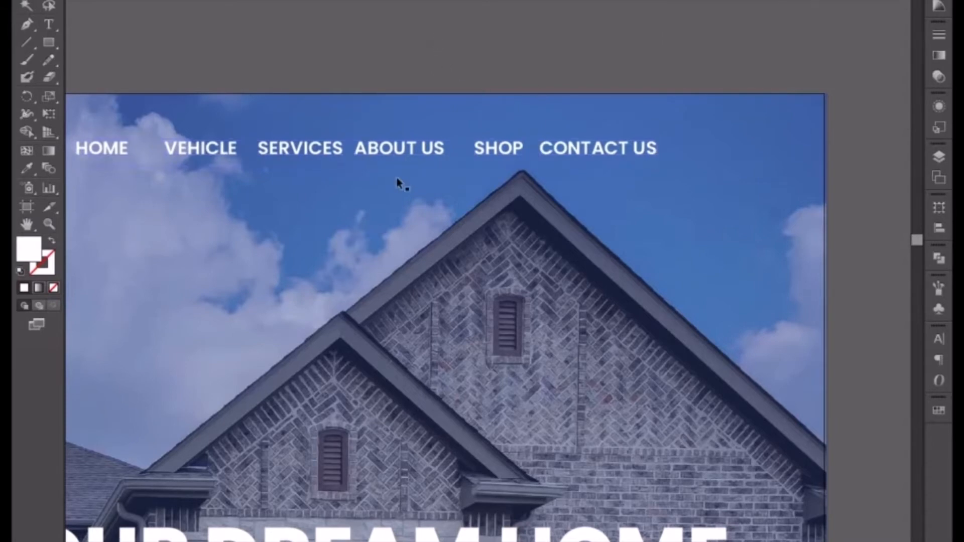
- Nudge ABOUT US and CONTACT US slightly right to even out the gaps around them in the header menu
left_click_drag(327, 187, 413, 170)
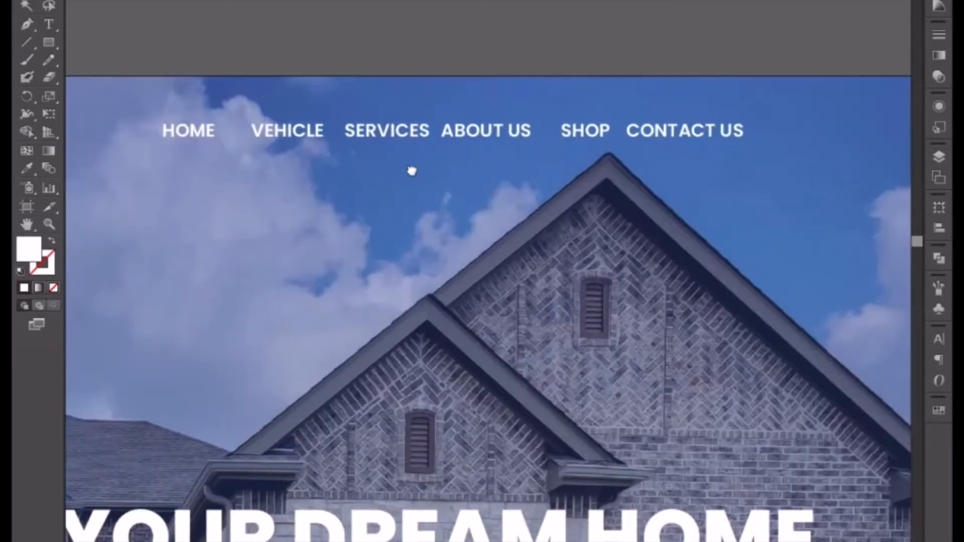
left_click(495, 136)
key("shift+Right")
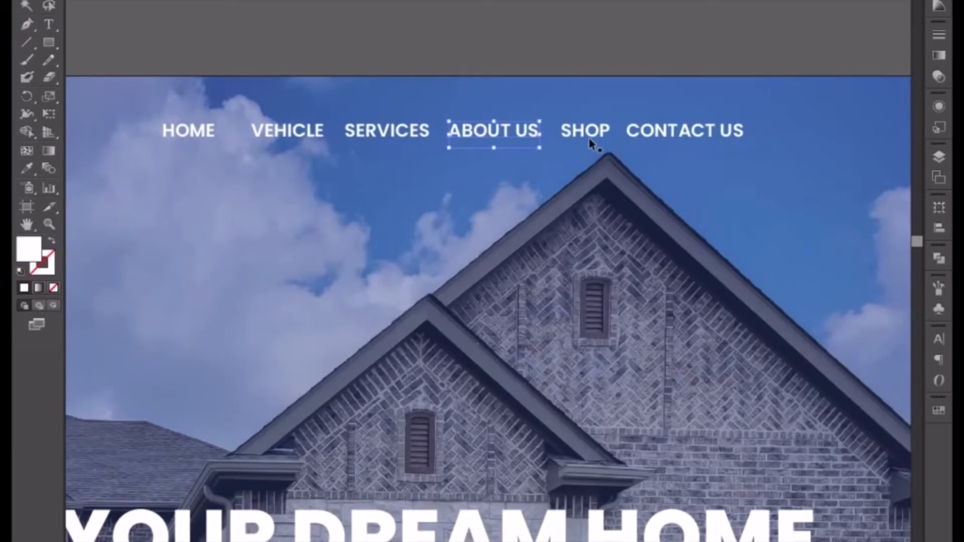
left_click(677, 134)
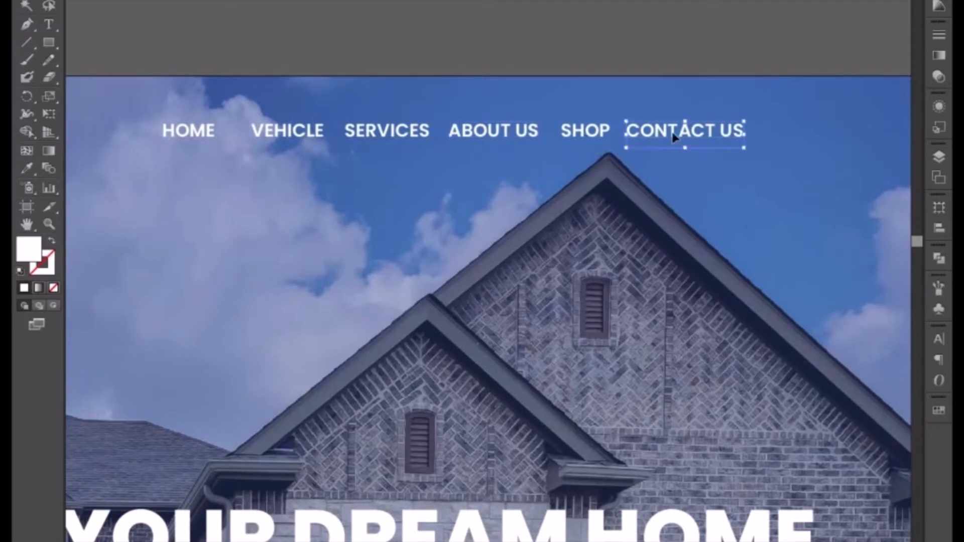
key("Right")
key("Right")
key("Right")
key("Right")
key("Right")
key("Right")
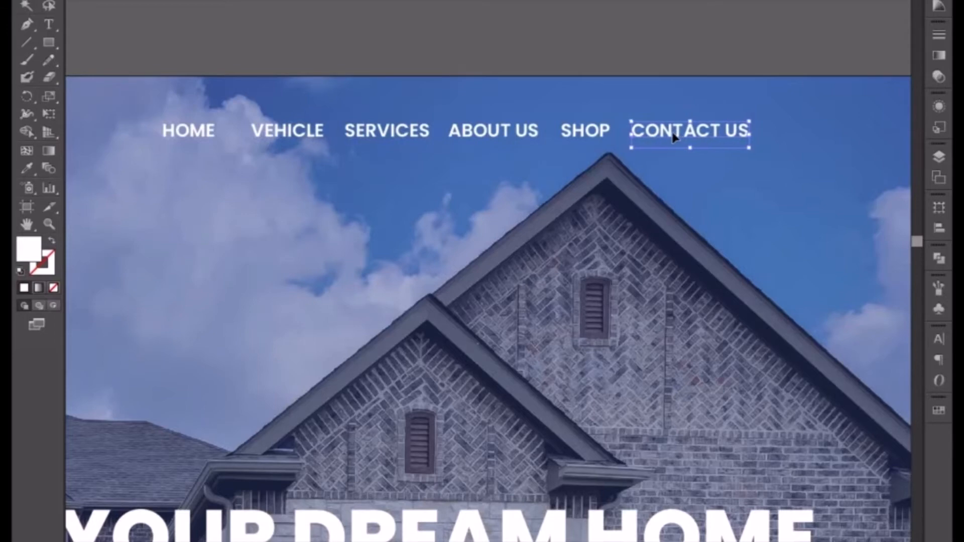
- Nudge the HOME menu item right to narrow its gap to VEHICLE
left_click(176, 136)
key("Right")
key("Right")
key("Right")
key("Right")
key("Right")
key("Right")
key("Right")
key("Right")
key("Right")
key("Right")
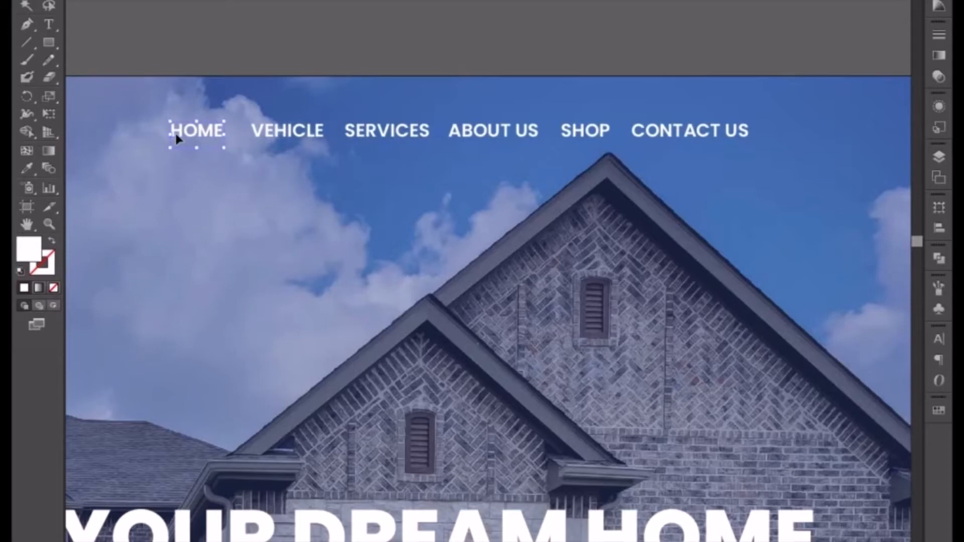
key("shift+Right")
- Nudge HOME, VEHICLE and SERVICES together slightly left, away from ABOUT US
left_click(301, 135, "shift")
left_click(374, 138, "shift")
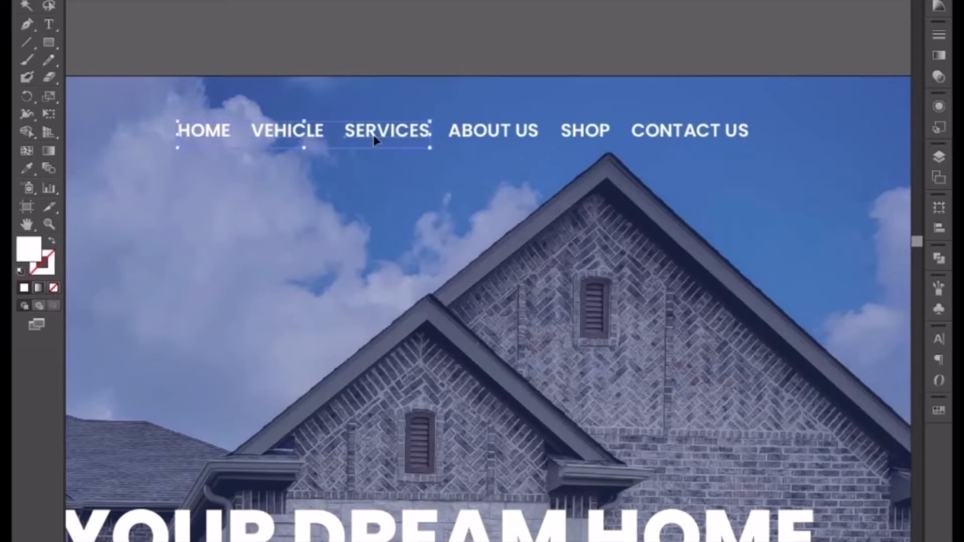
key("Left")
key("Left")
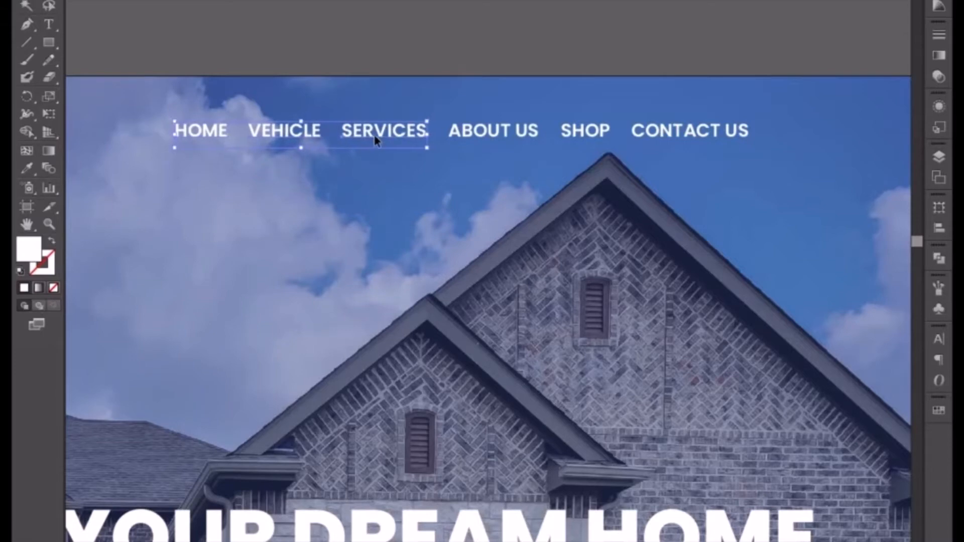
- Move all six menu items together to the right, closer to the artboard's right edge
left_click(488, 136, "shift")
left_click(592, 132, "shift")
left_click(681, 139, "shift")
key("ctrl+minus")
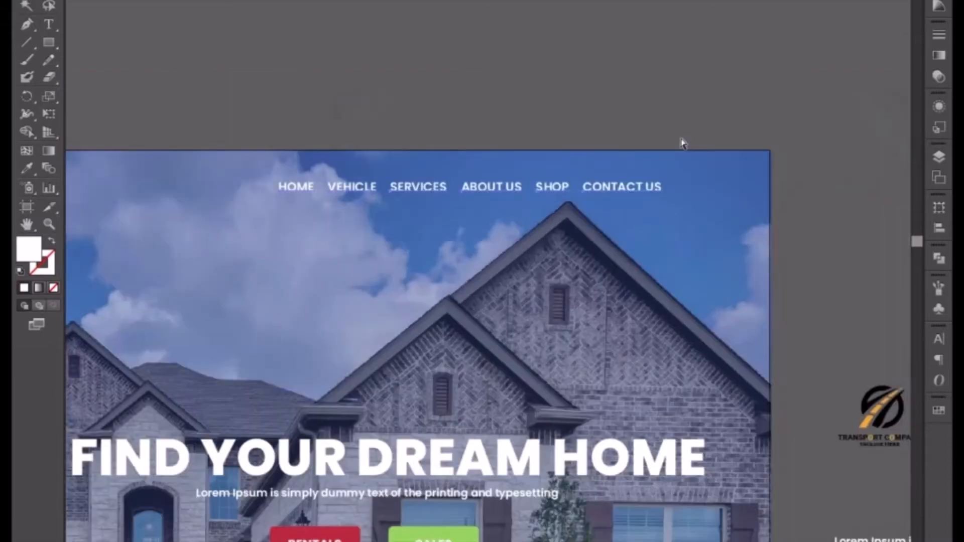
left_click(618, 187)
left_click(550, 188, "shift")
left_click(467, 189, "shift")
left_click(409, 191, "shift")
left_click(349, 193, "shift")
left_click(316, 193, "shift")
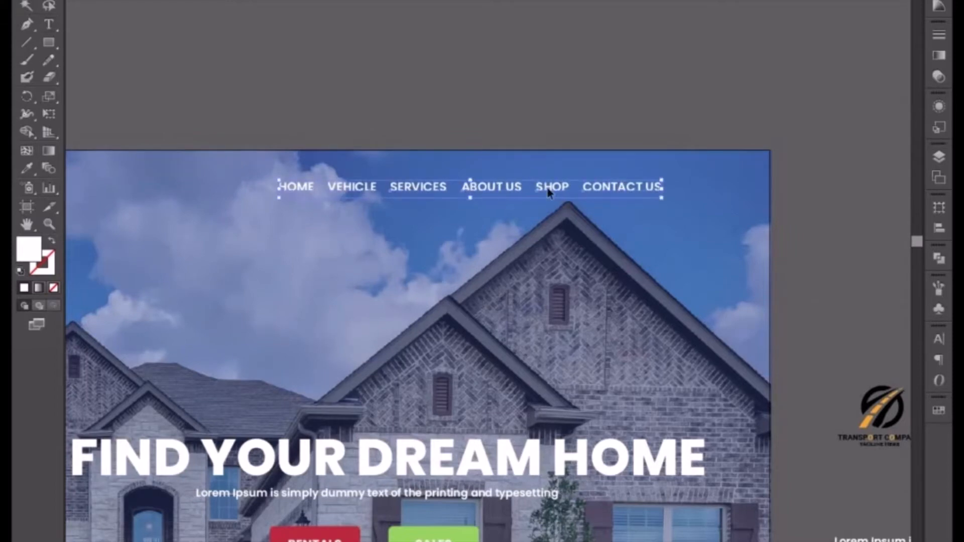
left_click_drag(556, 193, 624, 193)
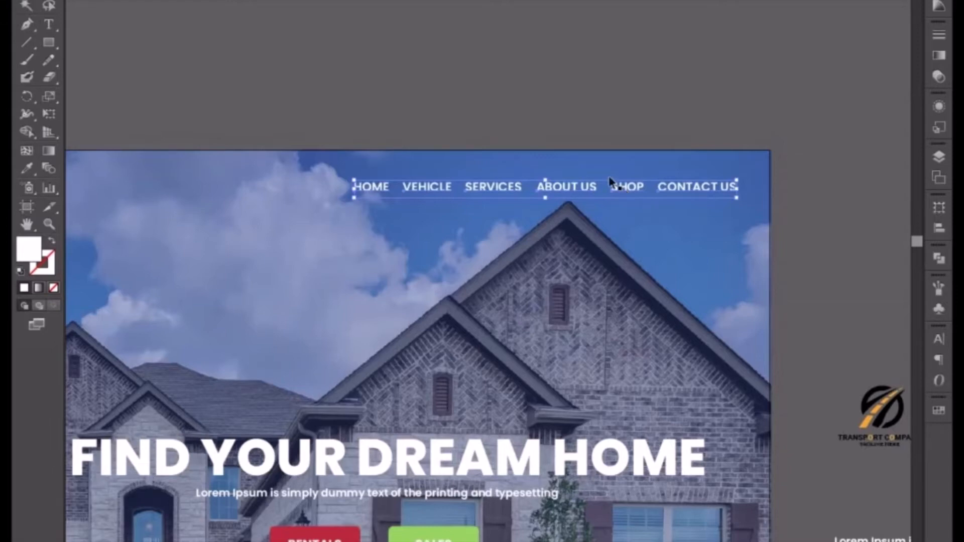
left_click(397, 111)
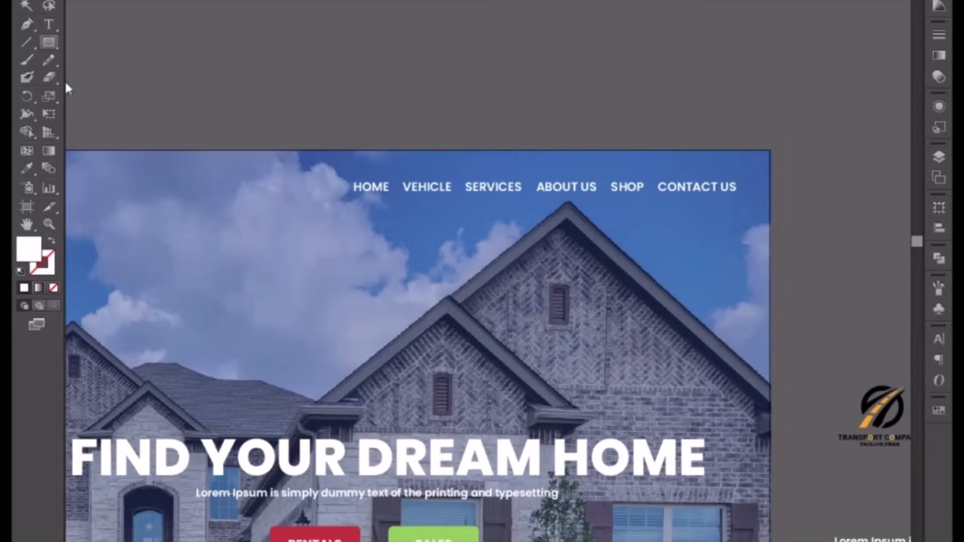
- Draw a thin white rectangle as an underline beneath HOME, matching the word's width
key("ctrl+plus")
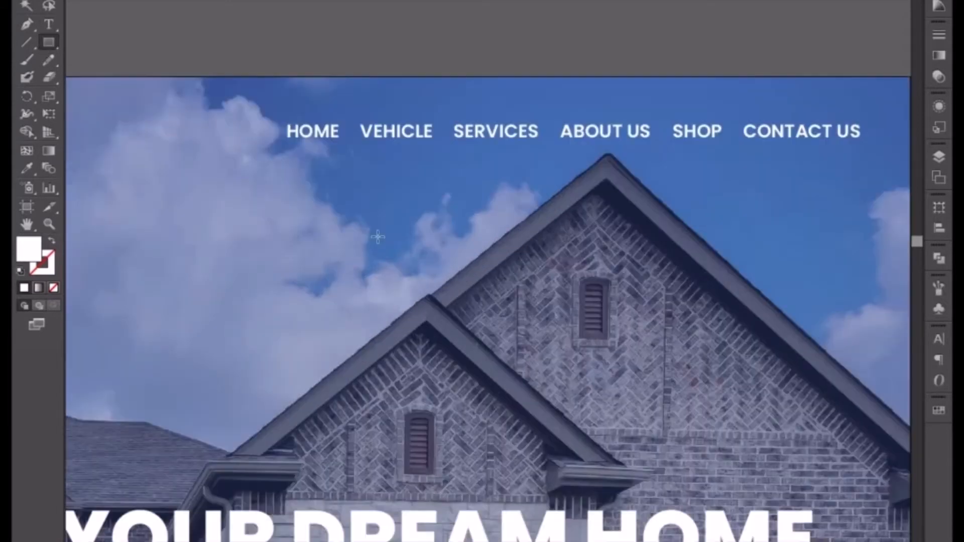
left_click_drag(292, 173, 396, 260)
key("ctrl+plus")
key("ctrl+plus")
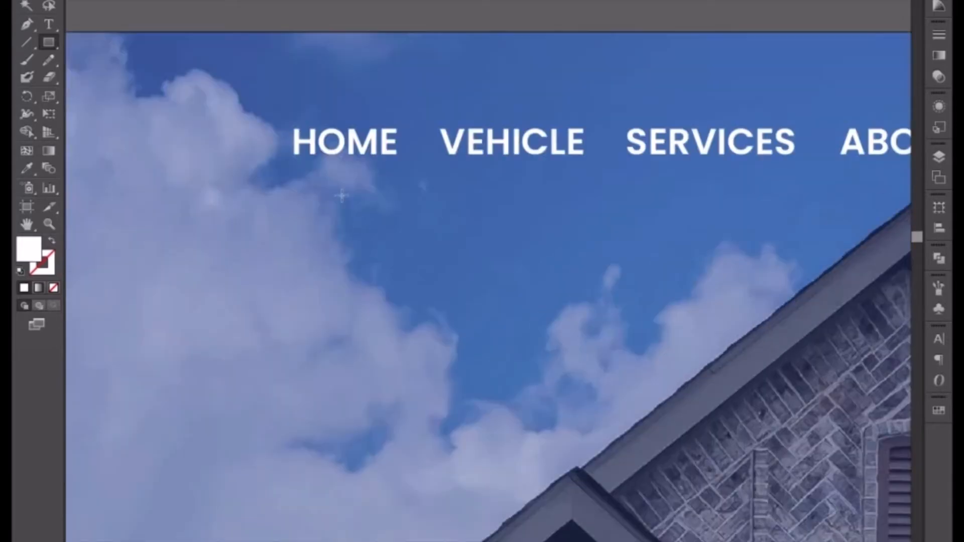
left_click_drag(294, 169, 396, 173)
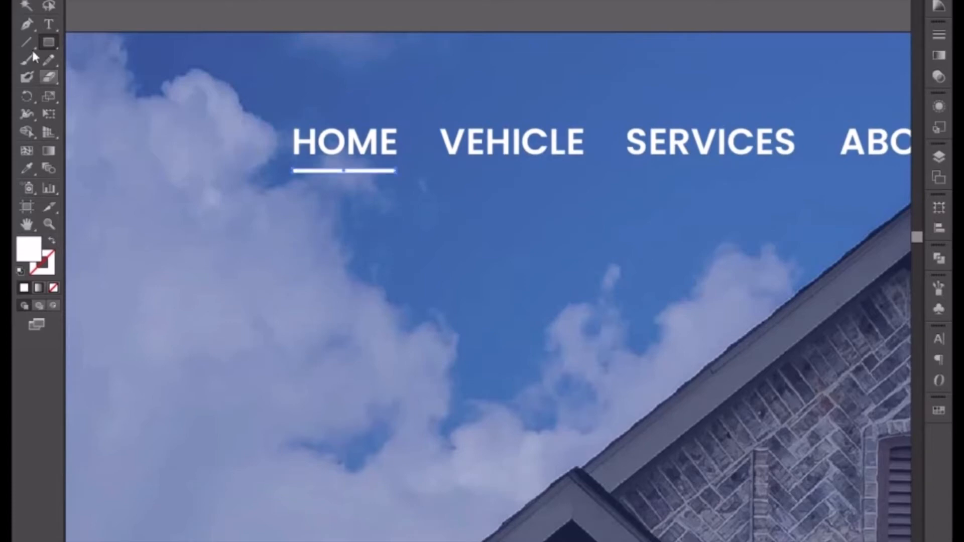
left_click(26, 1)
left_click(261, 17)
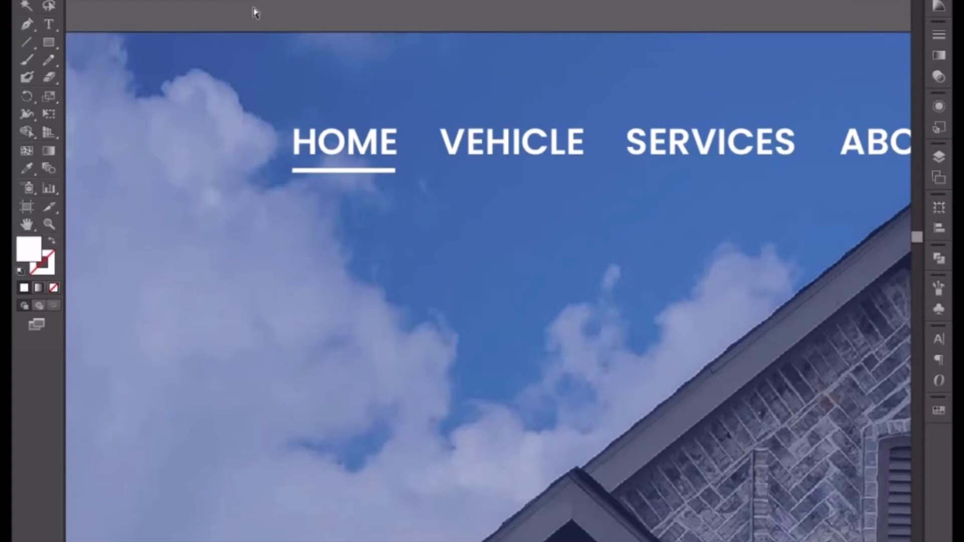
- Group the RENTALS and SALES buttons with the property search fields and move them off the hero, above the artboard
key("ctrl+minus")
key("ctrl+minus")
key("ctrl+minus")
key("ctrl+minus")
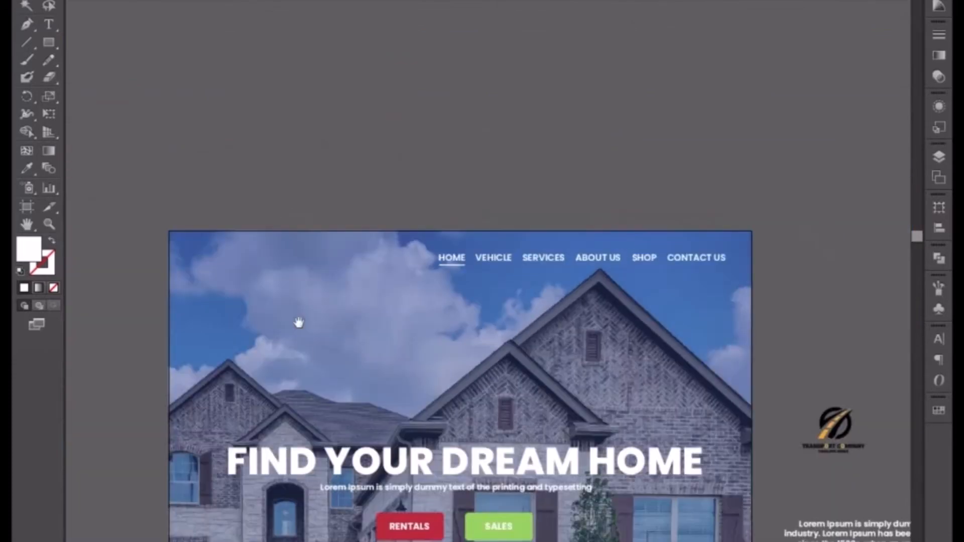
left_click_drag(298, 323, 284, 201)
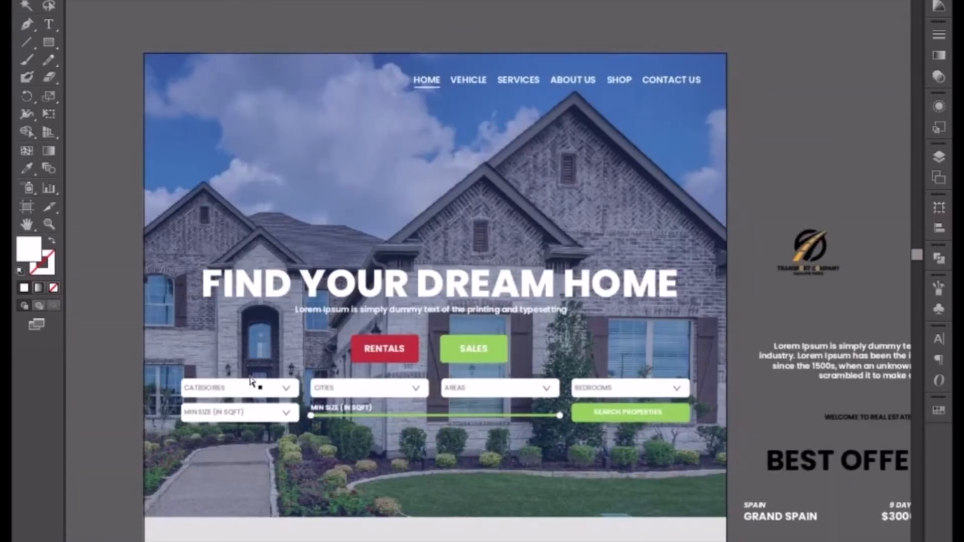
key("ctrl+y")
left_click_drag(173, 339, 694, 457)
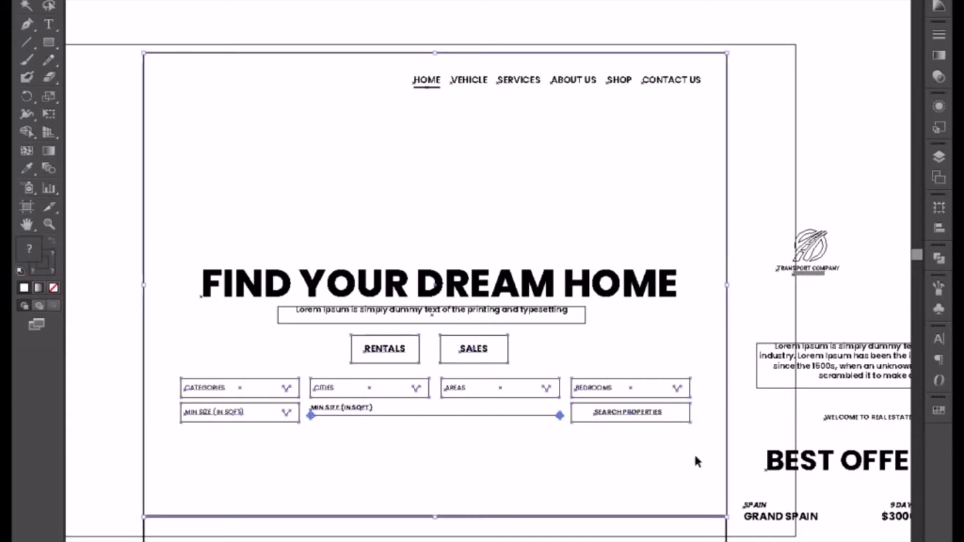
key("ctrl+y")
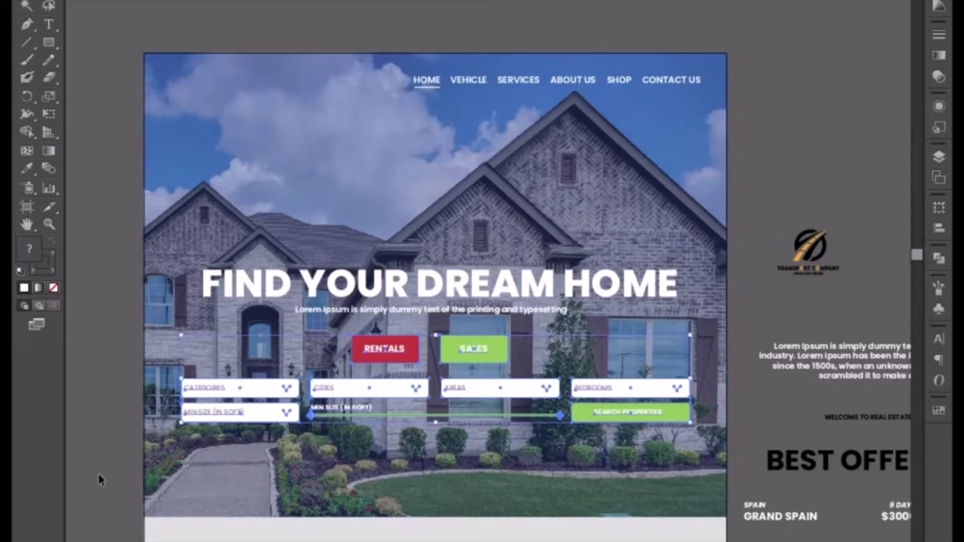
key("ctrl+g")
scroll(350, 289, "up", 3)
scroll(350, 289, "right", 1)
left_click_drag(351, 462, 364, 42)
left_click(792, 188)
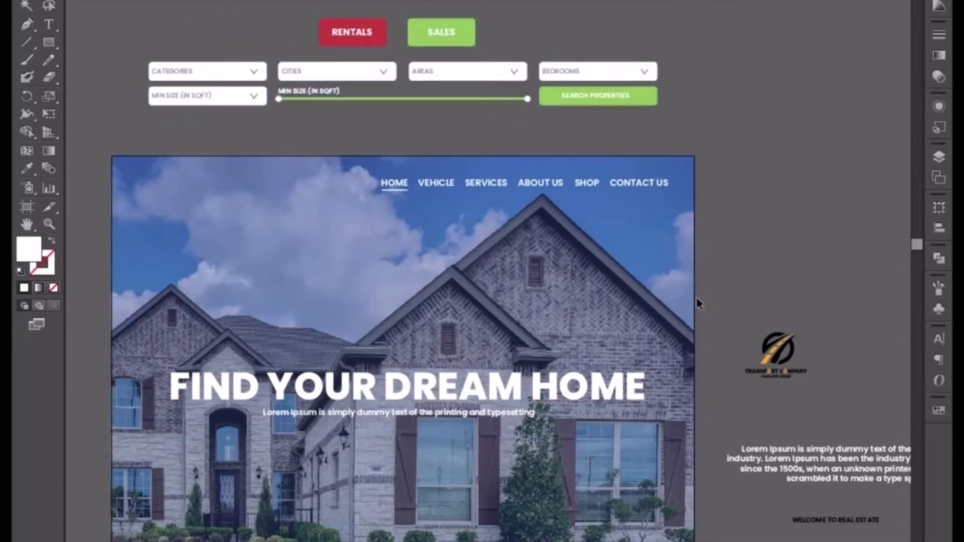
- Place a copy of the transport company logo in the hero's upper-left corner and nudge it left
left_click(773, 371)
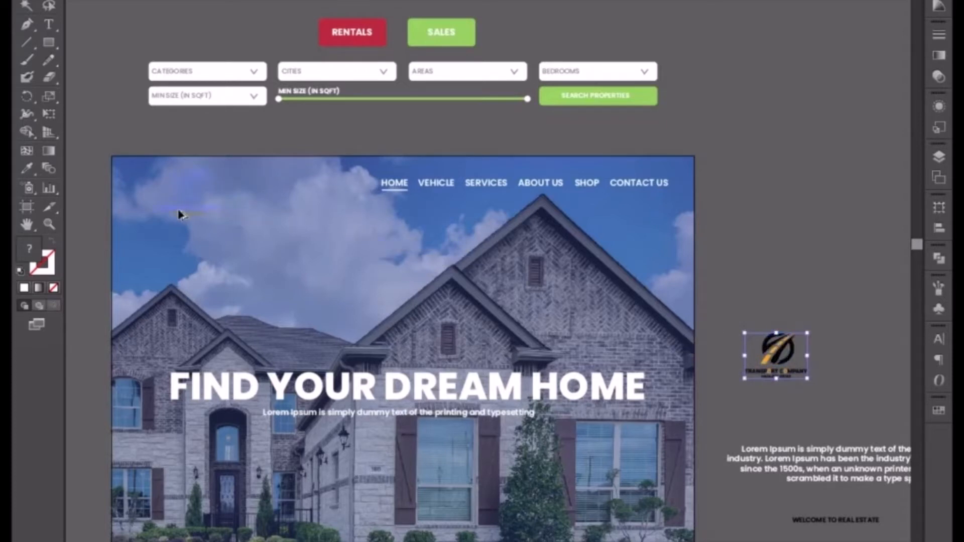
key("ctrl+v")
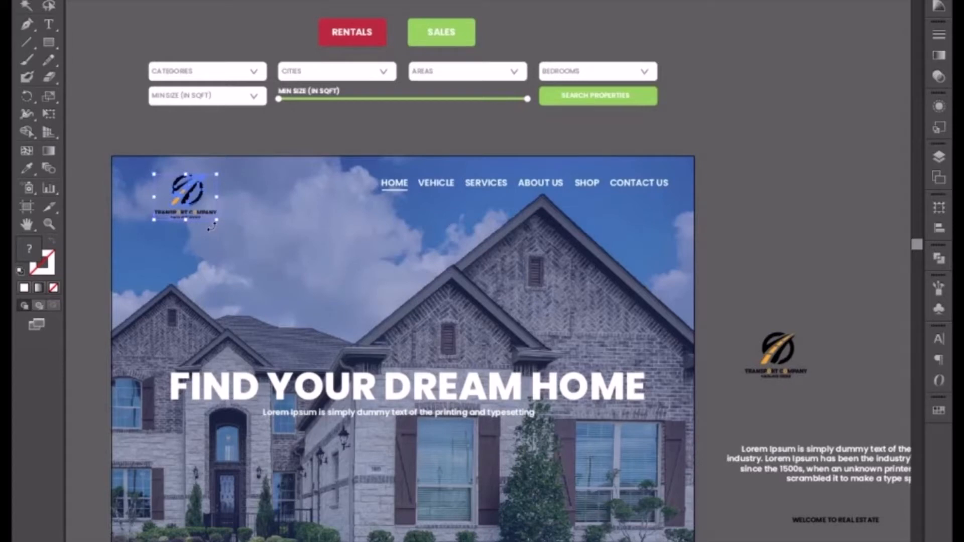
key("shift+Left")
key("shift+Left")
key("shift+Left")
key("shift+Left")
key("shift+Left")
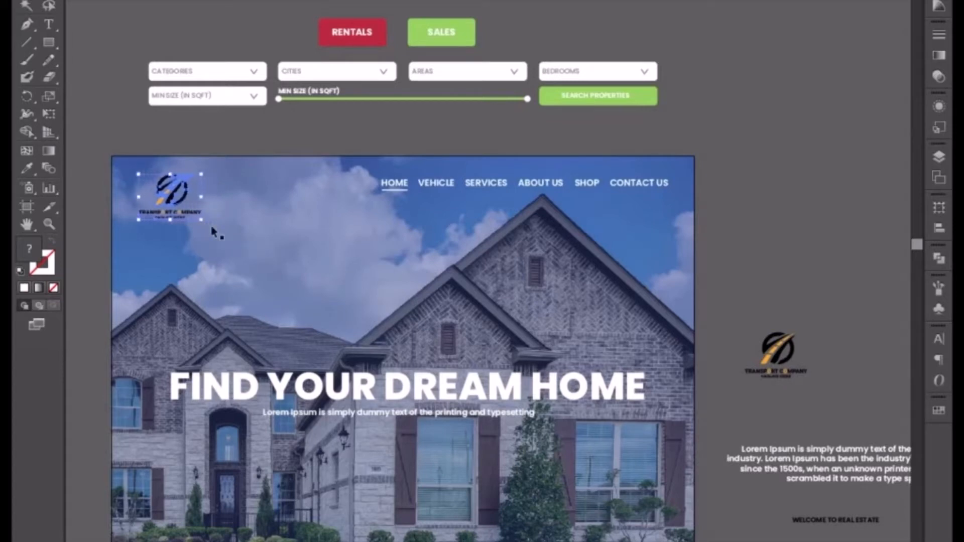
left_click(195, 291)
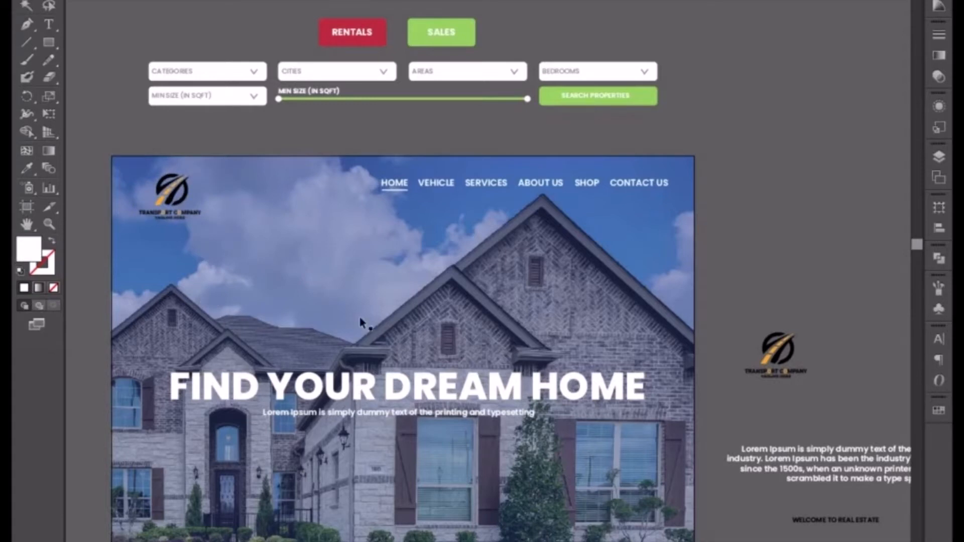
- Change the hero photo's blue overlay fill to light grey b6b6b7
left_click(319, 284)
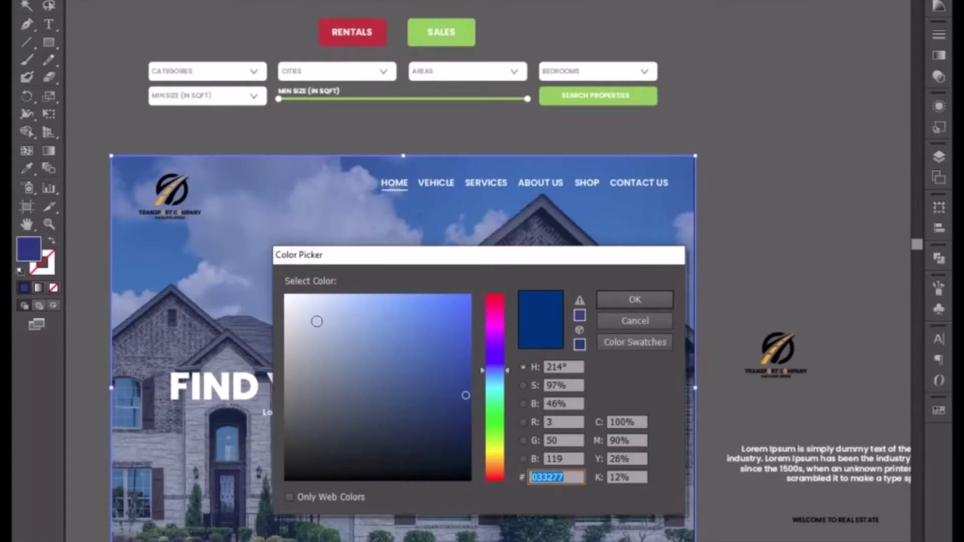
left_click_drag(290, 457, 286, 392)
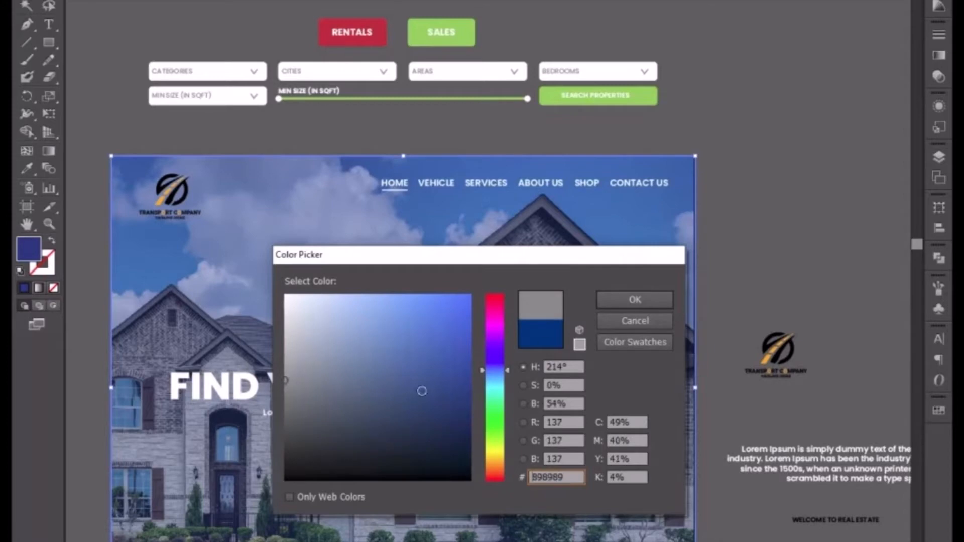
left_click(617, 300)
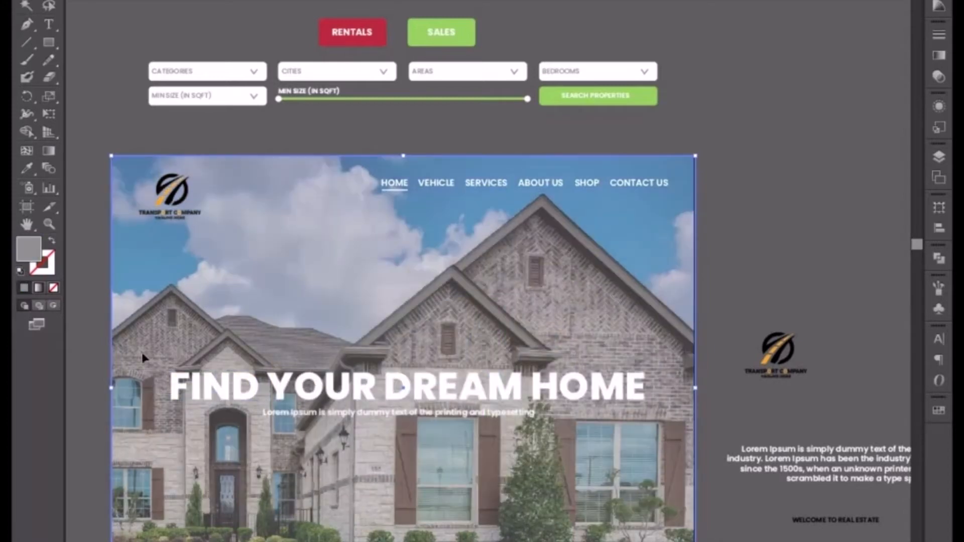
double_click(32, 248)
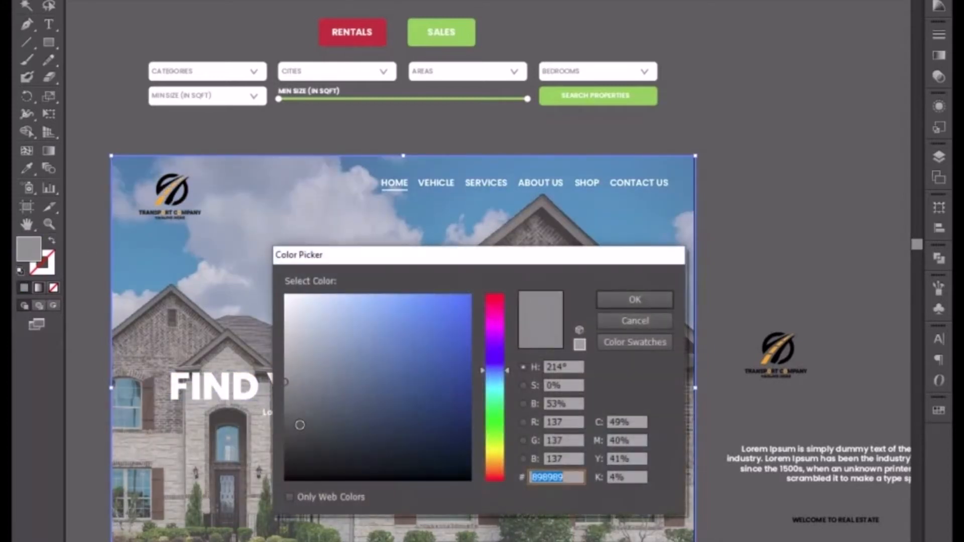
left_click_drag(296, 399, 286, 346)
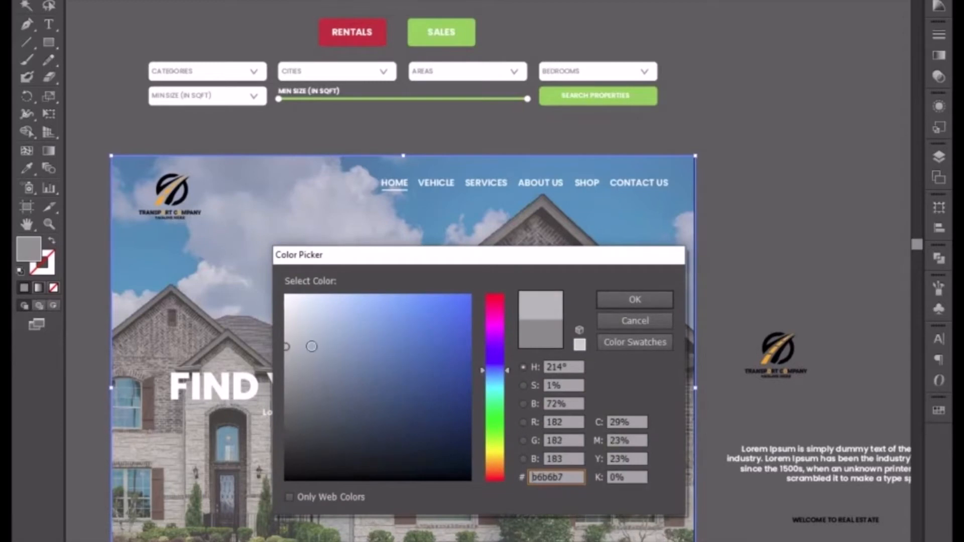
left_click(615, 300)
left_click(722, 258)
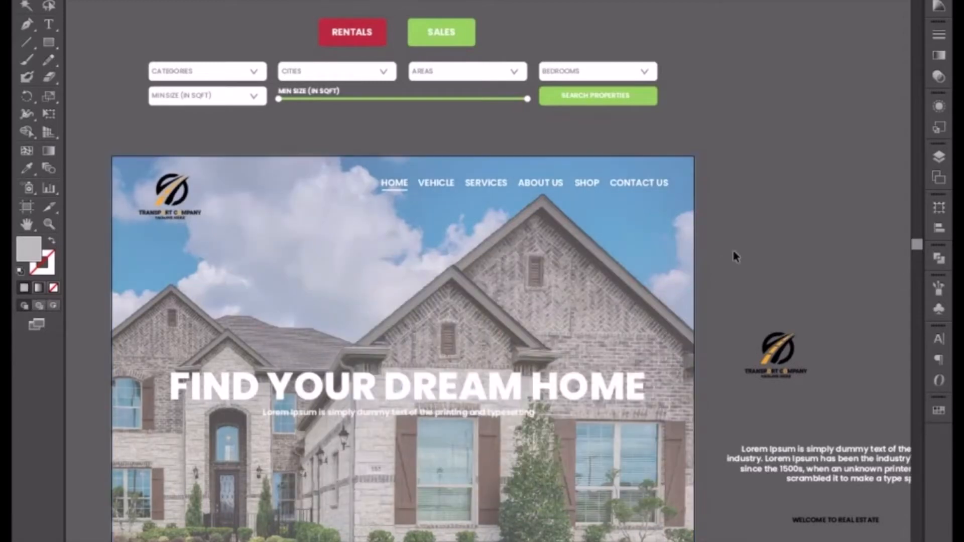
left_click_drag(498, 361, 505, 273)
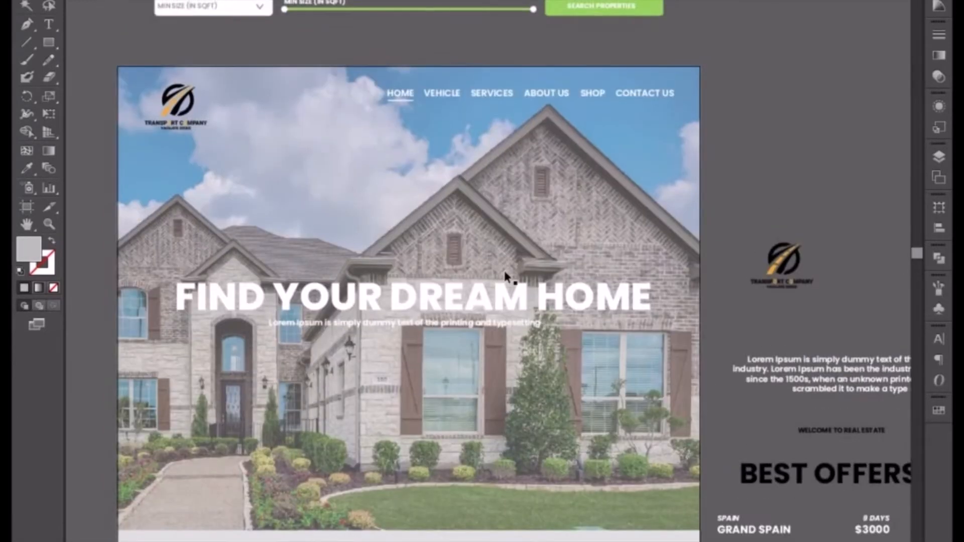
double_click(31, 249)
left_click_drag(291, 416, 286, 434)
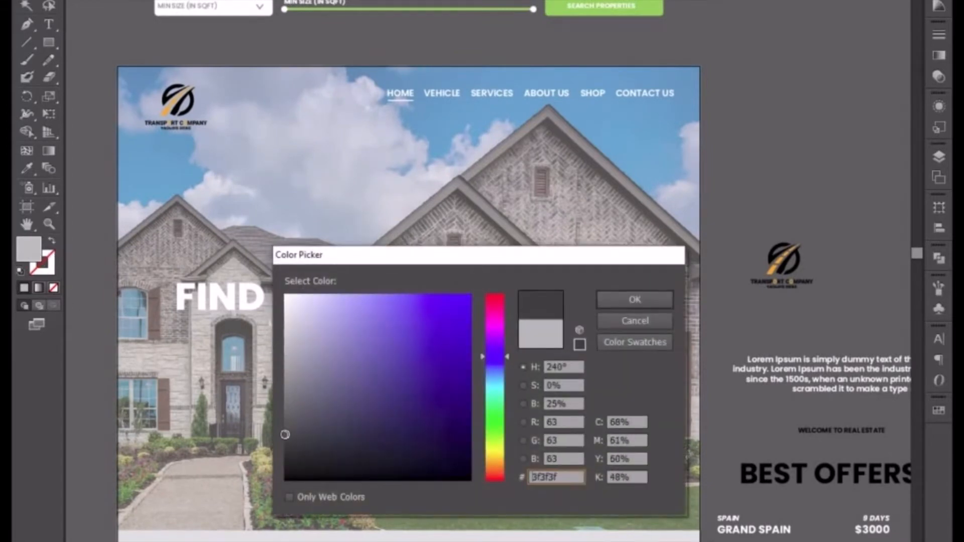
left_click(616, 300)
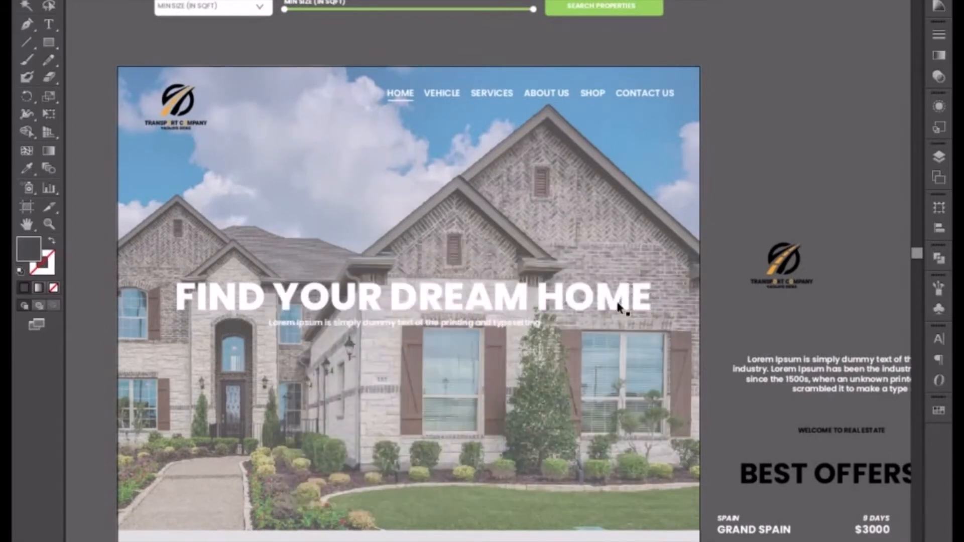
- Darken the fill of the hero photo's overlay to a dark grey
left_click(223, 213)
double_click(30, 249)
left_click_drag(287, 402, 288, 414)
left_click(655, 297)
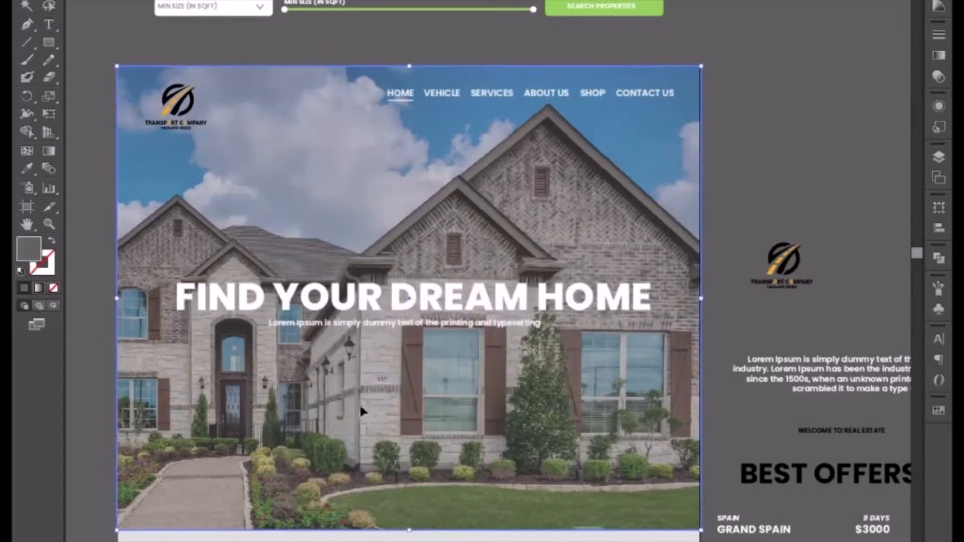
double_click(30, 250)
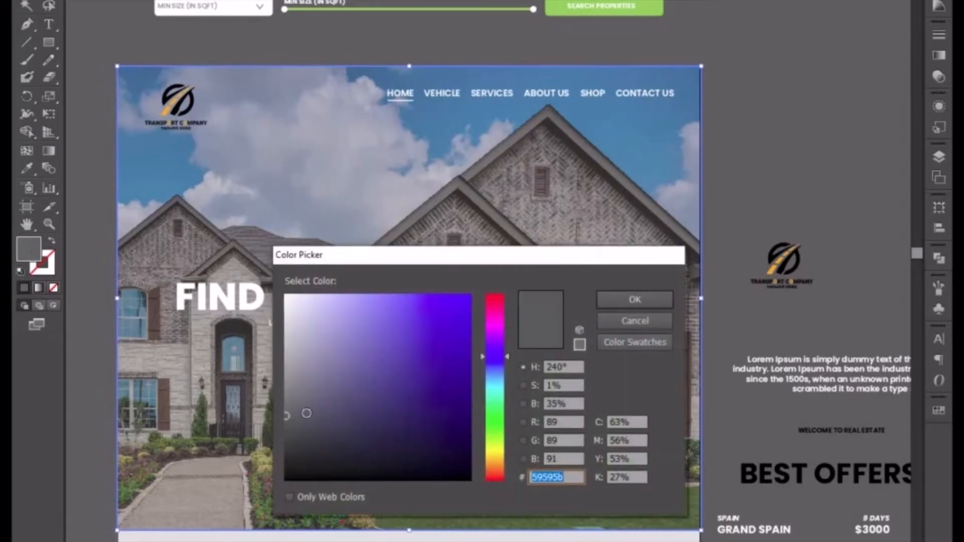
left_click_drag(288, 417, 283, 435)
left_click(635, 300)
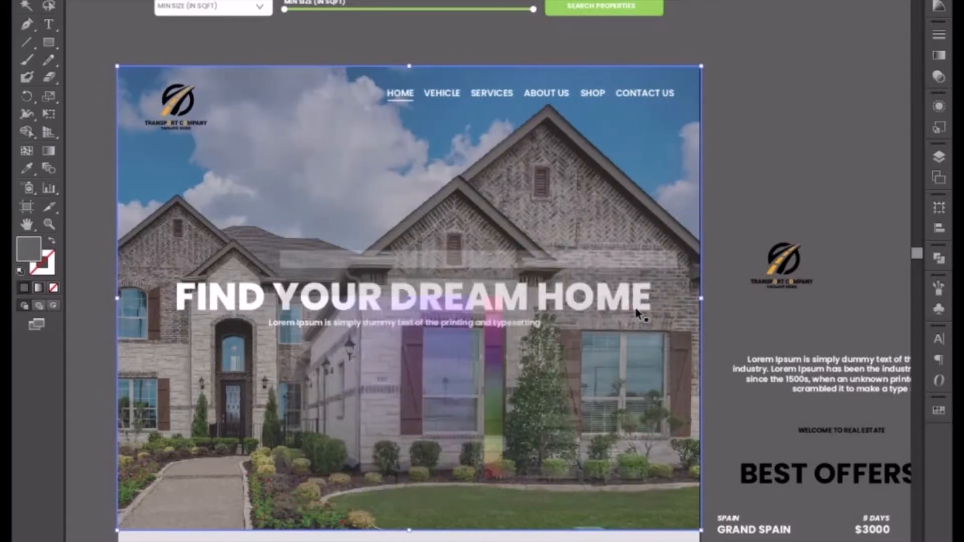
left_click(769, 233)
- Enlarge the transport company logo in the hero slightly and recolour all of it white
left_click(195, 129)
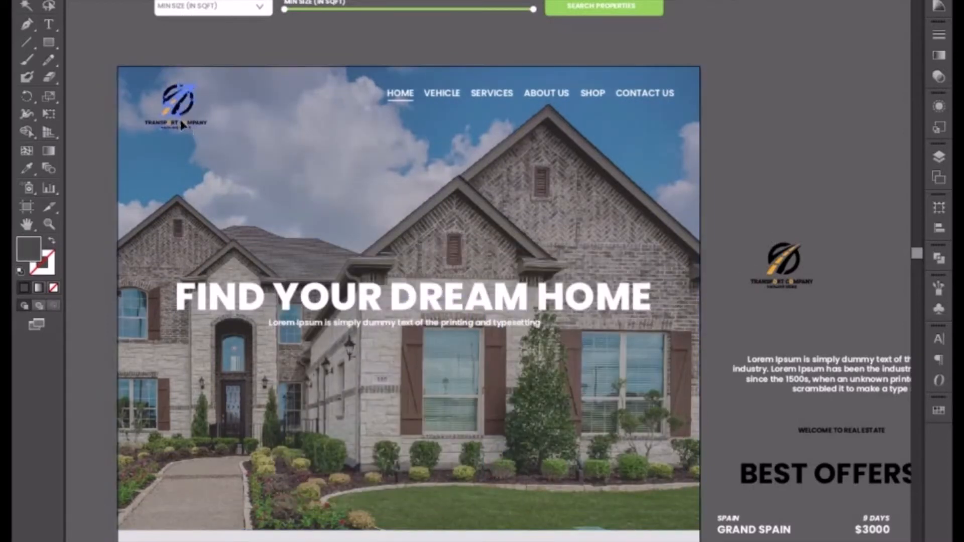
left_click_drag(212, 133, 224, 140)
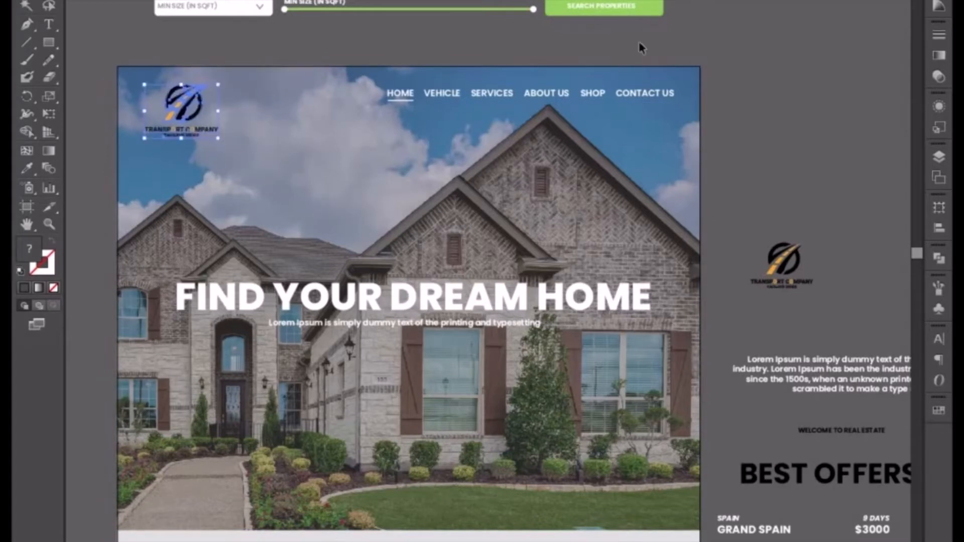
left_click(938, 0)
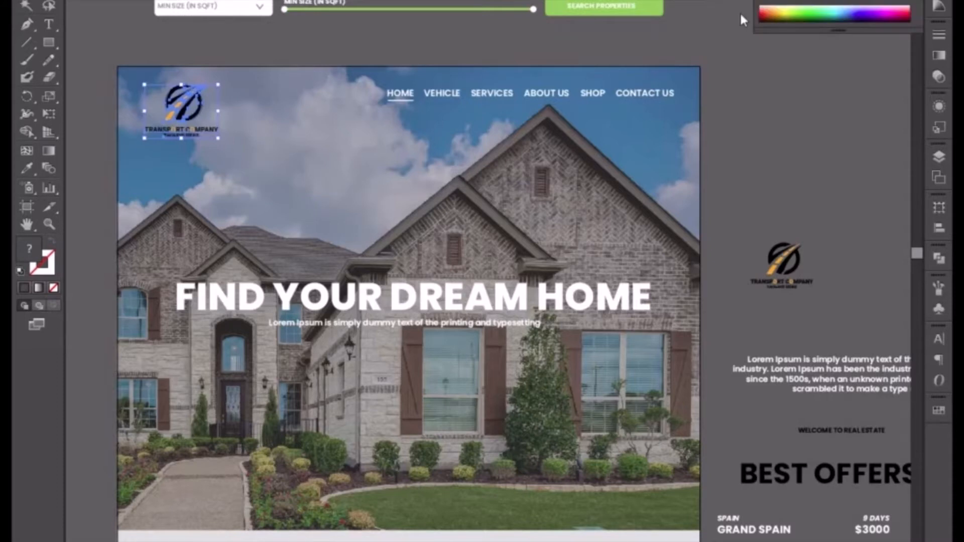
left_click(800, 1)
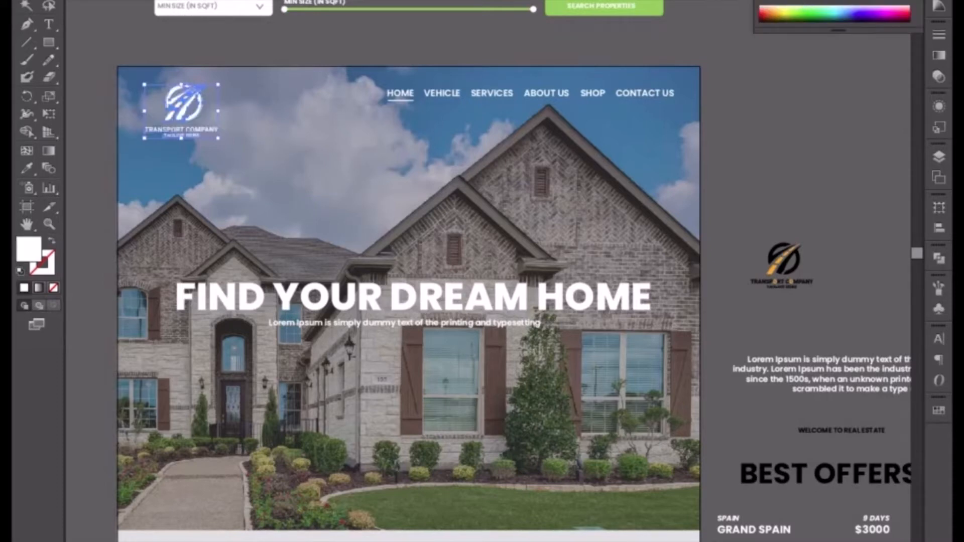
left_click(331, 58)
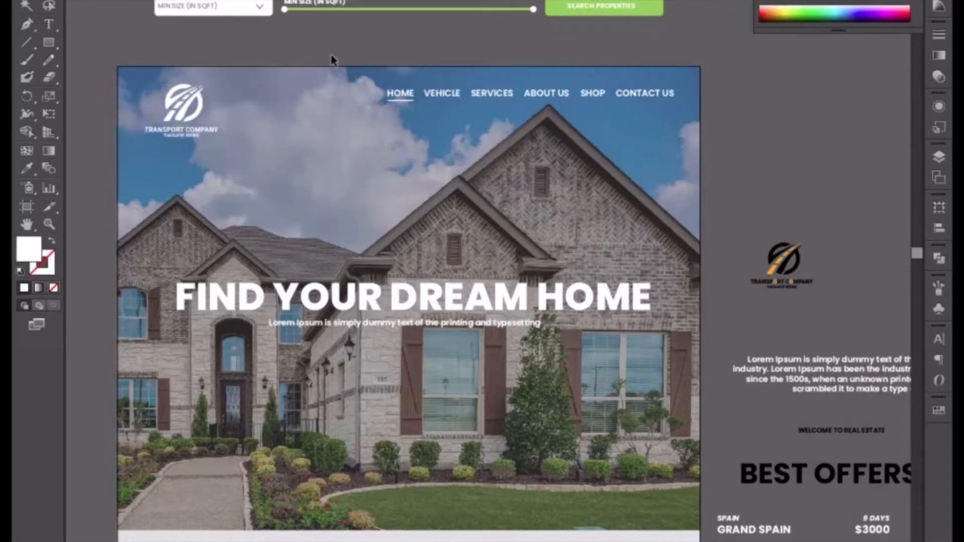
left_click(185, 125)
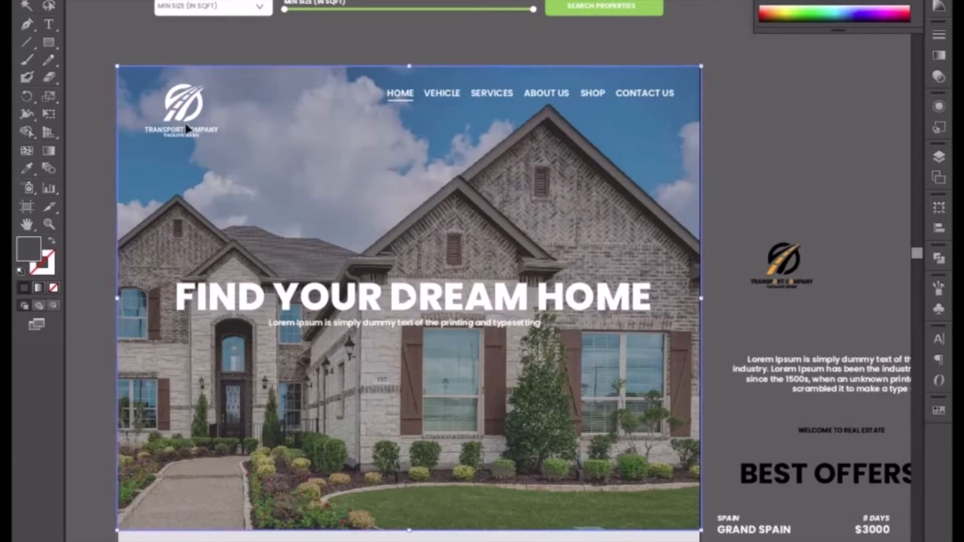
left_click(187, 126)
left_click(294, 49)
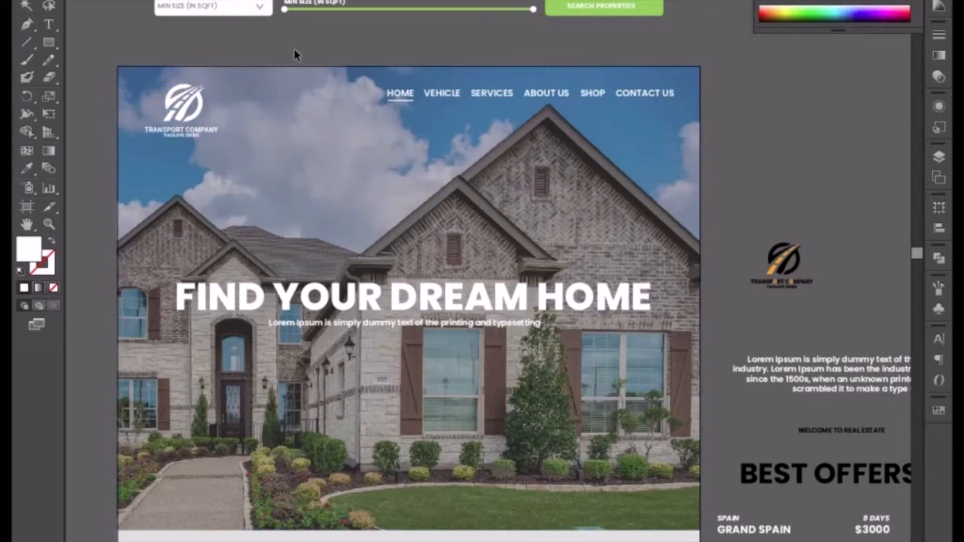
- Move the Lorem Ipsum line down from the hero headline and replace the headline text with CARGO TRANSPORT
left_click(377, 326)
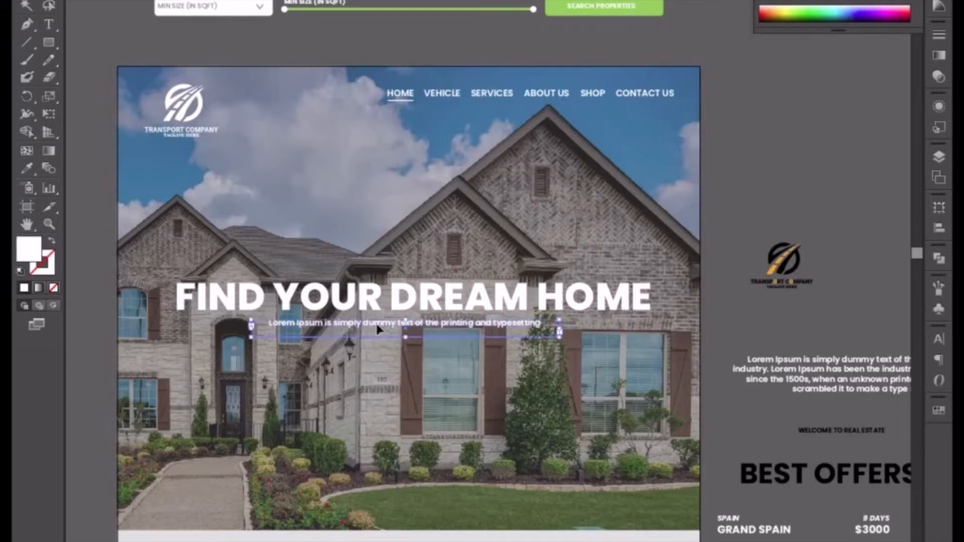
left_click_drag(374, 348, 375, 353)
left_click(370, 296)
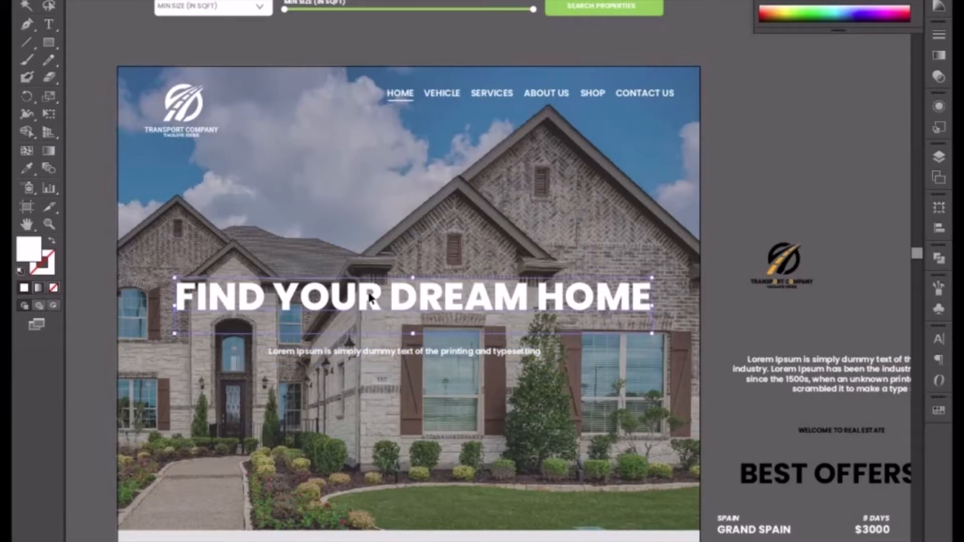
double_click(369, 296)
key("ctrl+a")
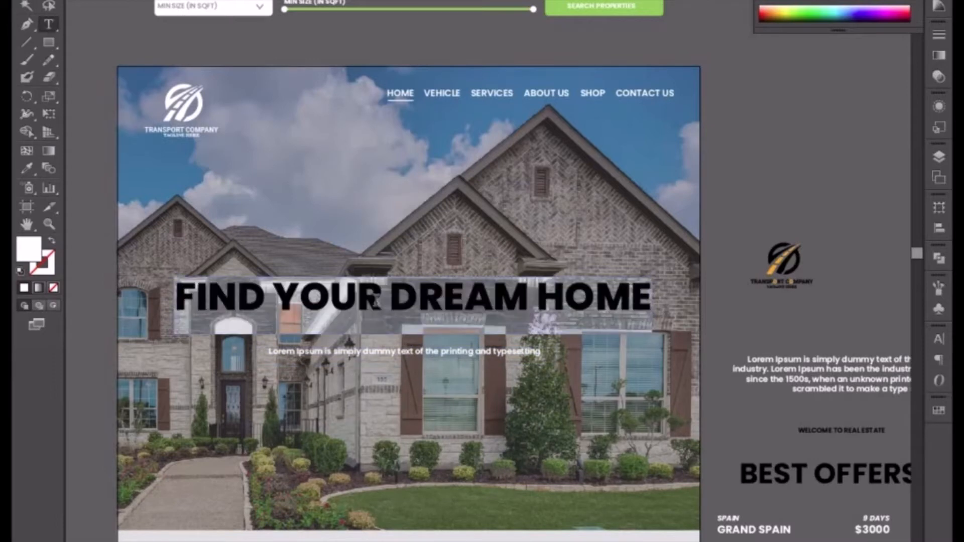
type("CAR")
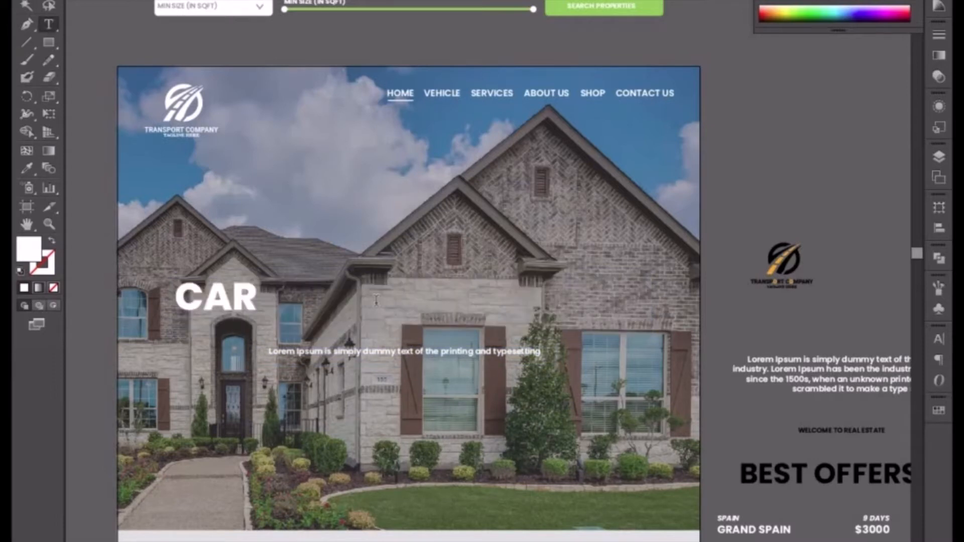
type("CO")
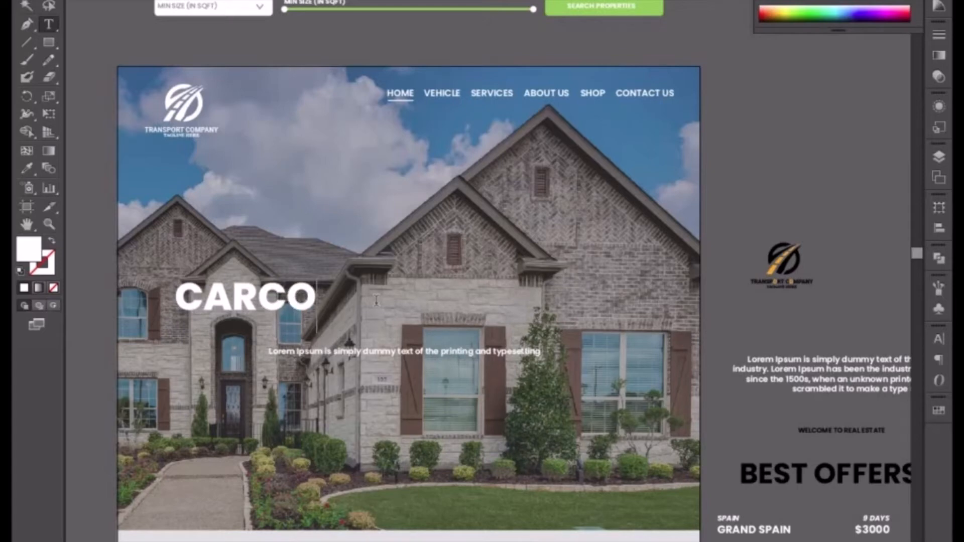
key("BackSpace")
key("BackSpace")
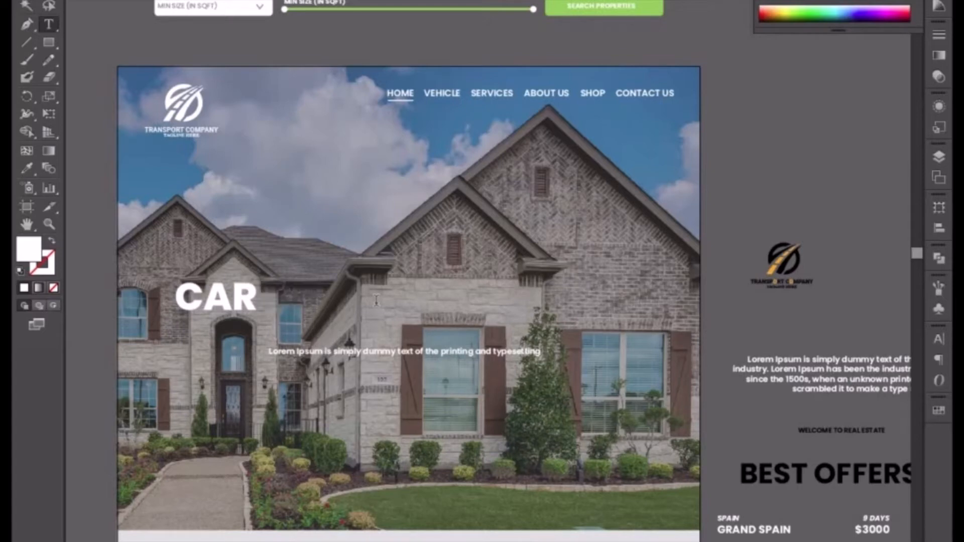
type("GO T")
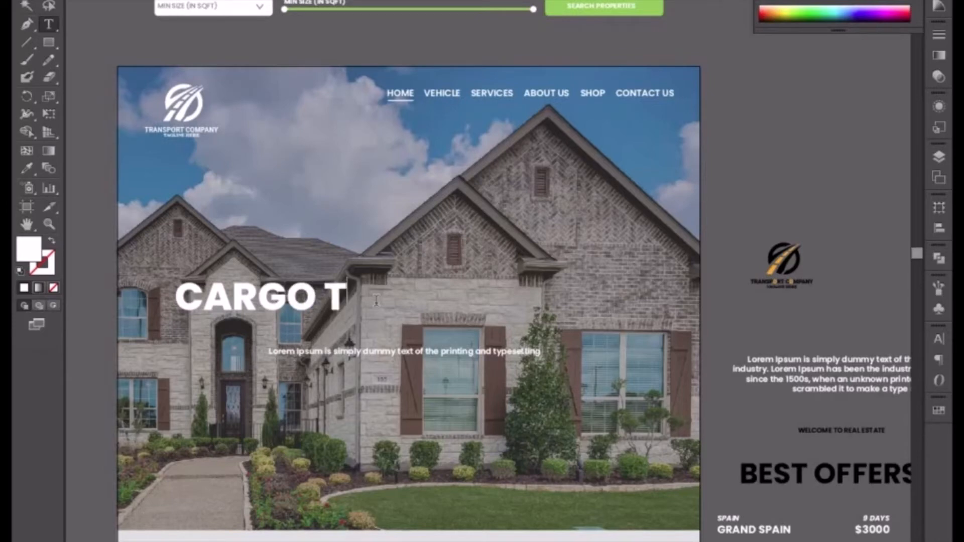
type("RANSP")
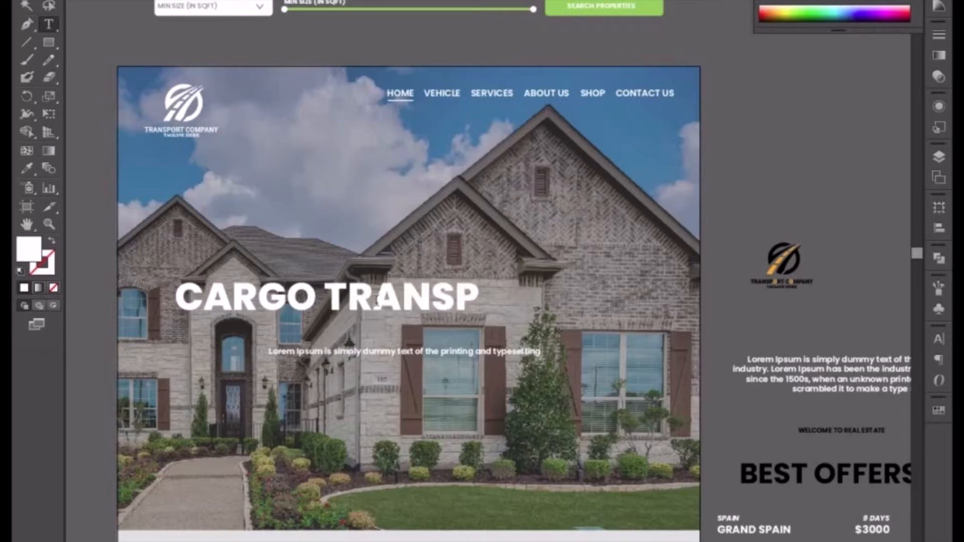
type("ORT")
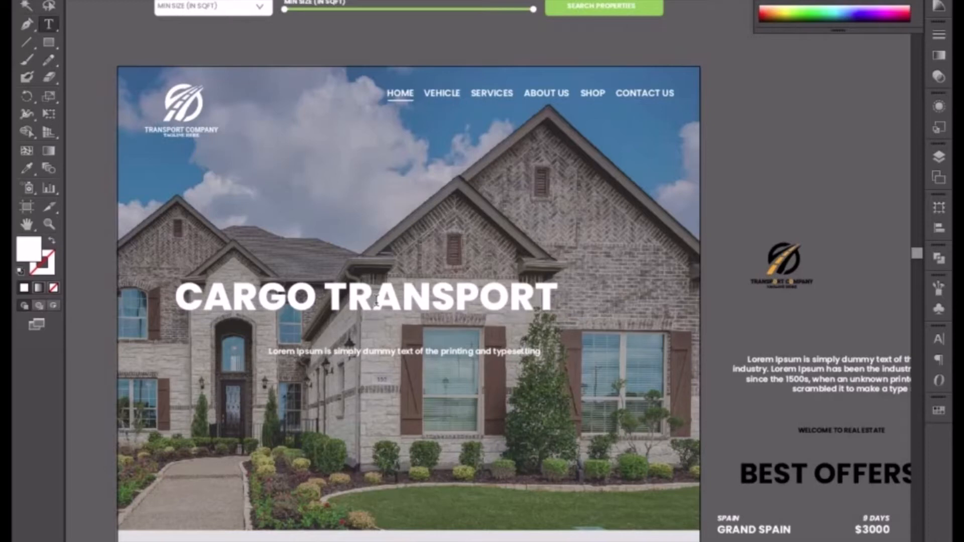
key("Escape")
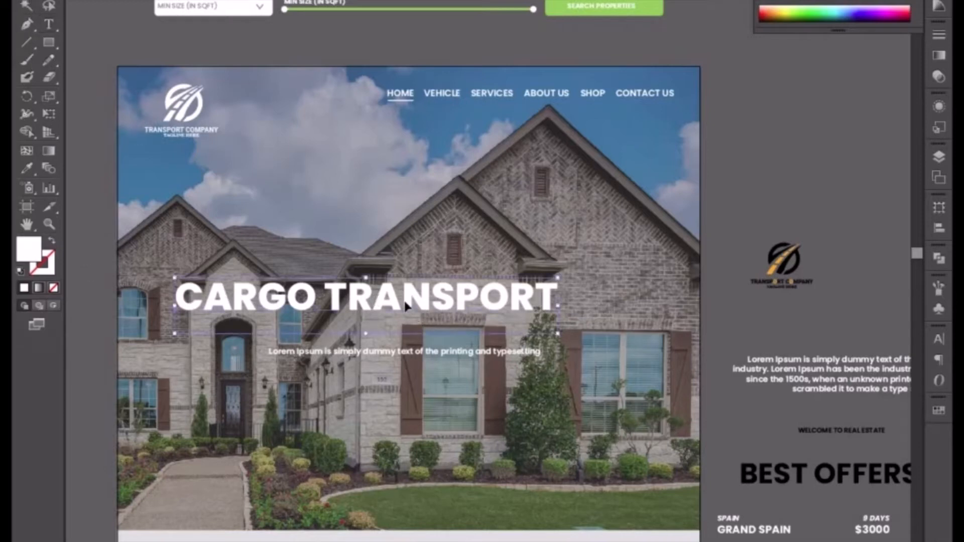
- Place the CARGO TRANSPORT headline lower, just above the Lorem Ipsum line, and recolour both texts black
left_click_drag(405, 306, 428, 357)
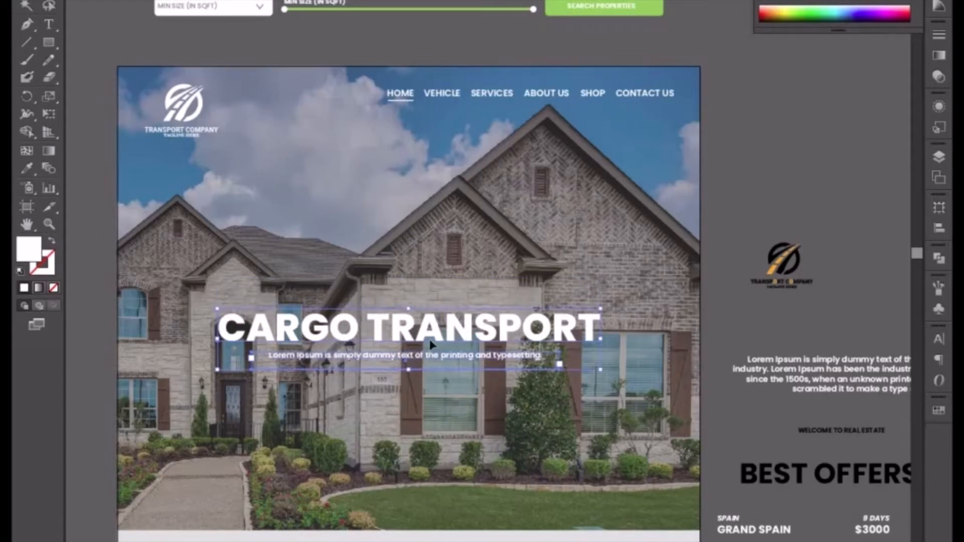
left_click(769, 2)
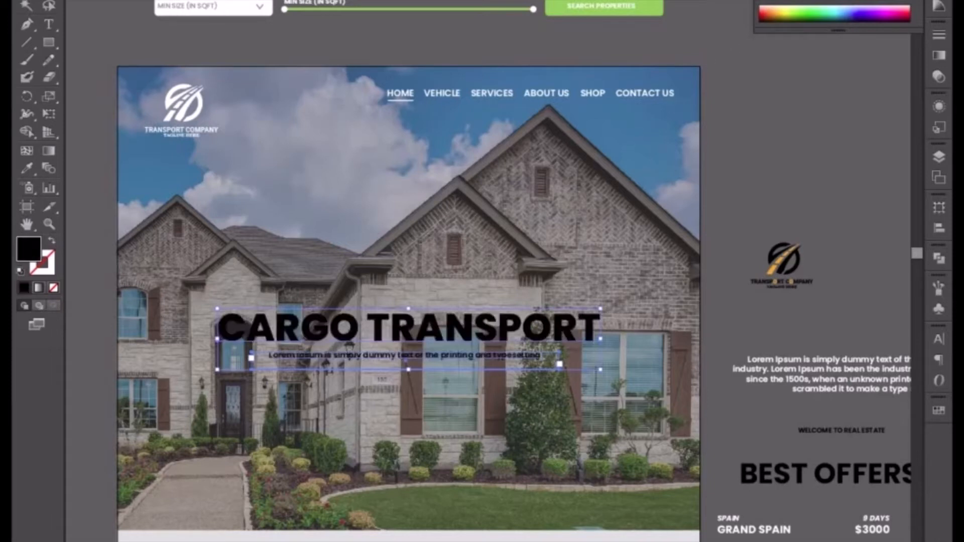
left_click(765, 340)
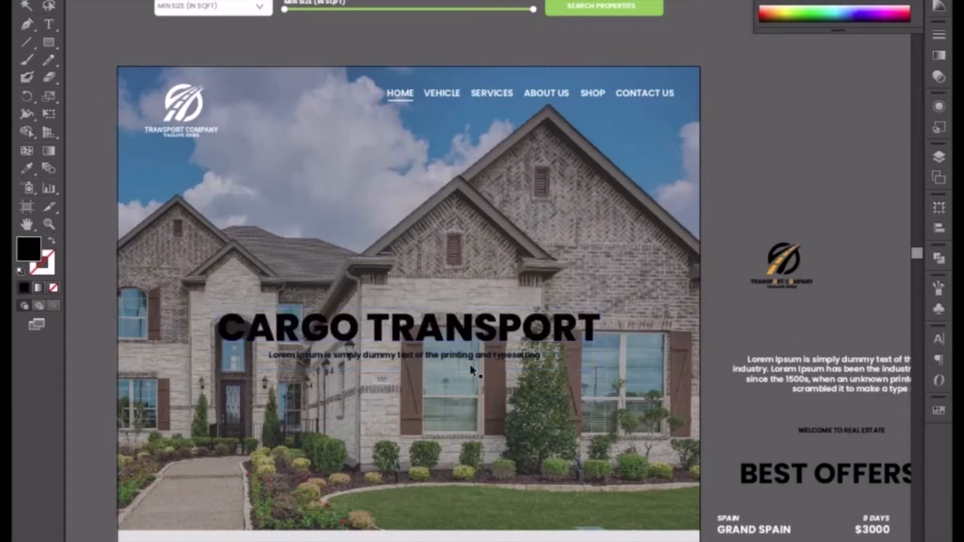
- Duplicate the CARGO TRANSPORT headline directly above itself and give the copy a lighter, non-bold font weight
left_click(446, 347)
left_click_drag(447, 347, 448, 295)
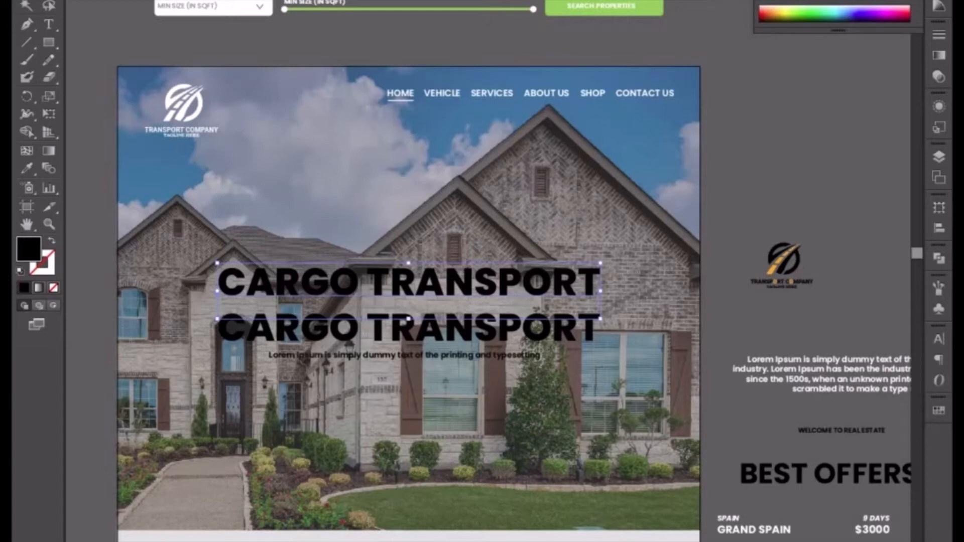
left_click(636, 2)
left_click(630, 122)
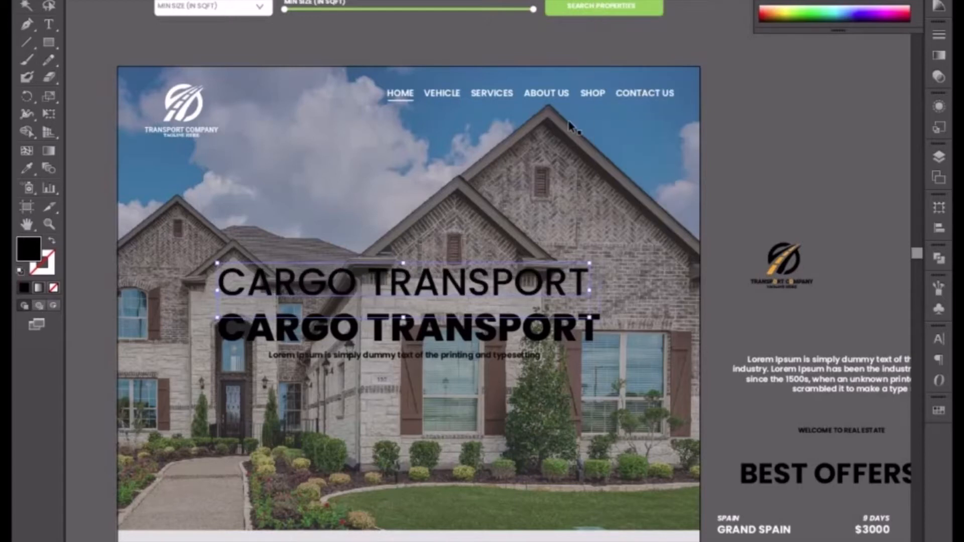
- Replace the text of the upper, lighter headline with SAFE AND ON TIME DELIVERY
key("t")
triple_click(410, 299)
type("S")
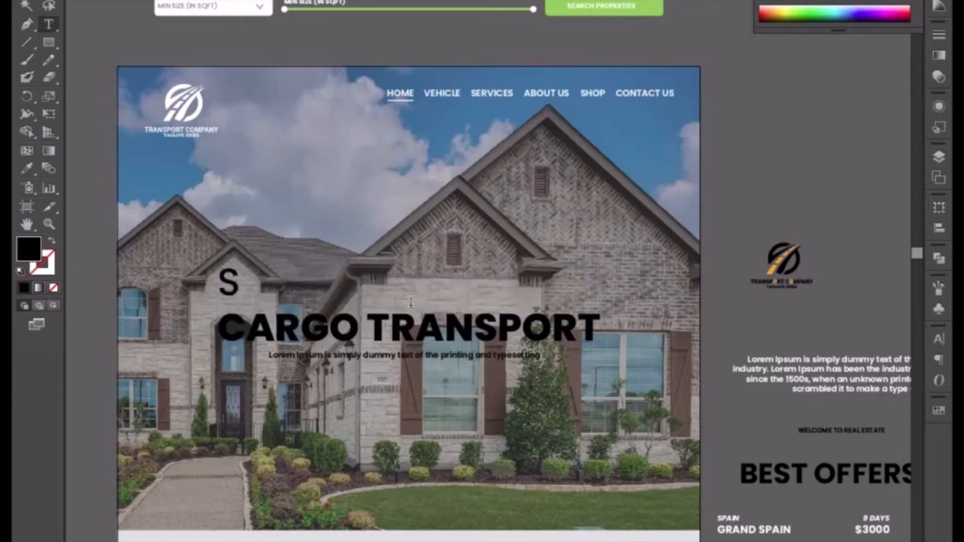
type("AFE")
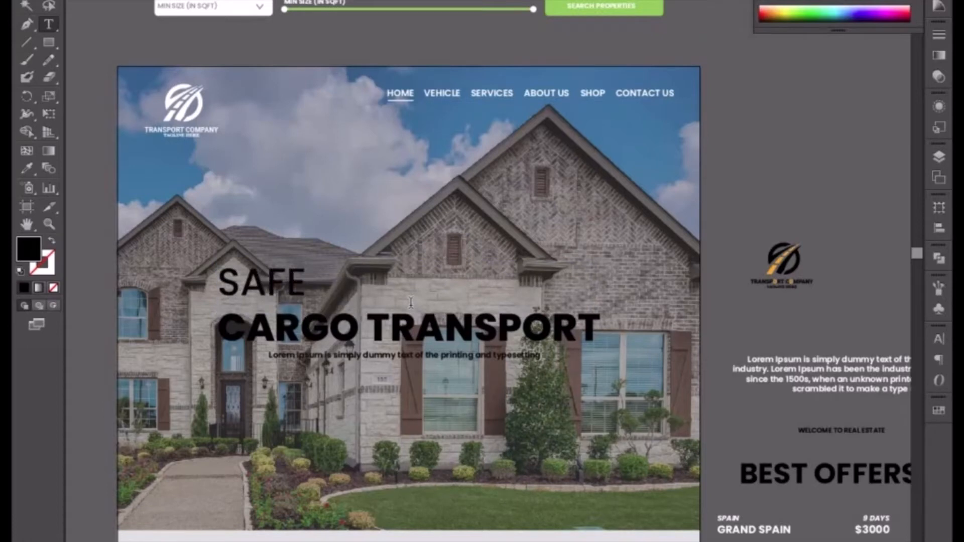
type(" AND O")
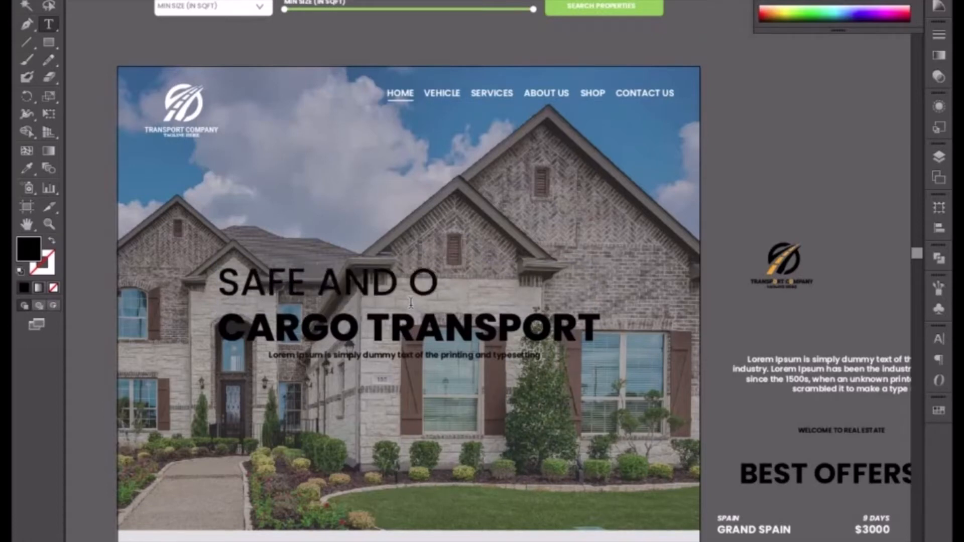
type("N TIM")
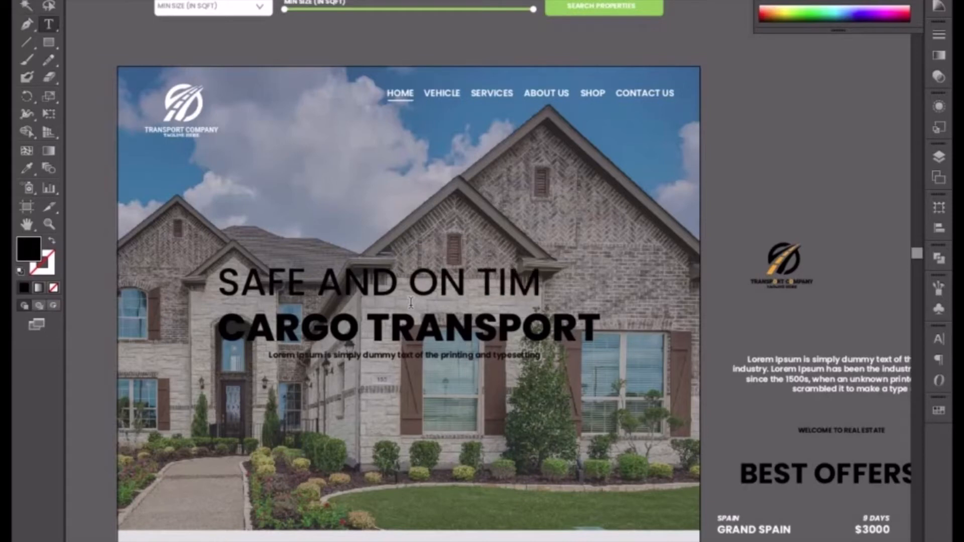
type("E DELI")
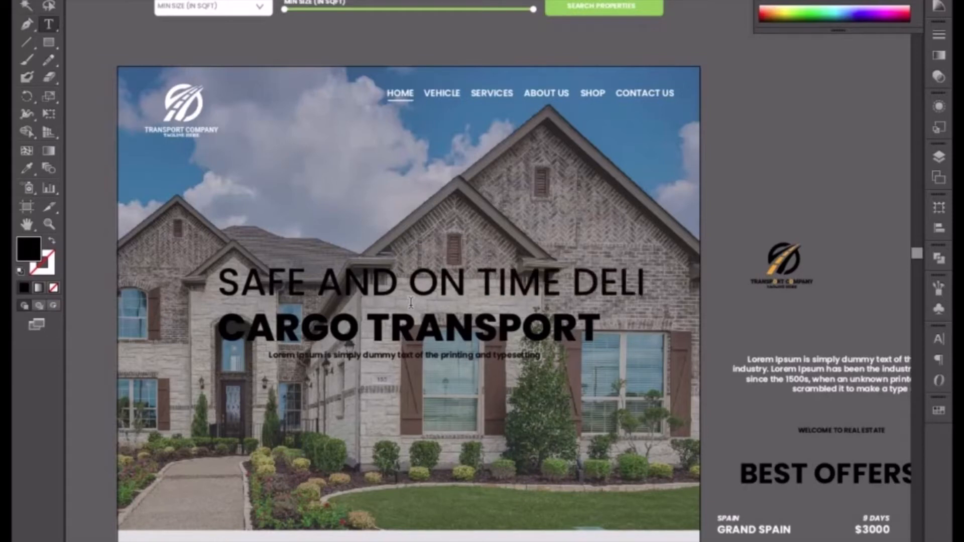
type("VERY")
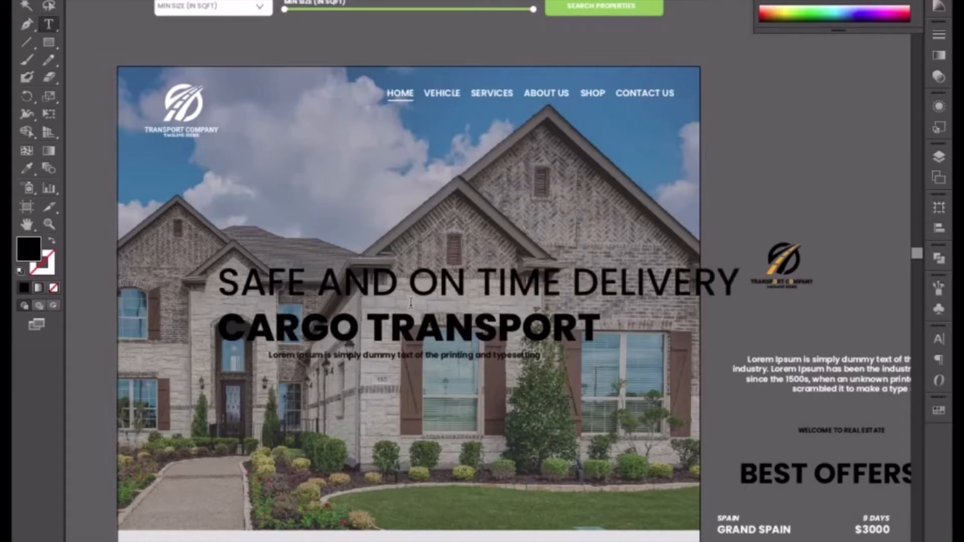
key("Escape")
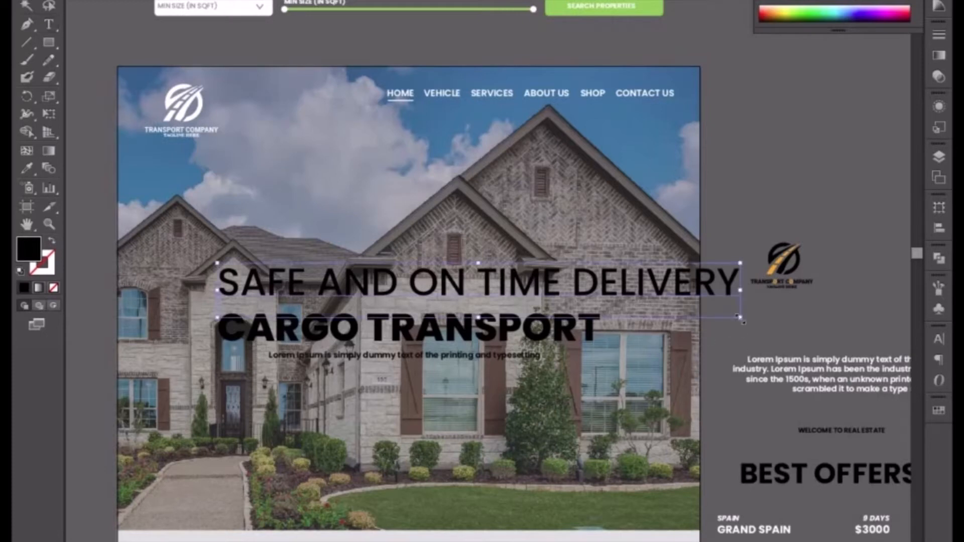
- Shrink the SAFE AND ON TIME DELIVERY line and place it centred just above the CARGO TRANSPORT headline
left_click_drag(743, 322, 524, 296)
left_click_drag(398, 275, 435, 275)
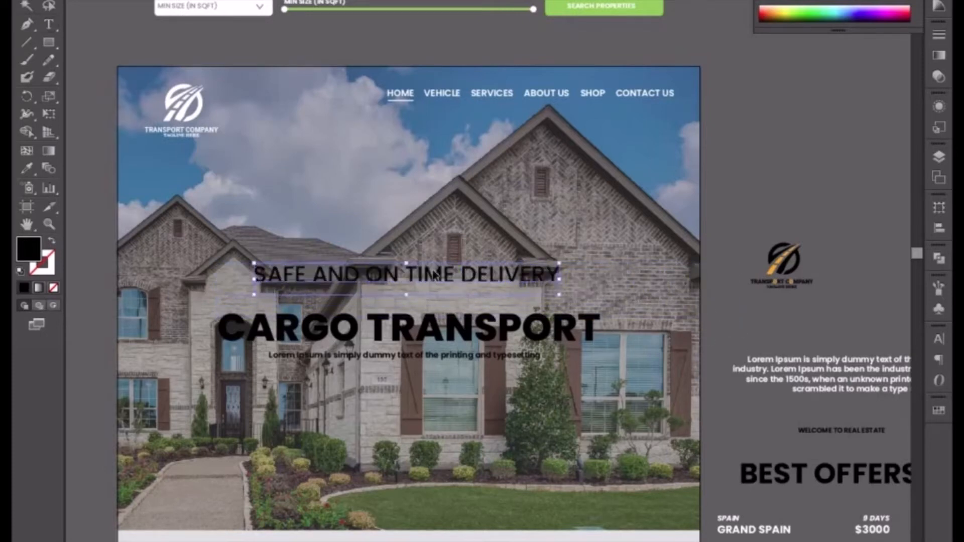
key("Down")
key("Down")
key("Down")
key("Down")
key("Down")
key("Down")
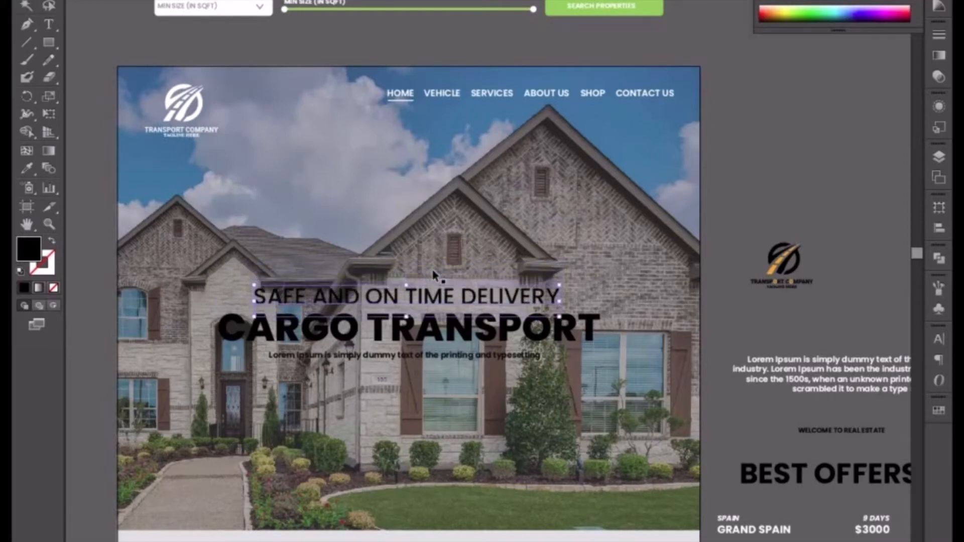
key("Right")
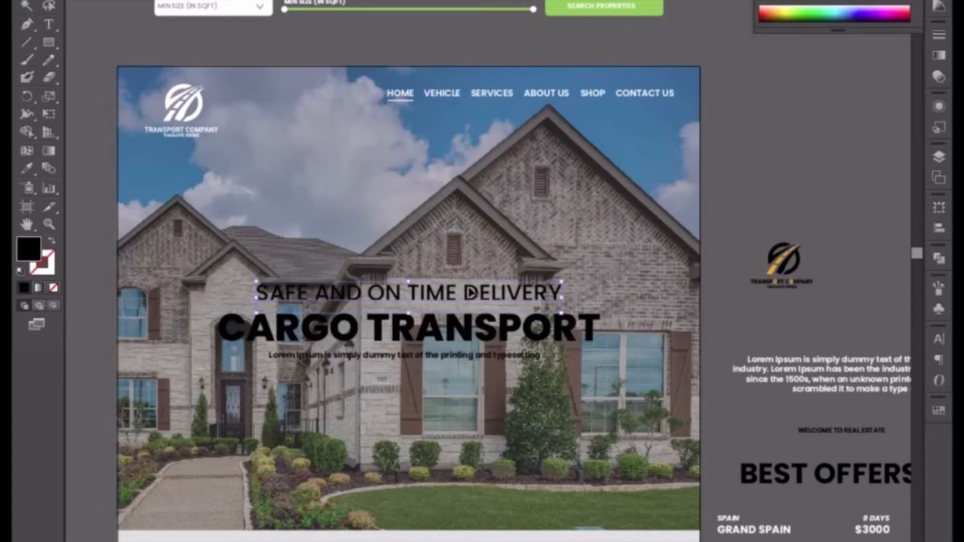
left_click(731, 235)
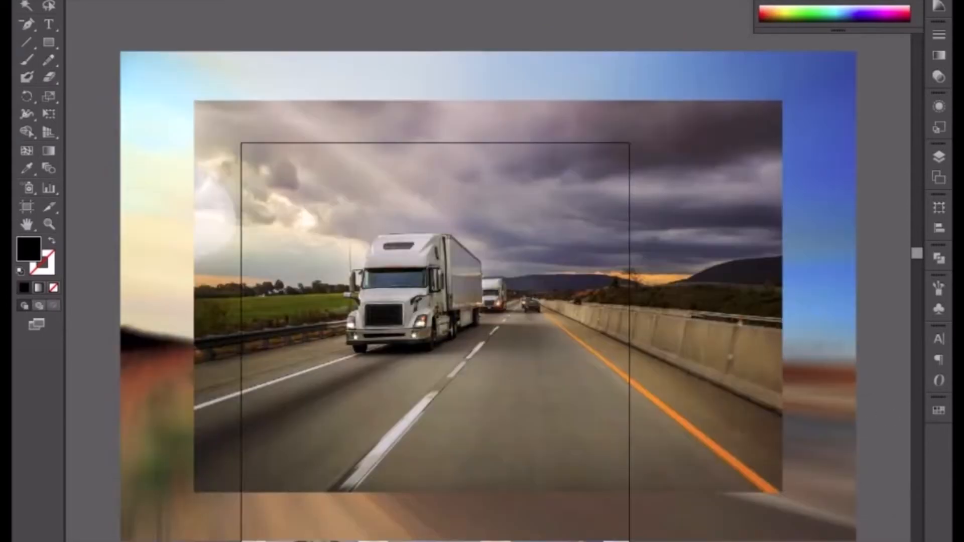
- Scale down the cloudy highway truck photo and the dark blue trailer photo, and park both beside the artboard
left_click(510, 364)
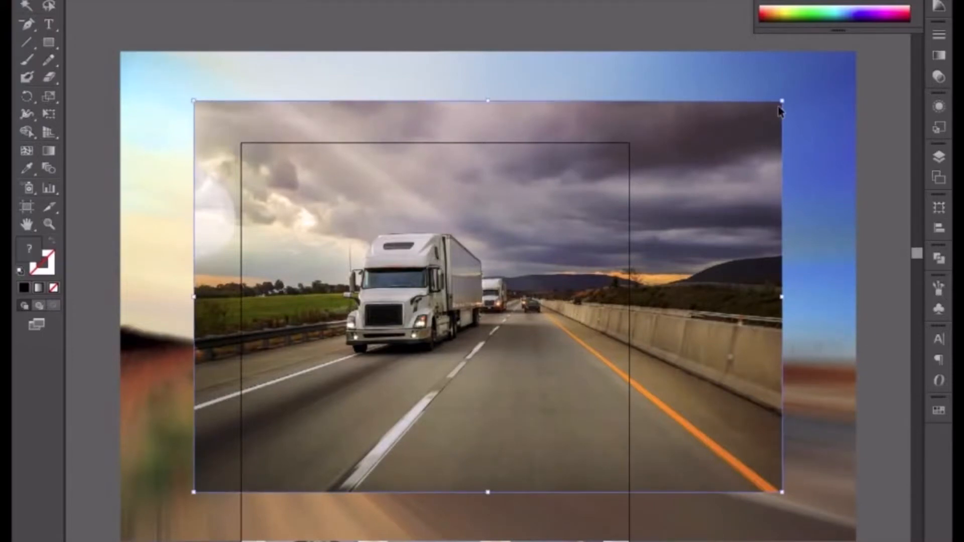
left_click_drag(779, 107, 673, 220)
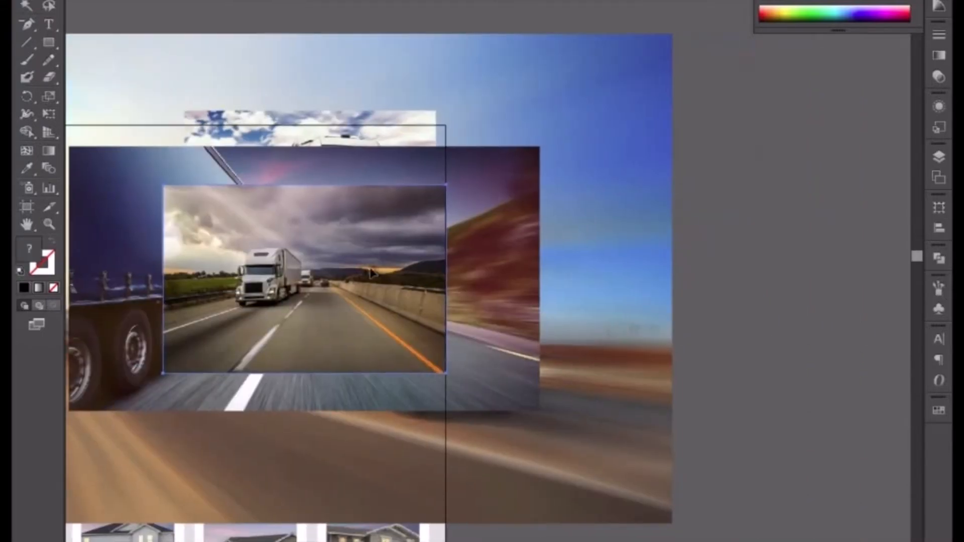
left_click_drag(371, 274, 789, 211)
left_click(536, 170)
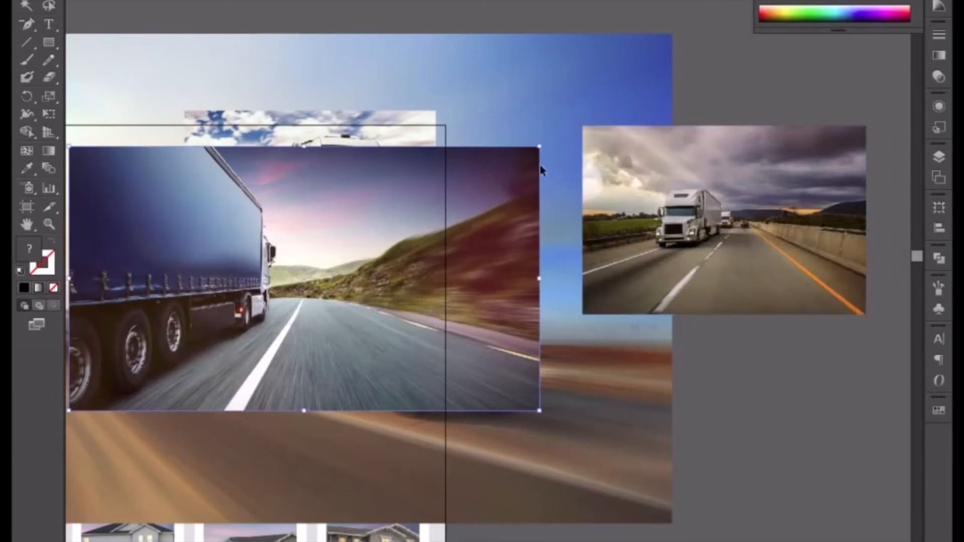
left_click_drag(542, 144, 392, 227)
left_click_drag(341, 276, 808, 401)
- Scale down the blue truck photo and move it off the artboard together with the white truck desert photo
left_click(480, 315)
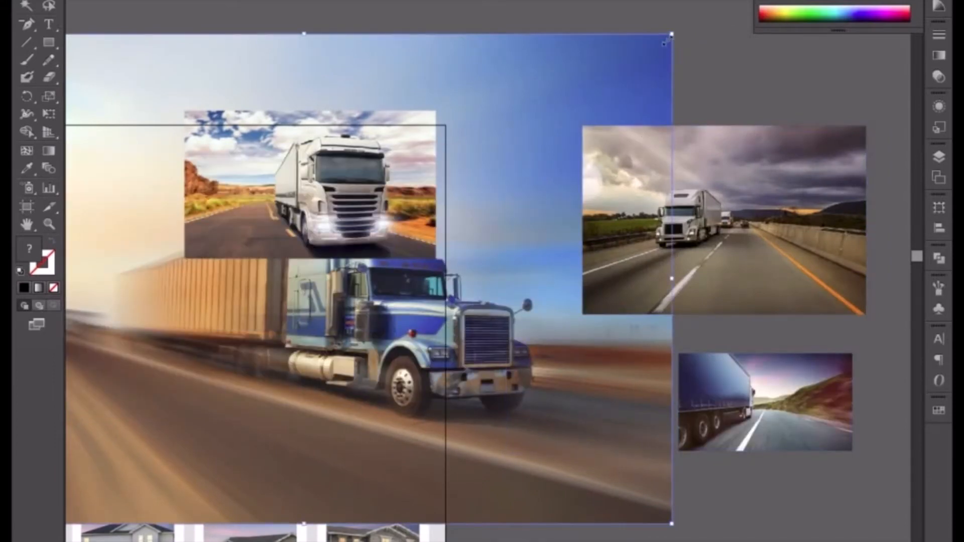
left_click_drag(672, 34, 531, 249)
left_click_drag(329, 286, 592, 81)
left_click(439, 336)
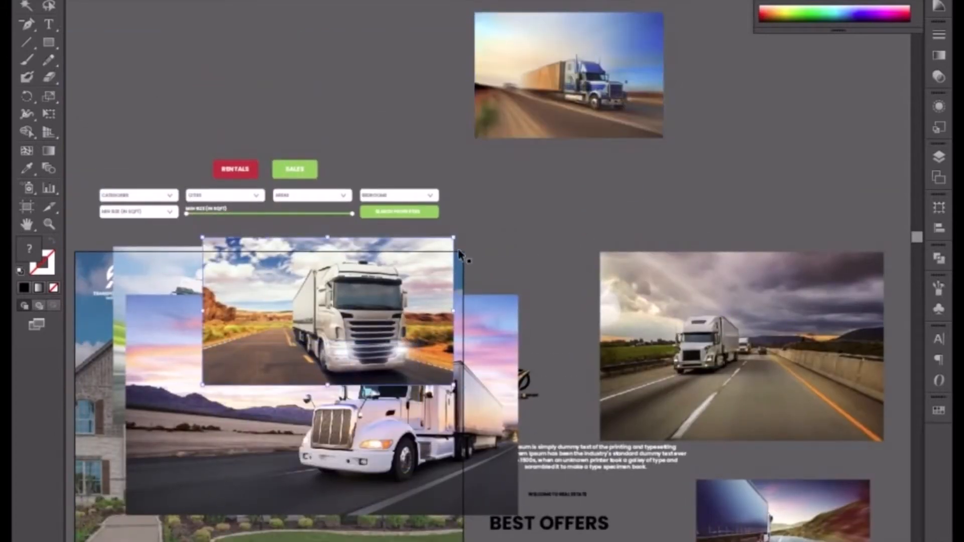
left_click_drag(342, 334, 767, 166)
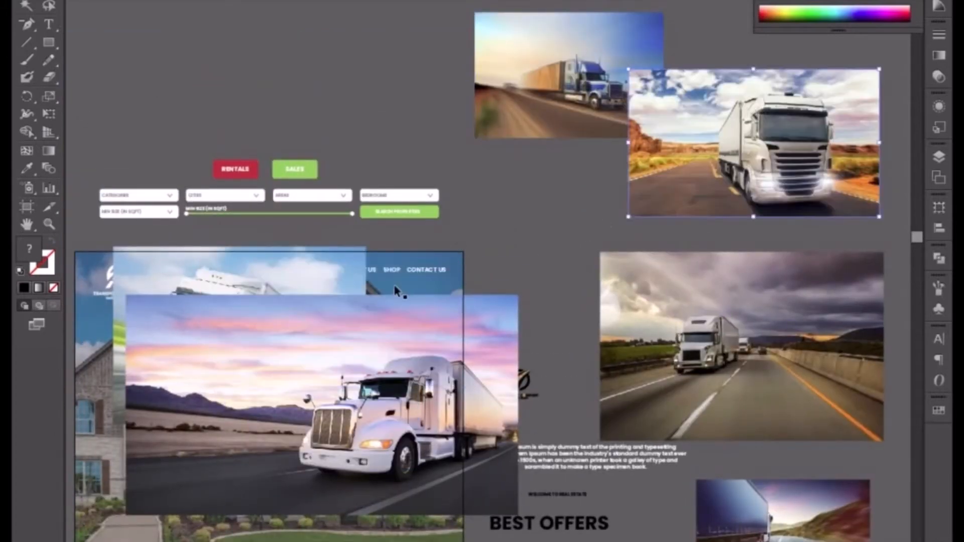
- Shrink the sunset truck photo and park it above the artboard, and move the remaining white truck photo off the page
left_click(396, 297)
left_click(490, 346)
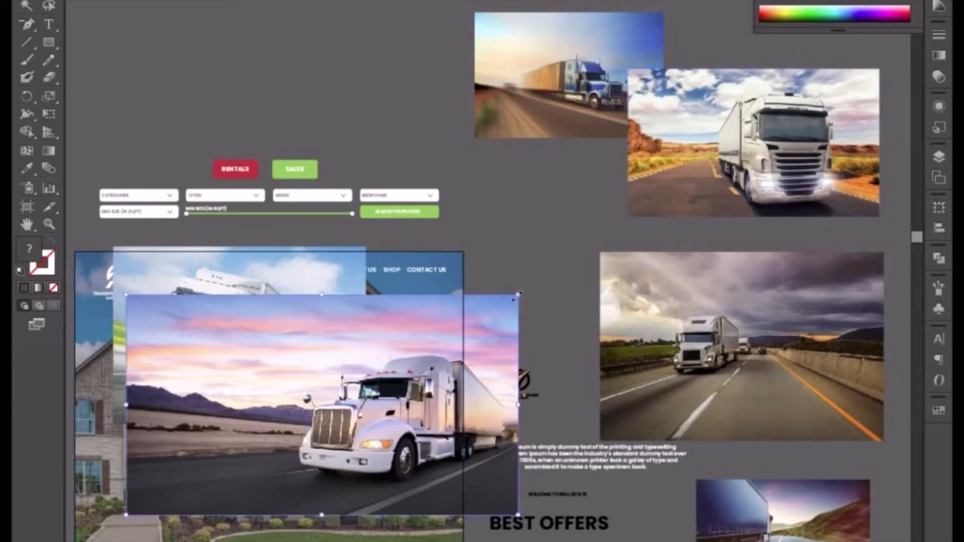
left_click_drag(518, 295, 469, 322)
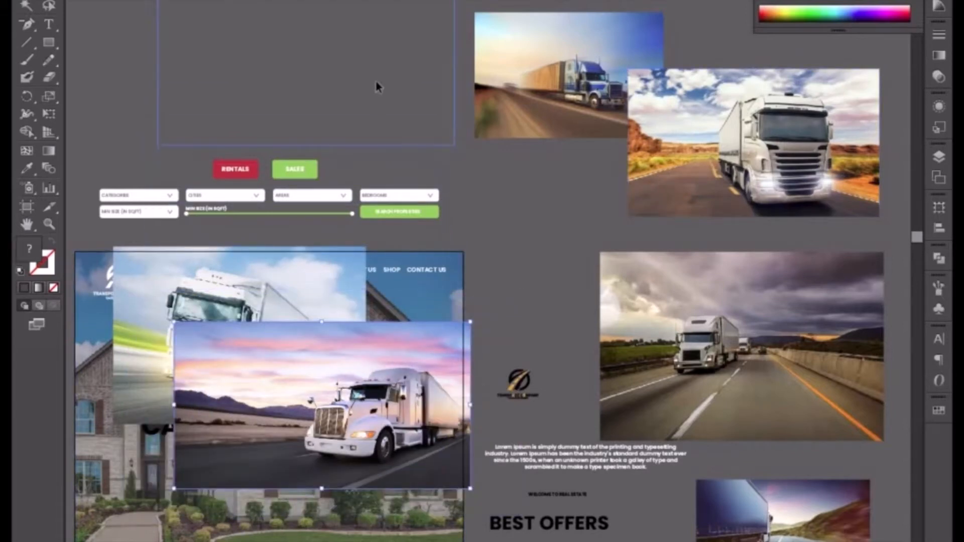
left_click_drag(376, 82, 377, 82)
left_click_drag(296, 381, 663, 541)
left_click_drag(472, 431, 632, 495)
left_click_drag(602, 245, 553, 361)
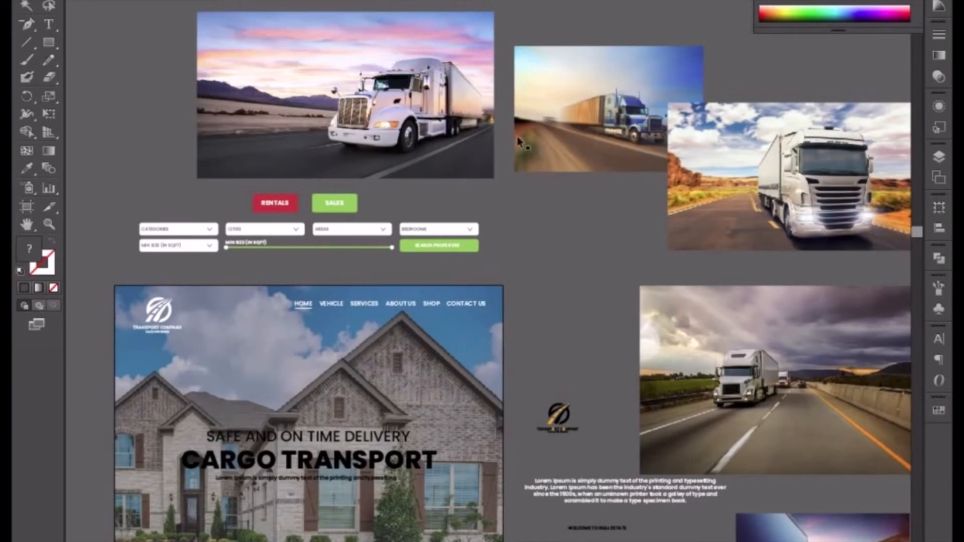
- Place the blue truck photo over the hero area and enlarge it to cover the whole house photo
left_click(365, 128)
left_click_drag(439, 175, 497, 116)
left_click_drag(633, 72, 223, 300)
left_click_drag(255, 363, 226, 269)
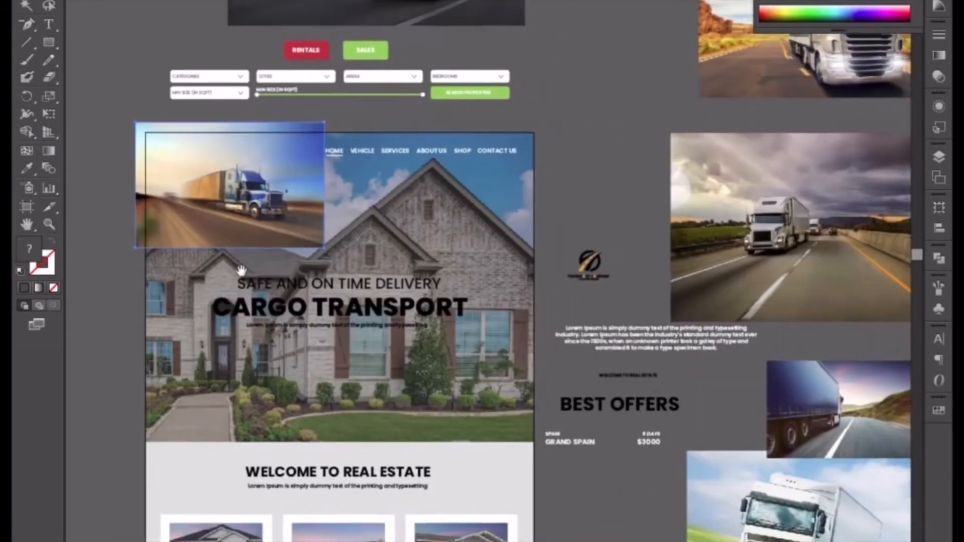
left_click_drag(324, 247, 618, 486)
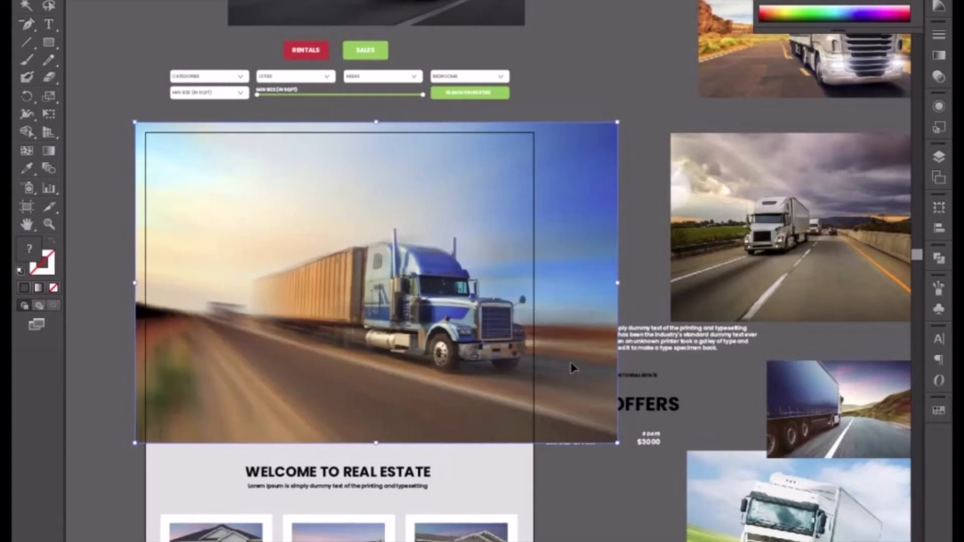
left_click_drag(574, 361, 560, 357)
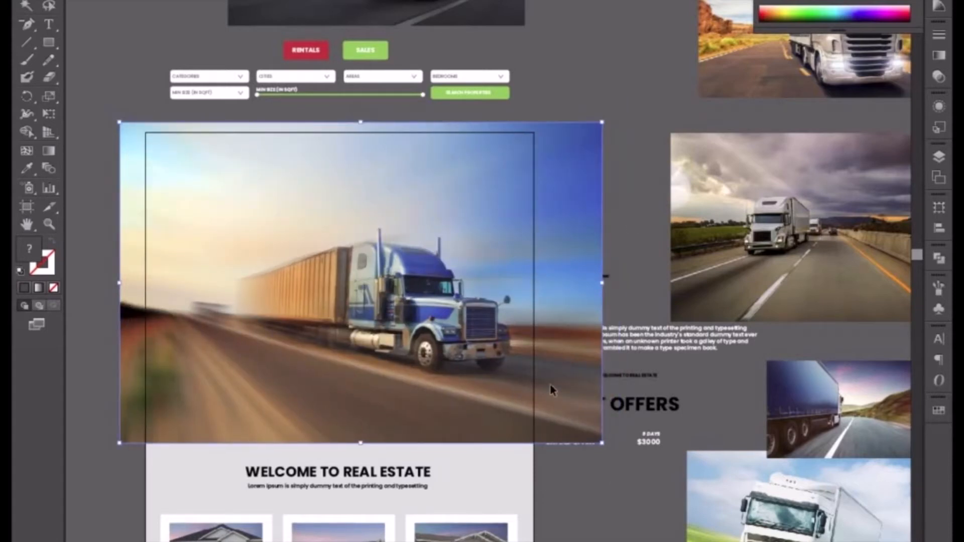
key("Down")
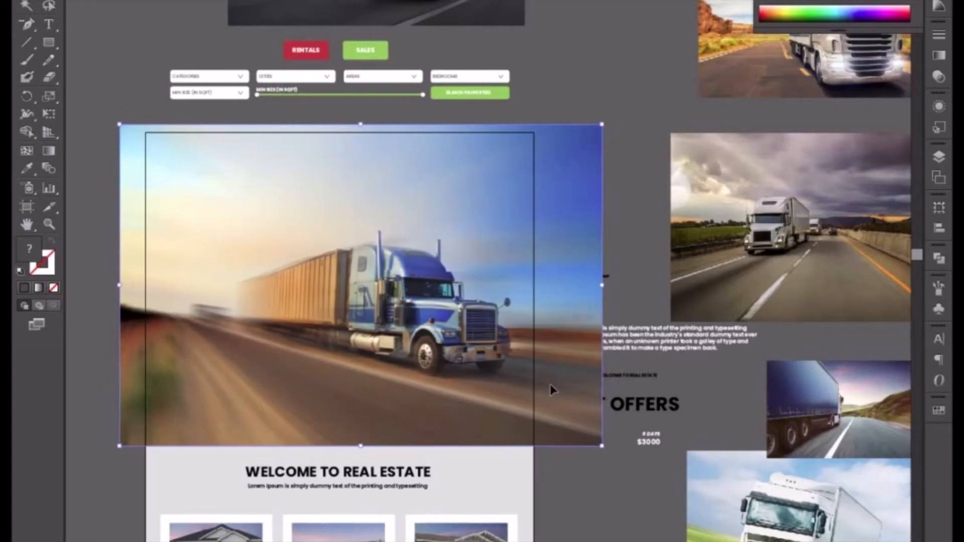
left_click(636, 253)
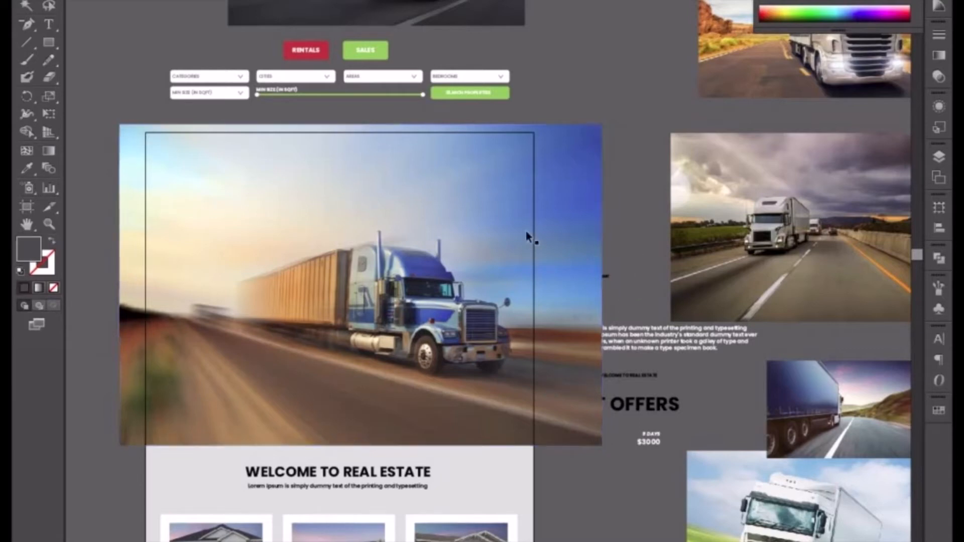
- Clear the blue truck photo from in front of the hero and nudge the dark overlay slightly down to expose the photo beneath
left_click(526, 232)
key("Delete")
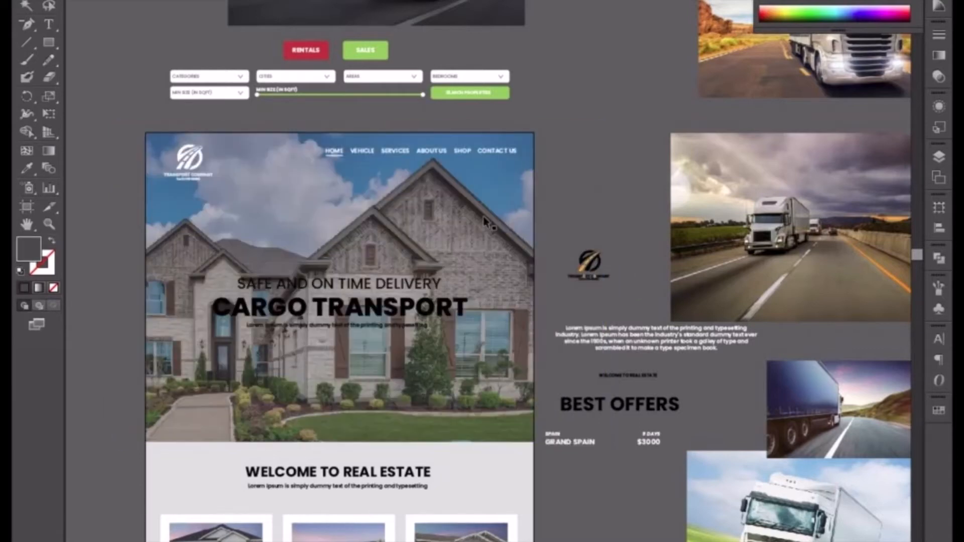
left_click(299, 190)
key("Down")
key("Down")
key("Down")
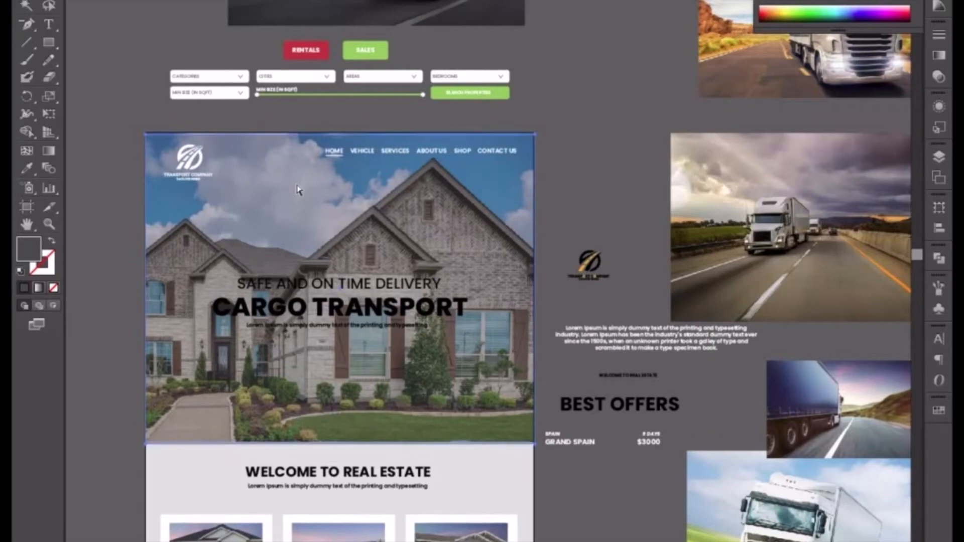
- Replace the hero's house photo with the blue truck photo and nudge the dark overlay back up to the hero's top edge
key("ctrl+plus")
key("ctrl+plus")
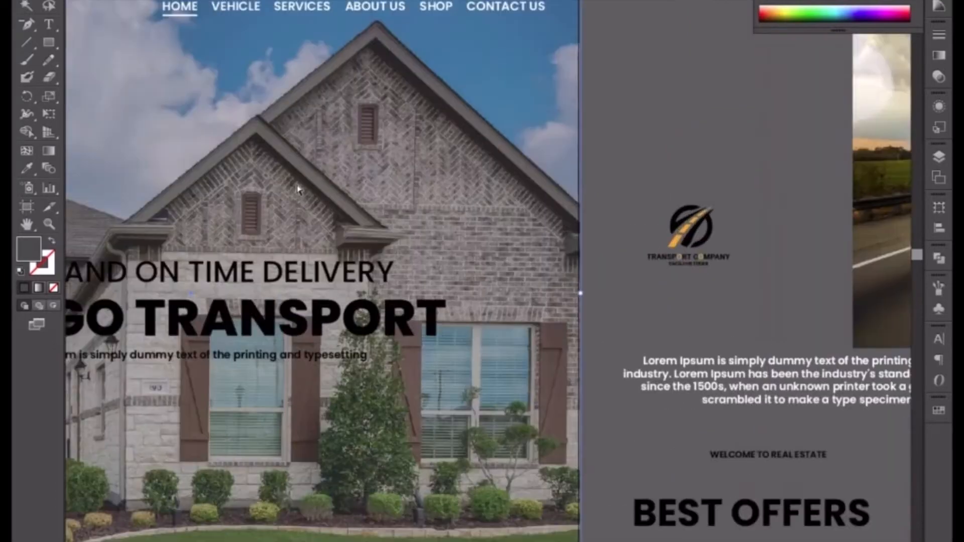
key("space")
left_click_drag(329, 211, 612, 294)
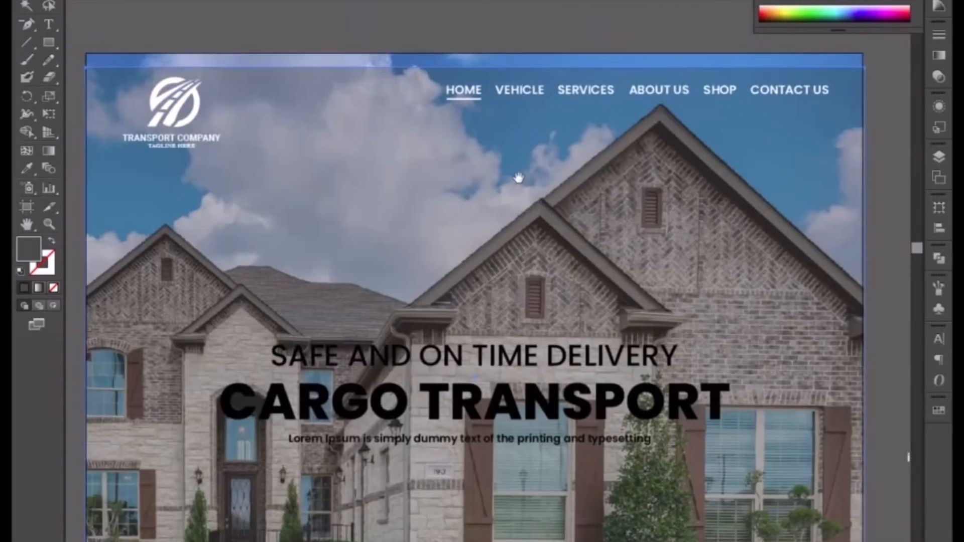
left_click(356, 64)
key("Up")
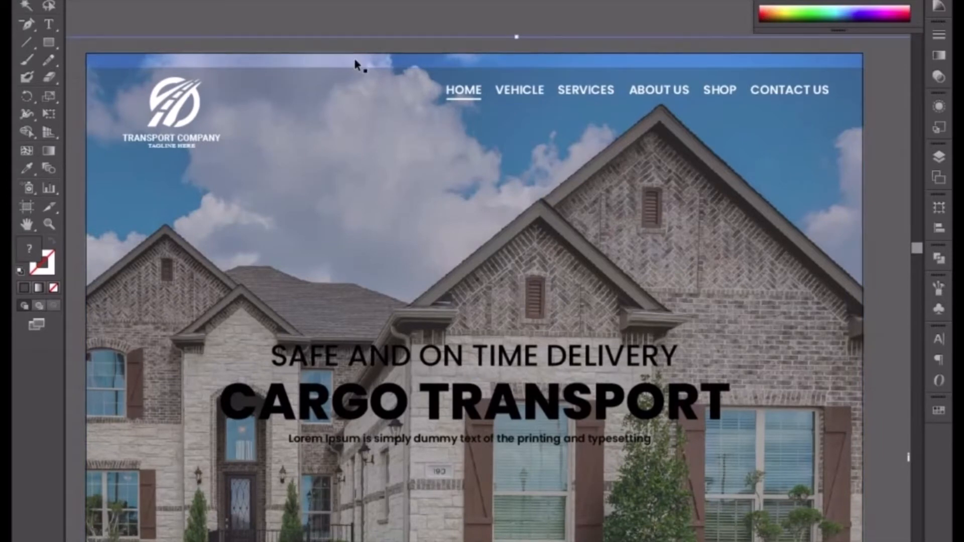
key("ctrl+z")
key("Delete")
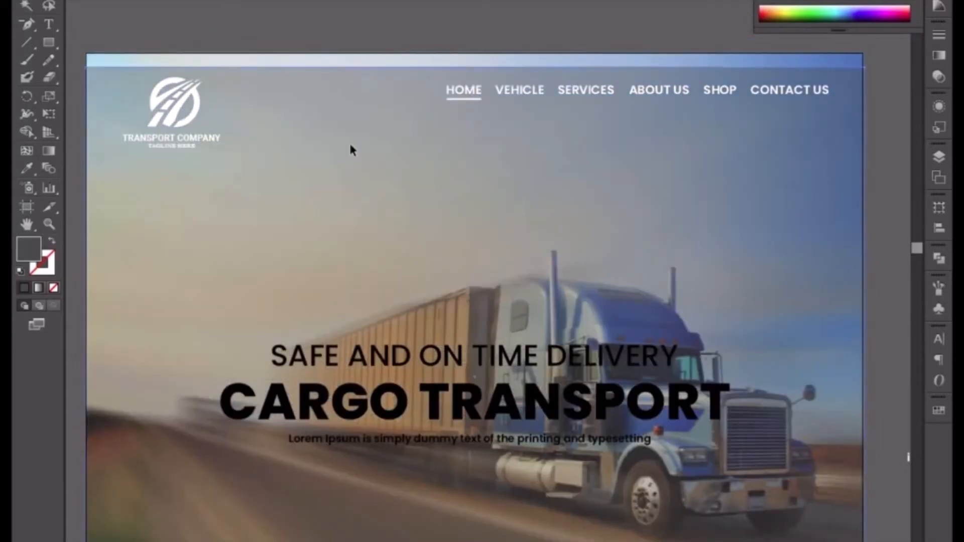
key("Up")
key("Up")
key("Up")
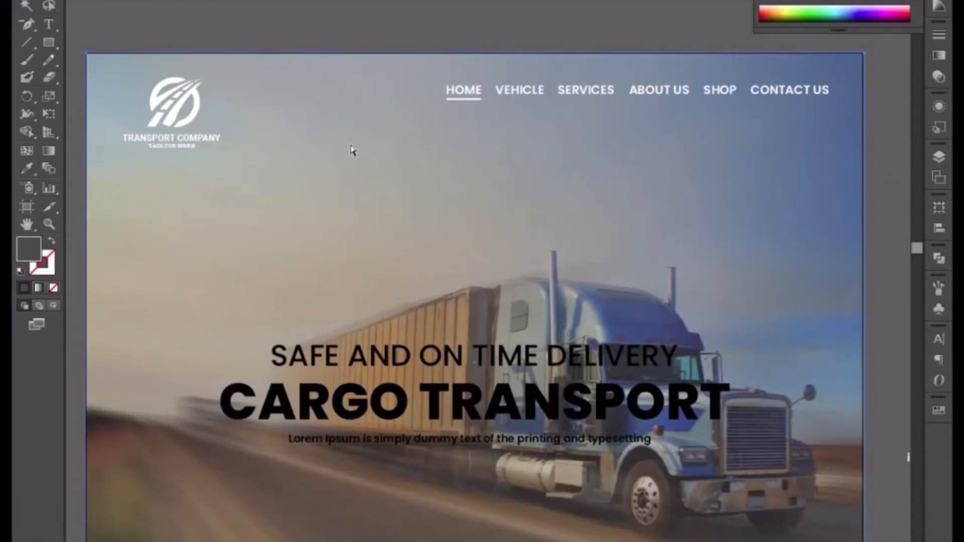
- Recolour both hero headlines and the Lorem Ipsum line below them white
key("ctrl+minus")
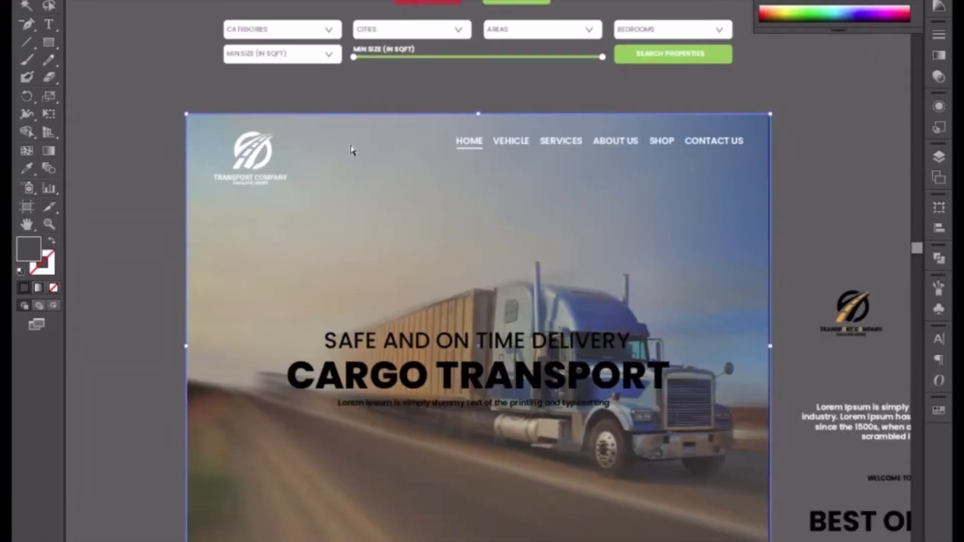
left_click(412, 347)
left_click(412, 380, "shift")
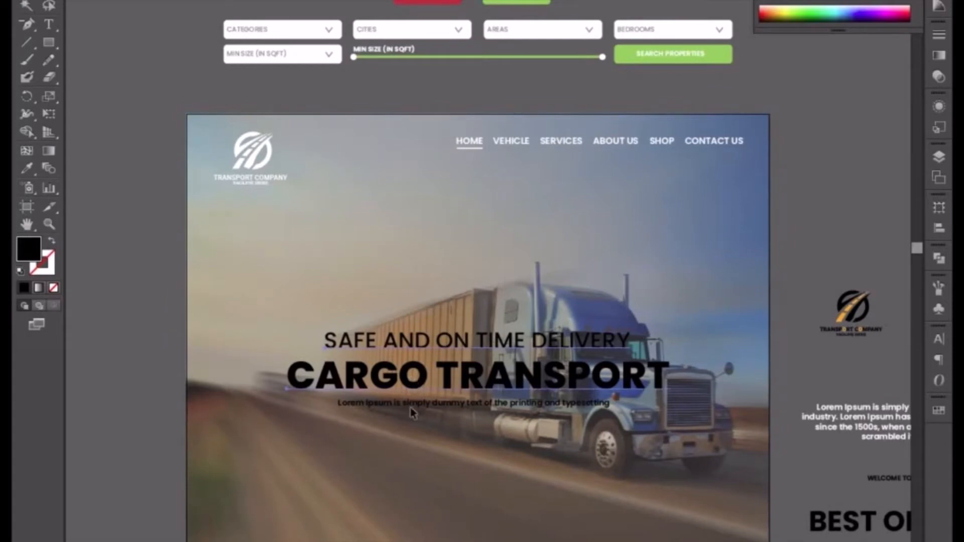
left_click(413, 404, "shift")
left_click(786, 1)
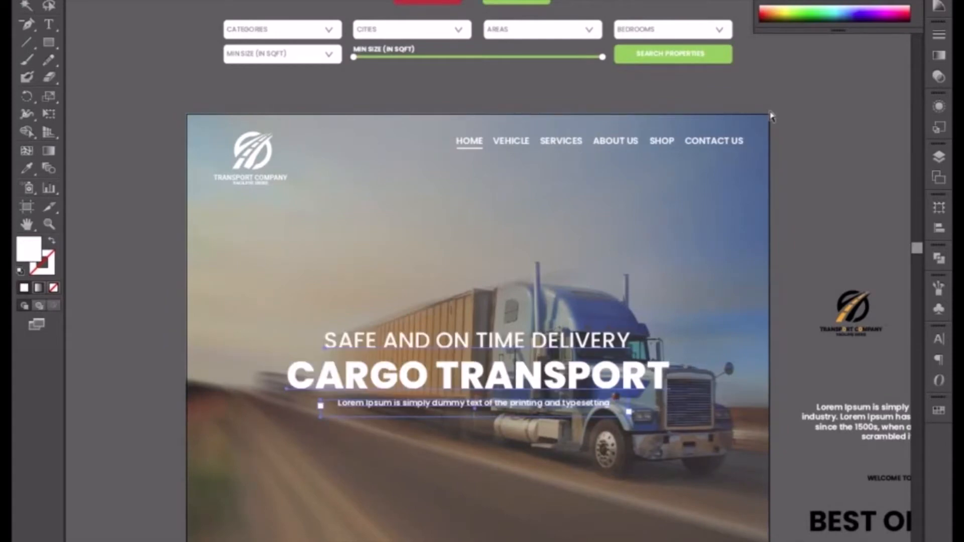
left_click(815, 236)
- Draw a button rectangle centred below the hero's Lorem Ipsum line and fill it with the logo's orange
left_click_drag(678, 373, 624, 310)
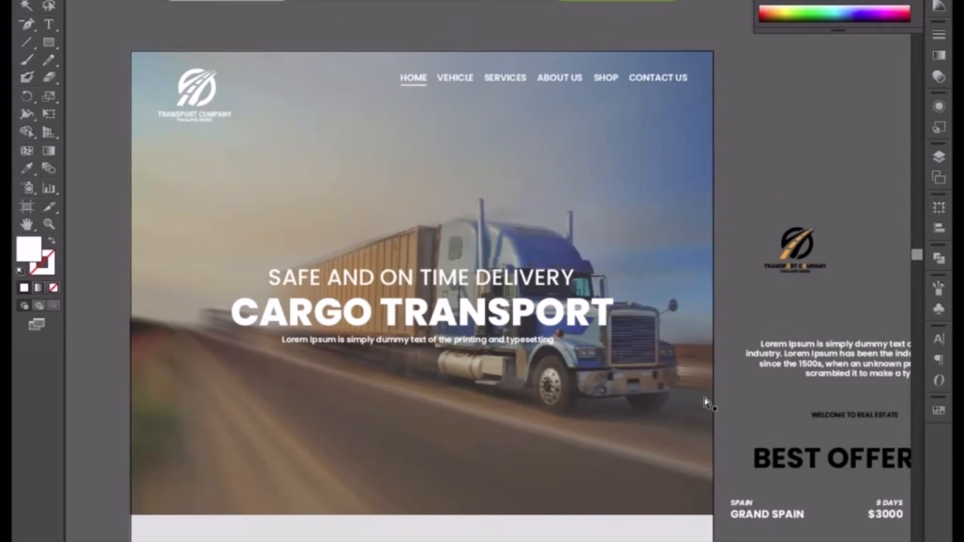
left_click(48, 23)
left_click(49, 42)
left_click_drag(337, 363, 492, 395)
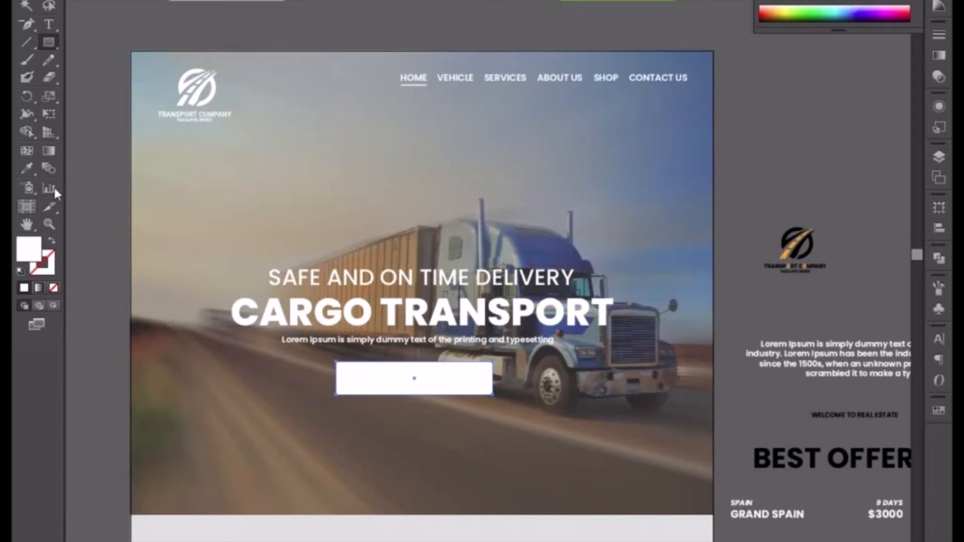
left_click(28, 170)
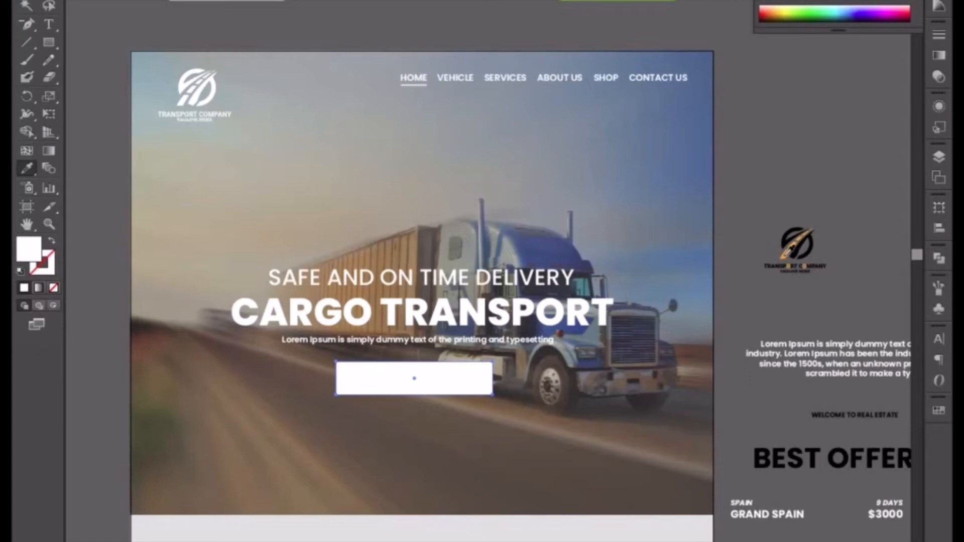
left_click(786, 253)
key("v")
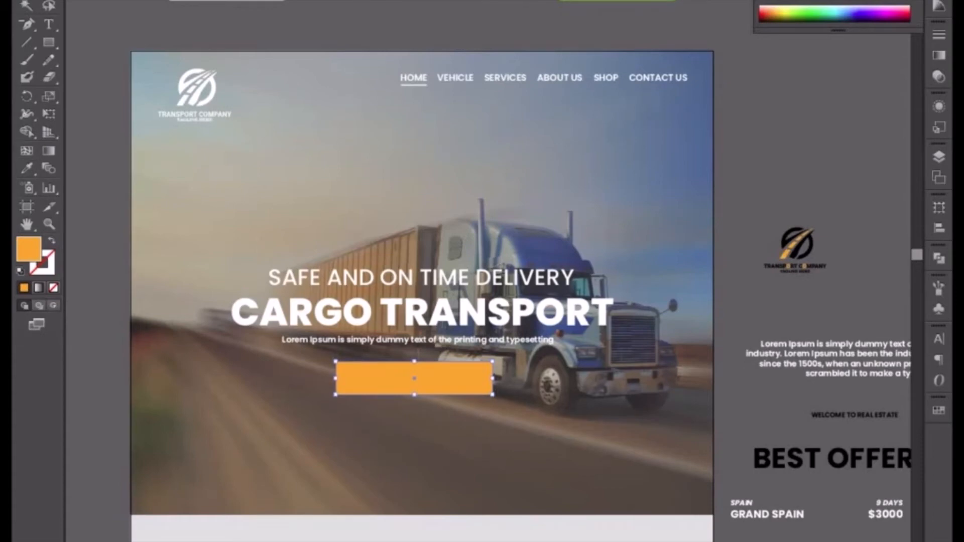
- Round the corners of the hero's orange button rectangle with a 0.139 in radius using the Round Corners effect
left_click(214, 0)
mouse_move(254, 90)
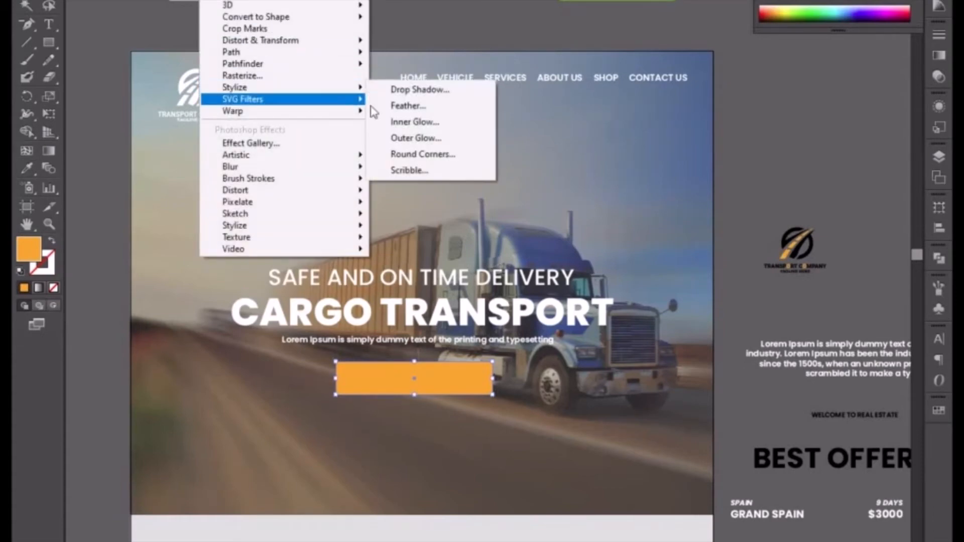
left_click(407, 153)
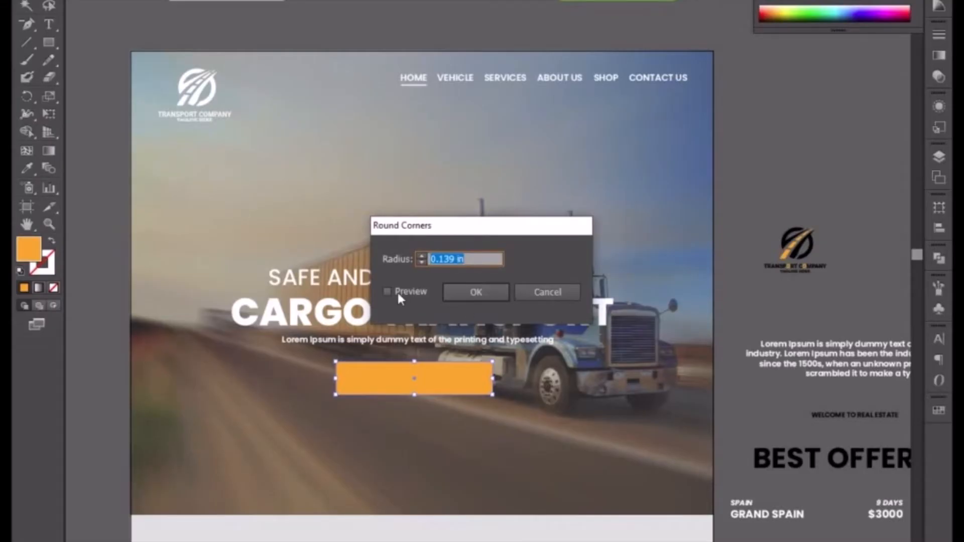
left_click(387, 290)
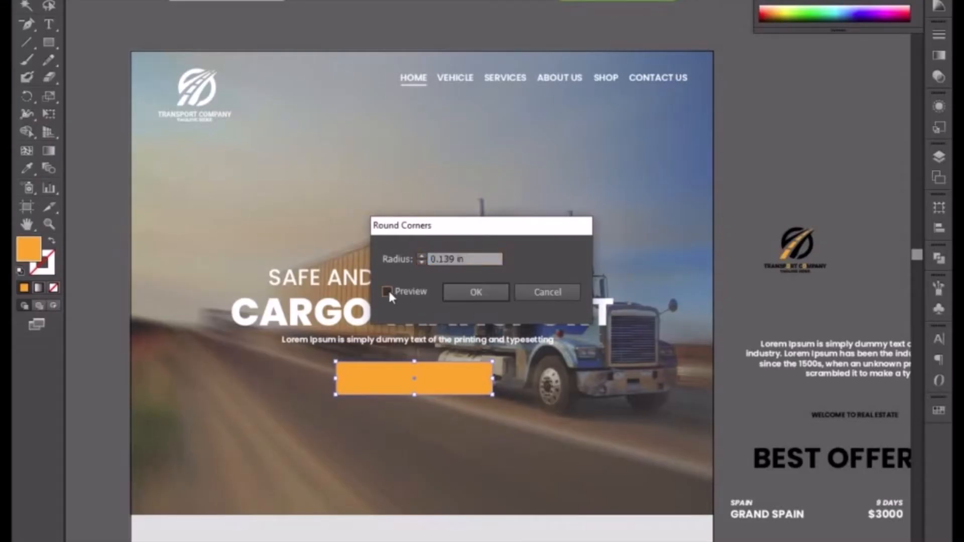
left_click(461, 292)
left_click(747, 312)
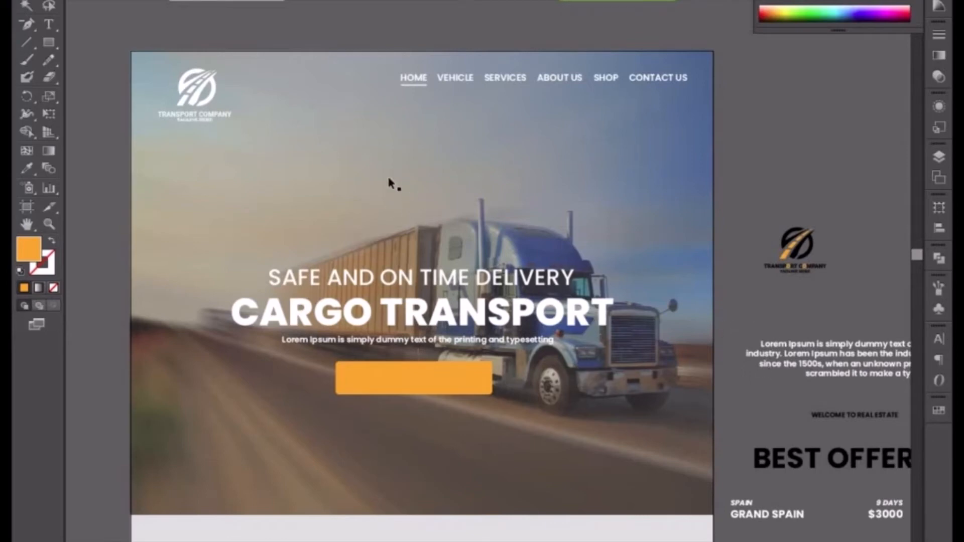
- Place a copy of the "WELCOME TO REAL ESTATE" heading below the hero's orange button and select all of its text
left_click(803, 459)
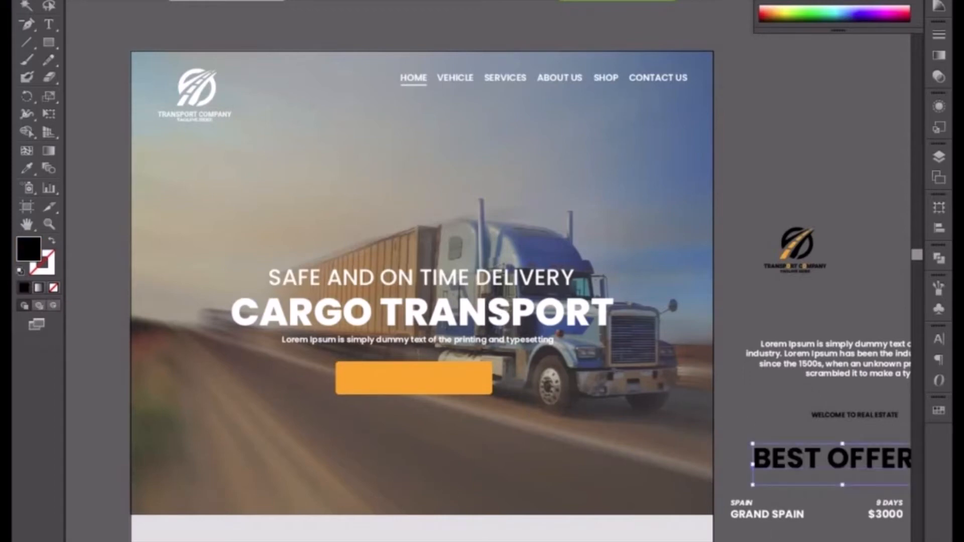
left_click_drag(421, 541, 420, 439)
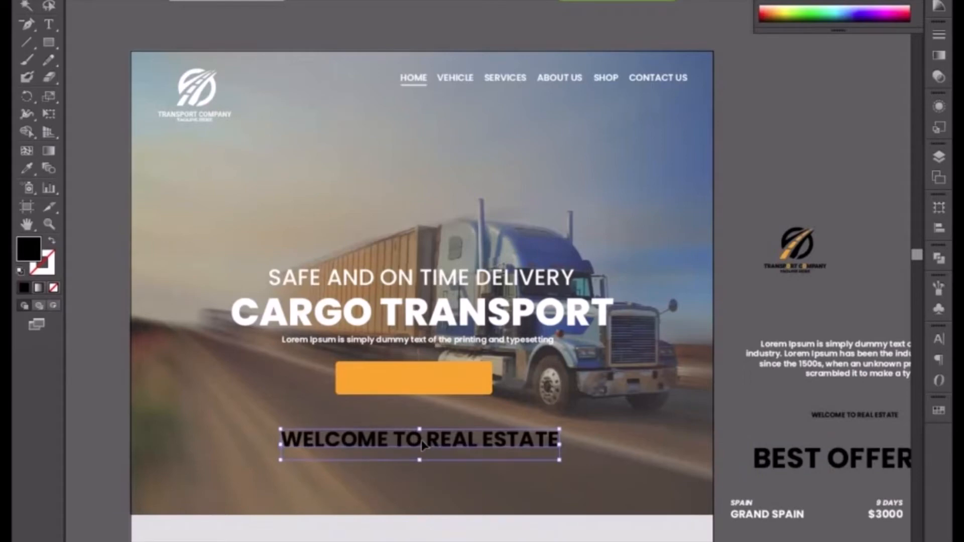
double_click(421, 440)
key("ctrl+a")
type("☒☒")
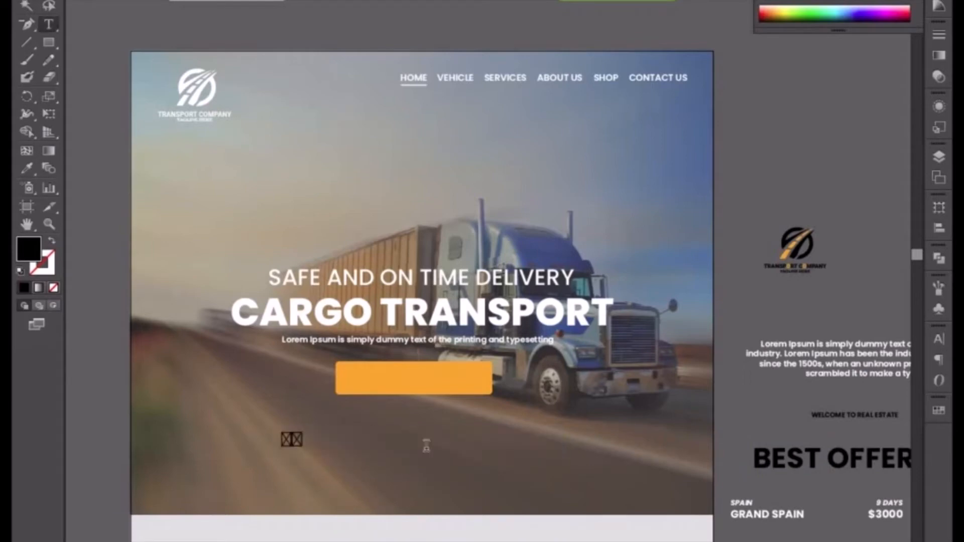
key("ctrl+z")
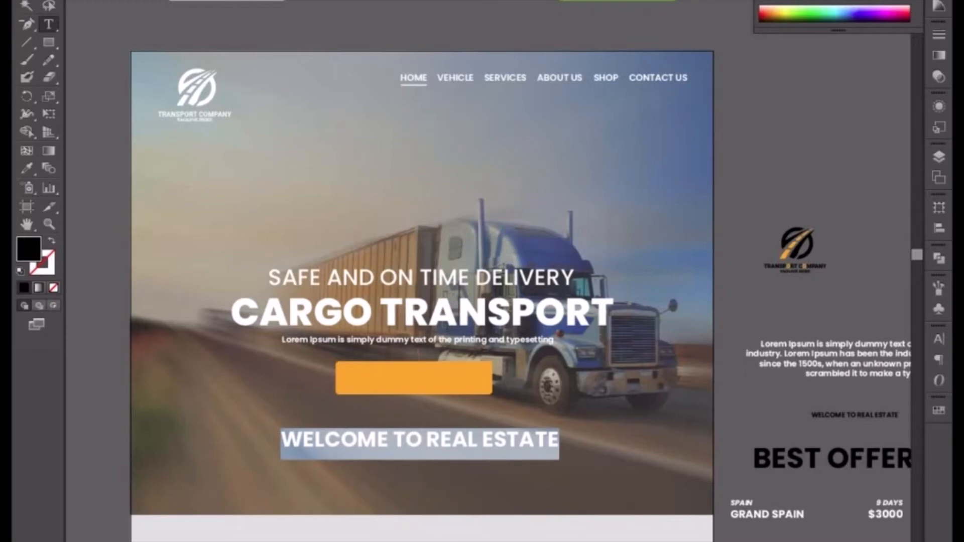
- Switch the keyboard language to English (United States) and replace the copied heading's text with "CLICK HERE"
left_click(849, 541)
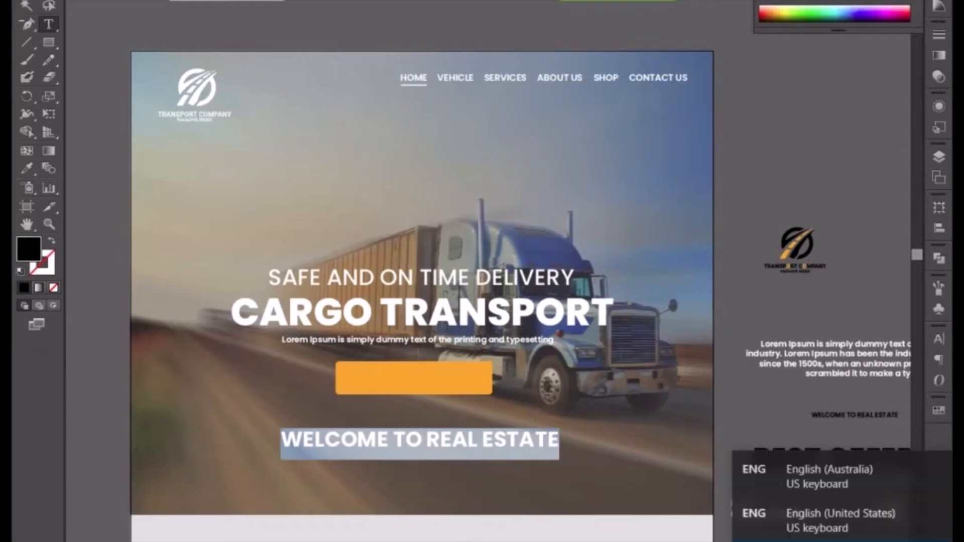
left_click(813, 520)
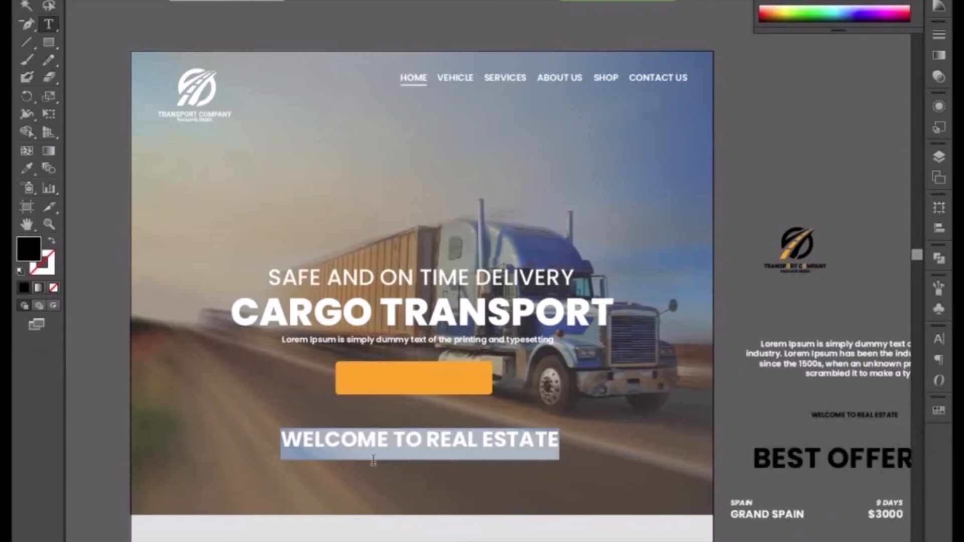
type("CLICK")
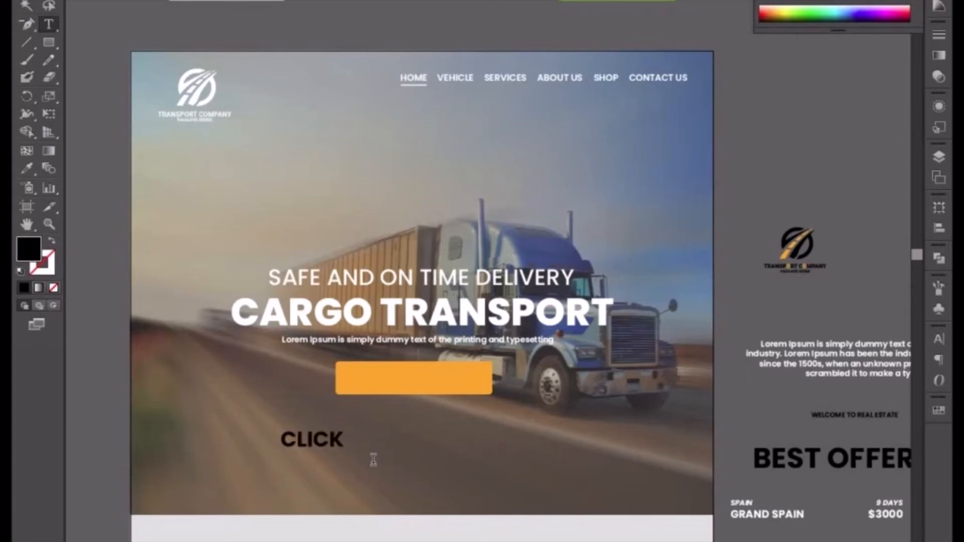
type(" HERE")
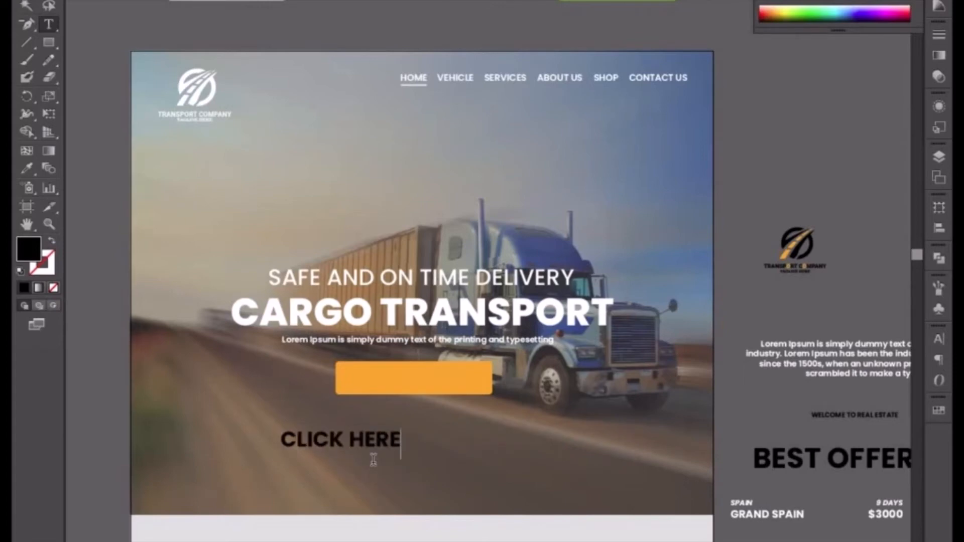
key("Escape")
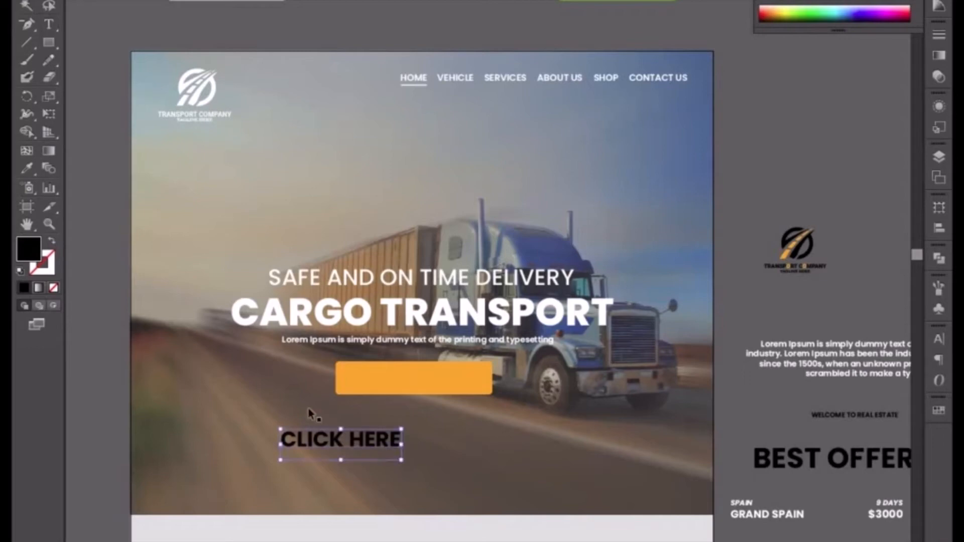
- Move the "CLICK HERE" text onto the orange button and bring it in front of the rectangle
left_click_drag(332, 446, 397, 387)
right_click(396, 381)
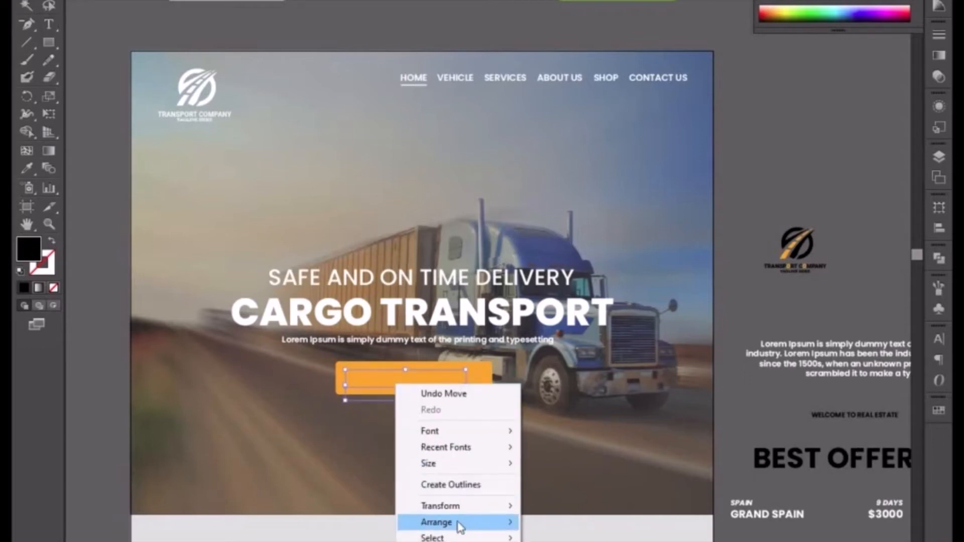
mouse_move(458, 520)
left_click(548, 523)
- Scale the "CLICK HERE" text down, centre it on the orange button and recolour it white
key("ctrl+plus")
key("ctrl+plus")
key("ctrl+plus")
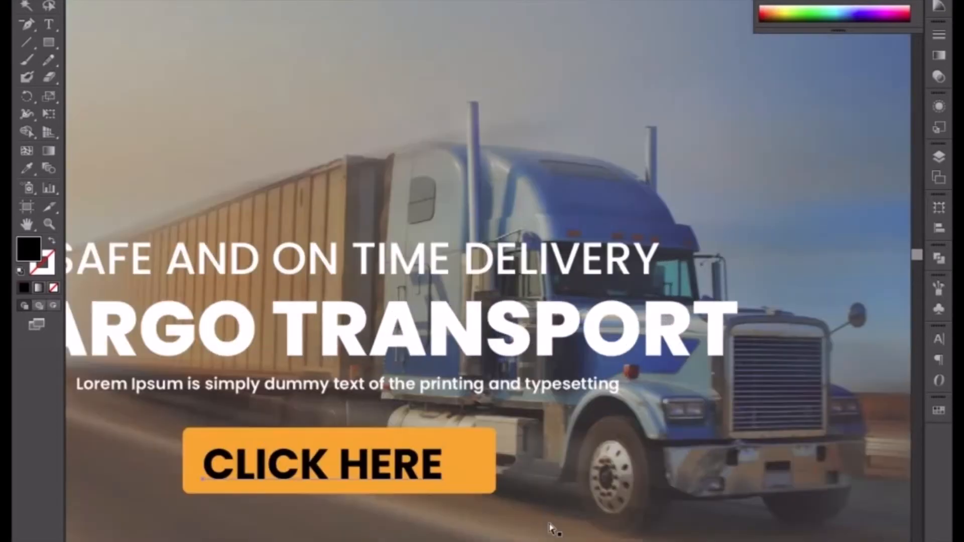
left_click_drag(309, 453, 506, 284)
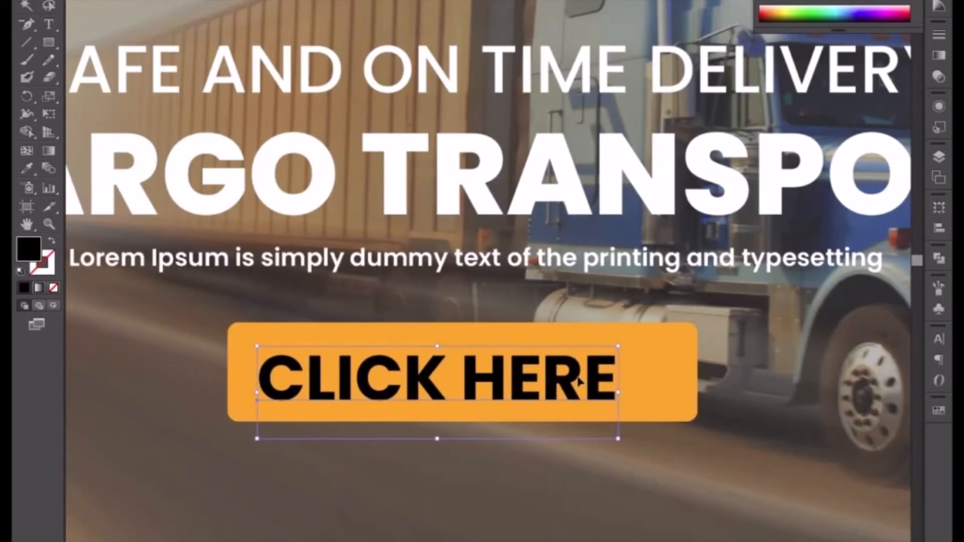
left_click_drag(552, 395, 581, 385)
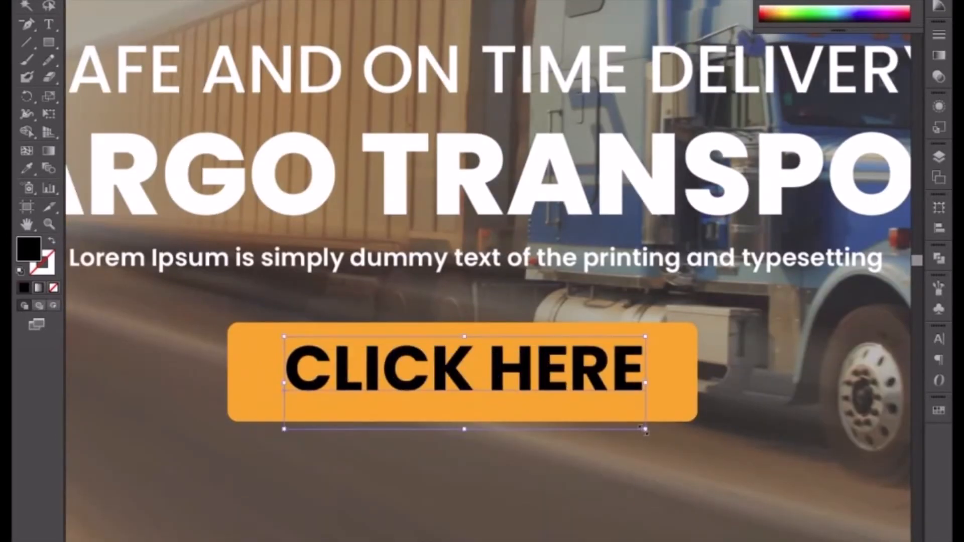
left_click_drag(644, 425, 629, 416)
left_click_drag(519, 371, 507, 370)
left_click(783, 1)
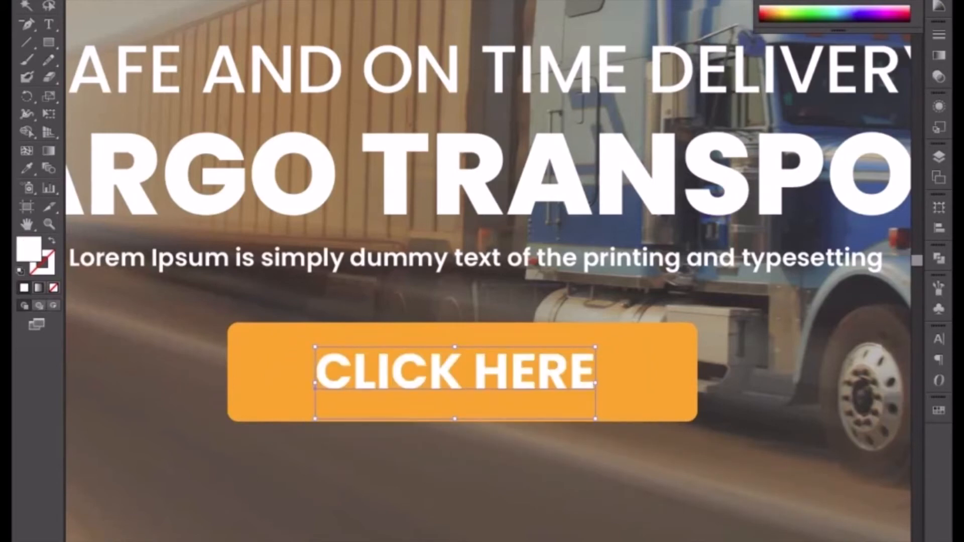
left_click(485, 305)
key("ctrl+minus")
key("ctrl+minus")
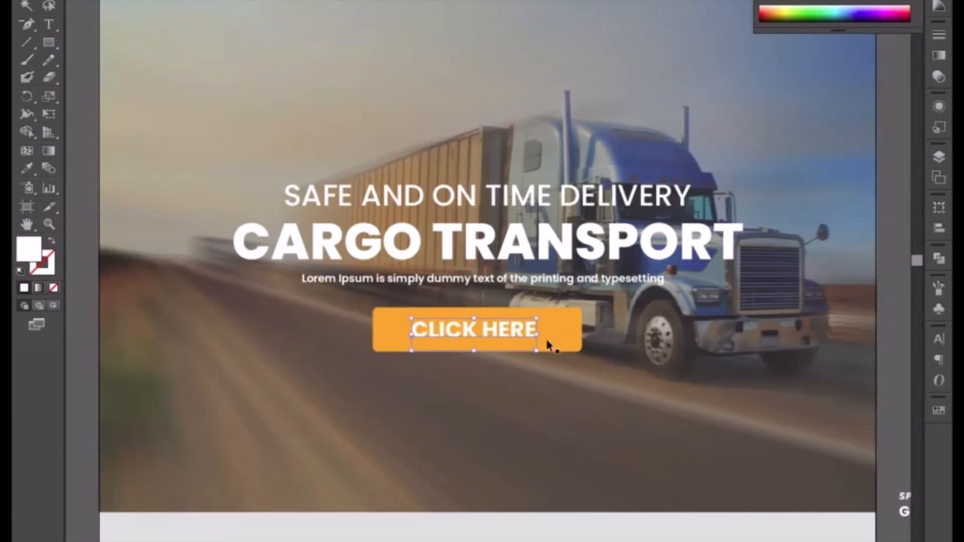
left_click(541, 355)
- Move the "WELCOME TO REAL ESTATE" heading and its Lorem Ipsum line off the artboard to the left
key("ctrl+minus")
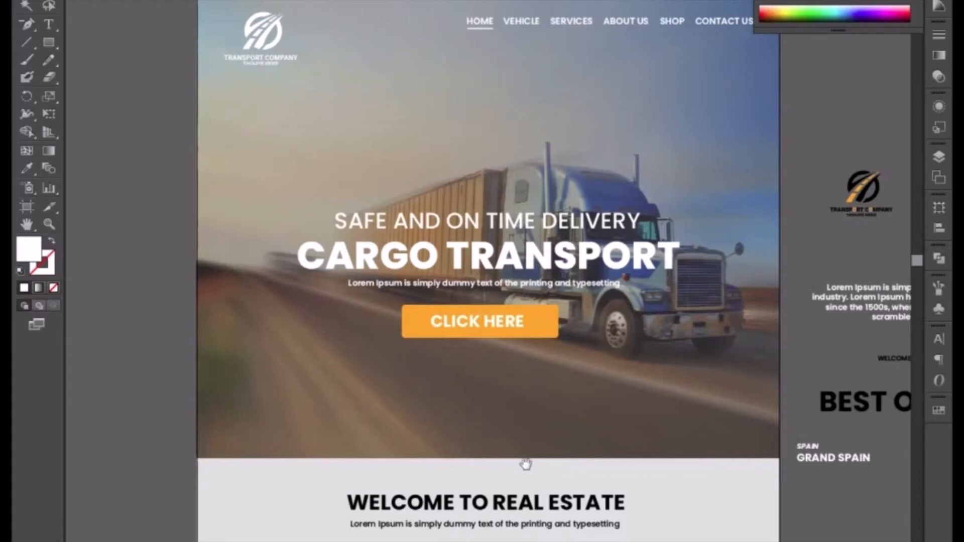
scroll(525, 463, "down", 5)
left_click(522, 344)
left_click(525, 318, "shift")
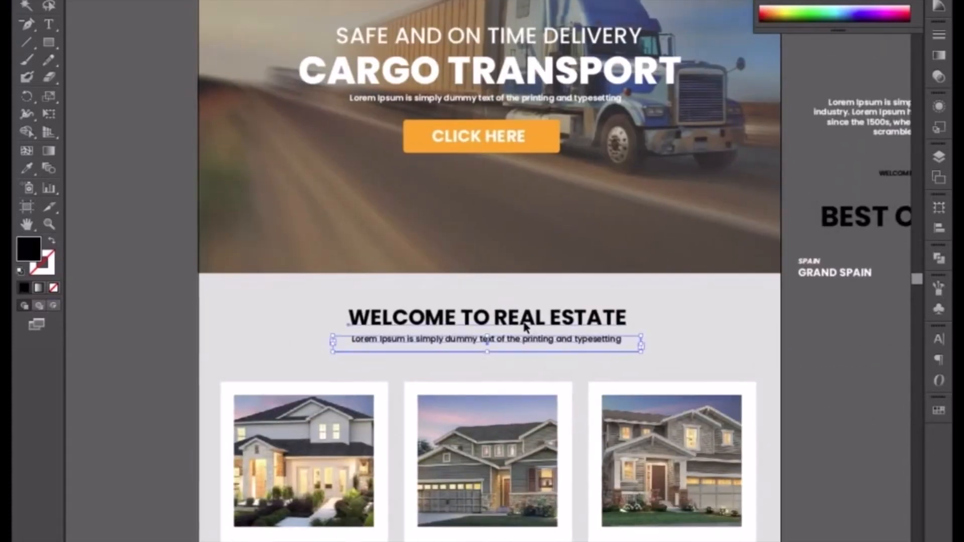
left_click_drag(525, 319, 225, 263)
- Nudge the three cards RENTING, BUYING and SELLING up together into the space freed by the removed heading
left_click_drag(663, 290, 410, 265)
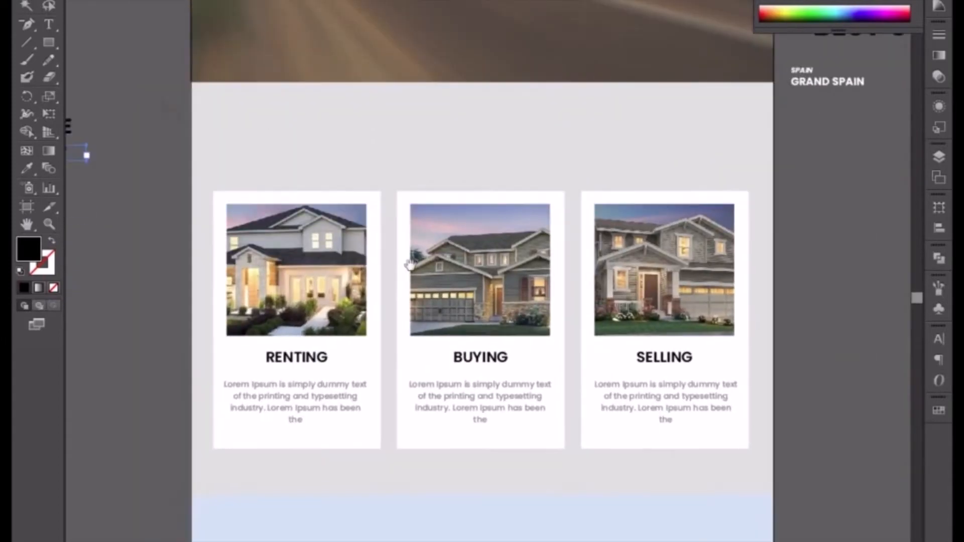
left_click_drag(161, 177, 760, 465)
left_click(628, 481, "shift")
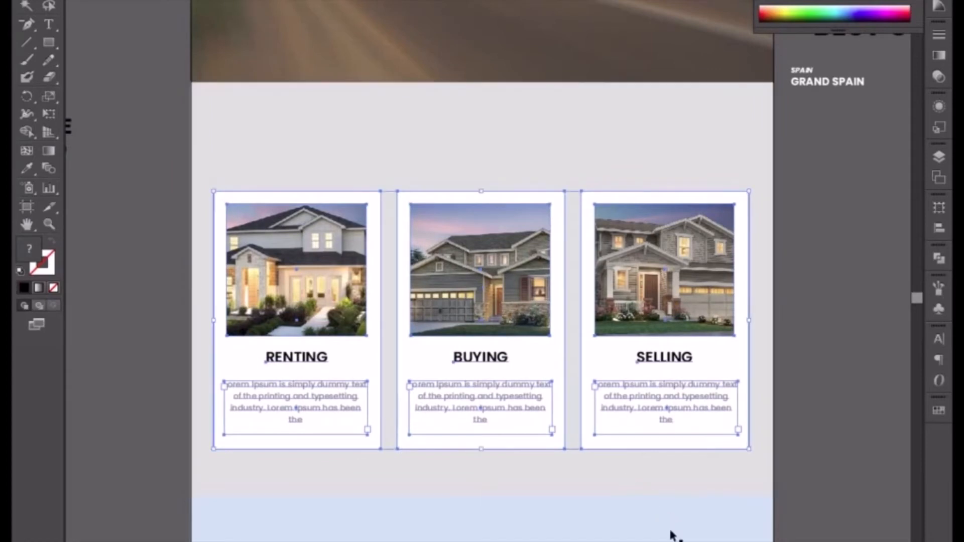
key("Up")
key("Up")
key("Up")
key("Up")
key("Up")
key("Up")
key("Up")
key("Up")
key("Up")
key("Up")
key("Up")
key("Up")
key("Up")
key("Up")
key("Up")
key("Up")
key("Up")
key("Up")
key("Up")
key("Up")
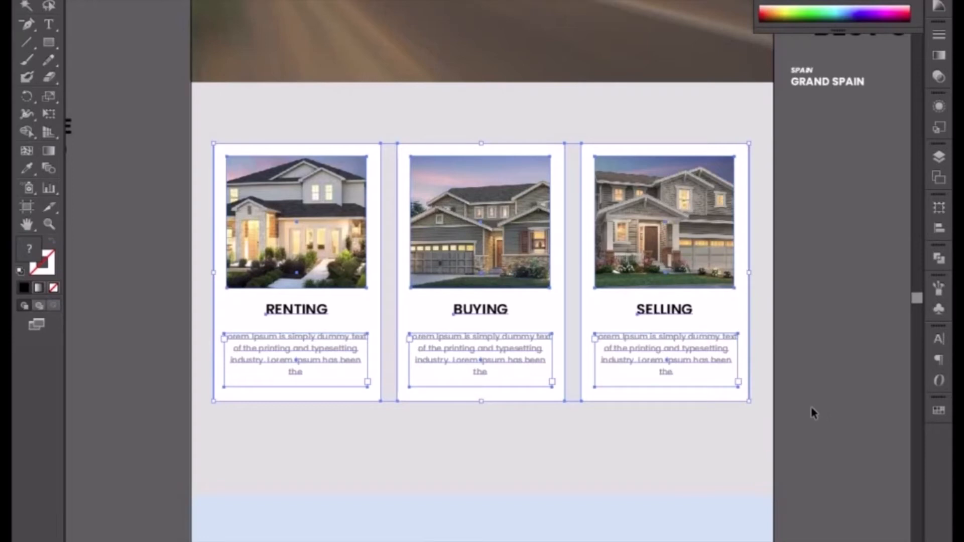
left_click(791, 396)
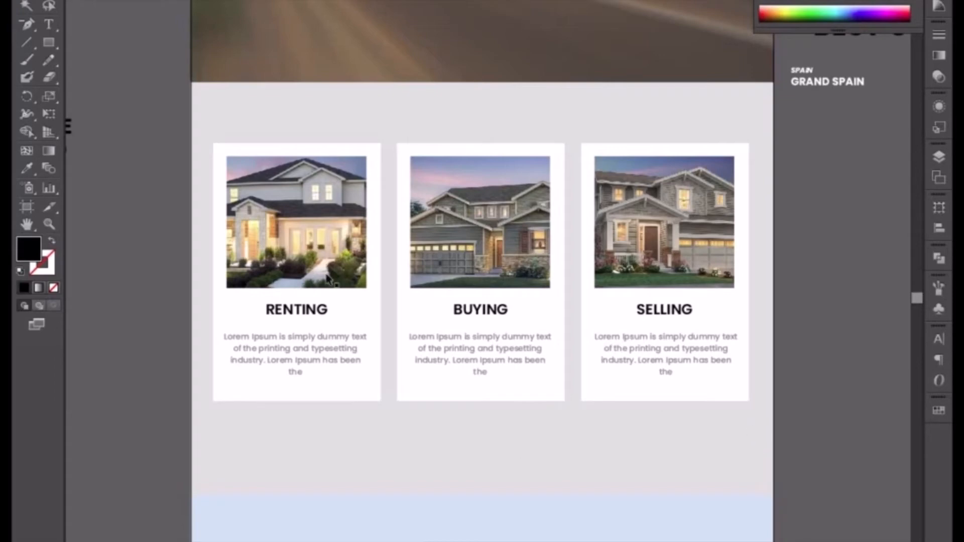
- Enlarge the three house photos together proportionally until they reach the outer edges of the first and last cards
left_click(314, 251)
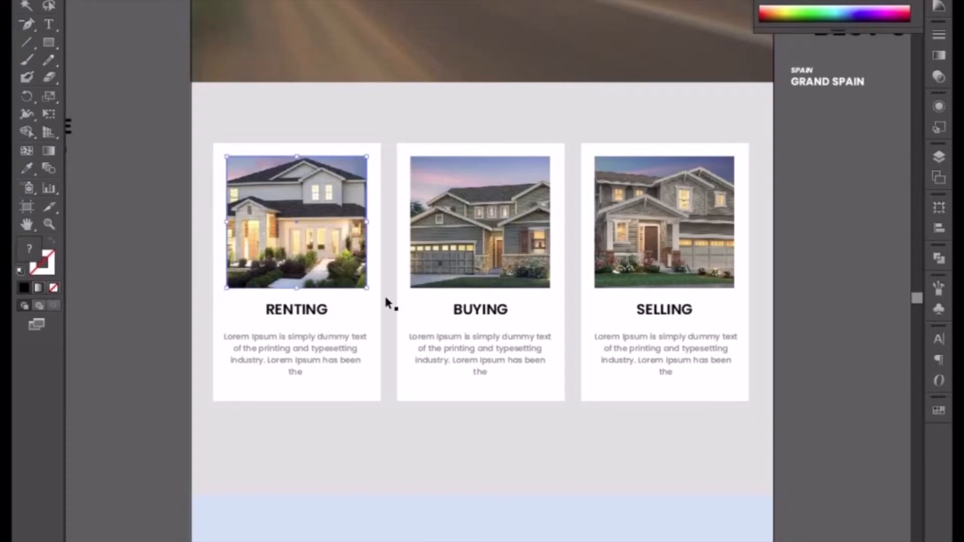
left_click(444, 227, "shift")
left_click(582, 206, "shift")
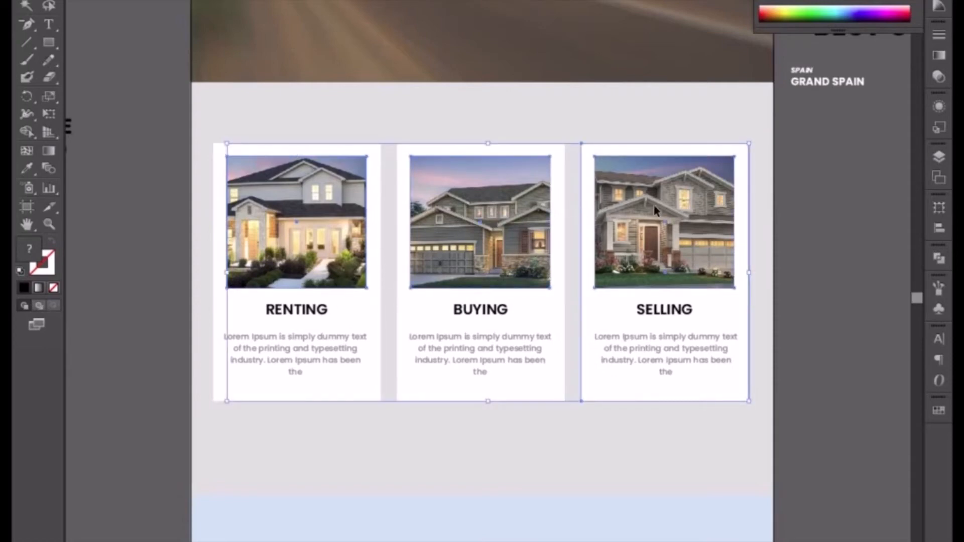
left_click(597, 185, "shift")
left_click(582, 176, "shift")
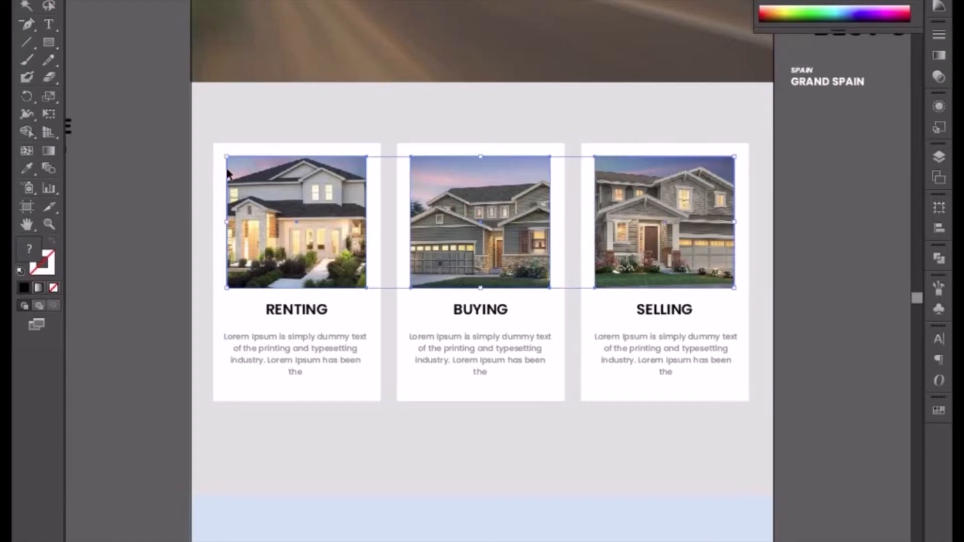
left_click_drag(226, 157, 212, 145)
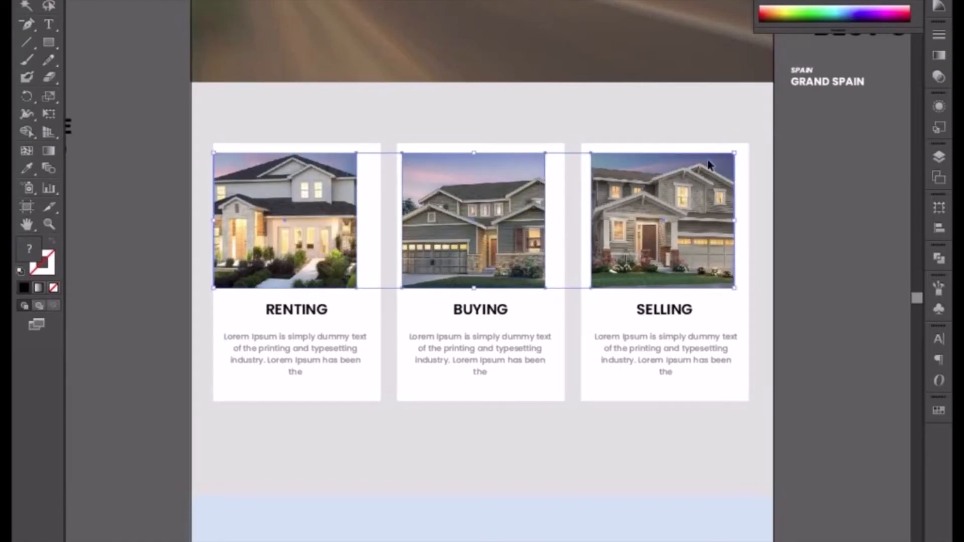
left_click_drag(738, 149, 749, 145)
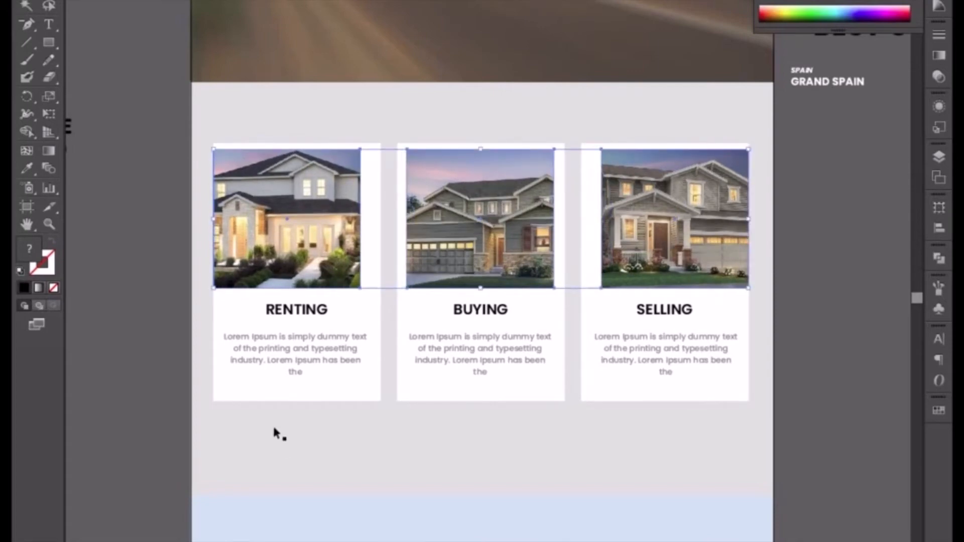
- Delete the three white card backgrounds and the light grey section background behind them
left_click(319, 374)
left_click(375, 388)
left_click(430, 395, "shift")
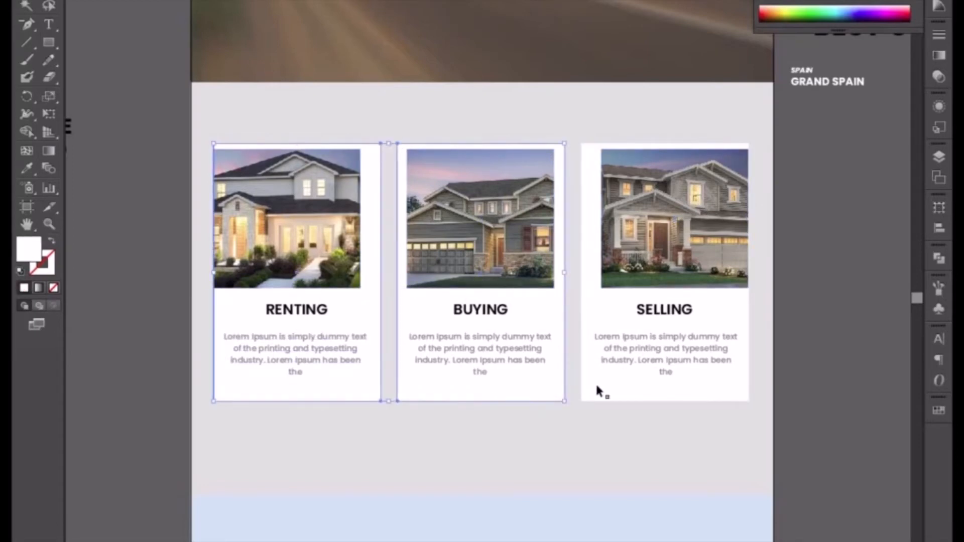
left_click(596, 386, "shift")
left_click(597, 386, "shift")
left_click(591, 396, "shift")
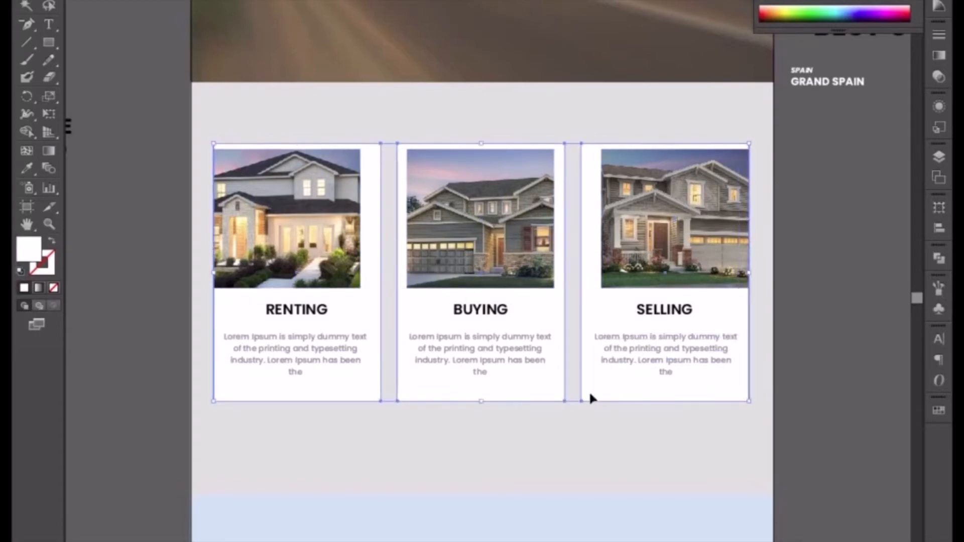
key("Delete")
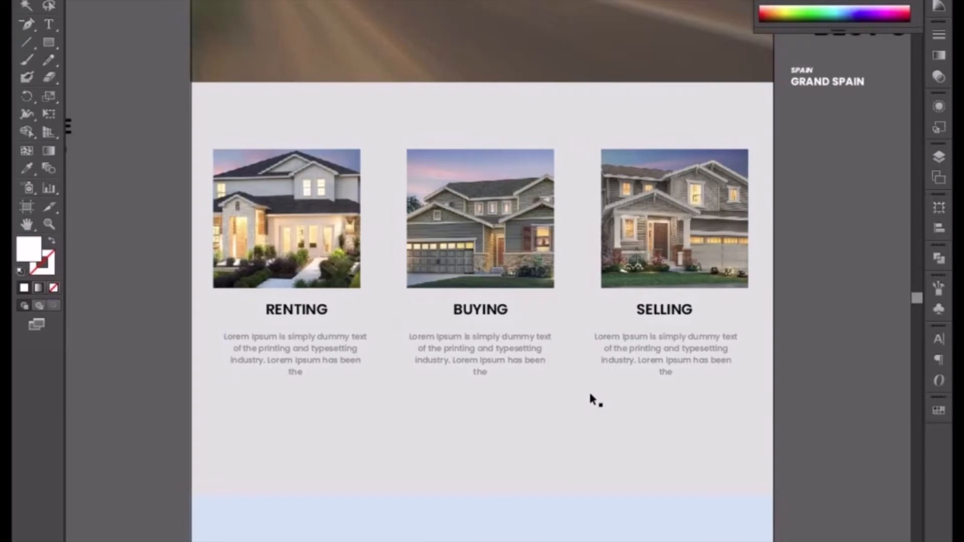
left_click(496, 454)
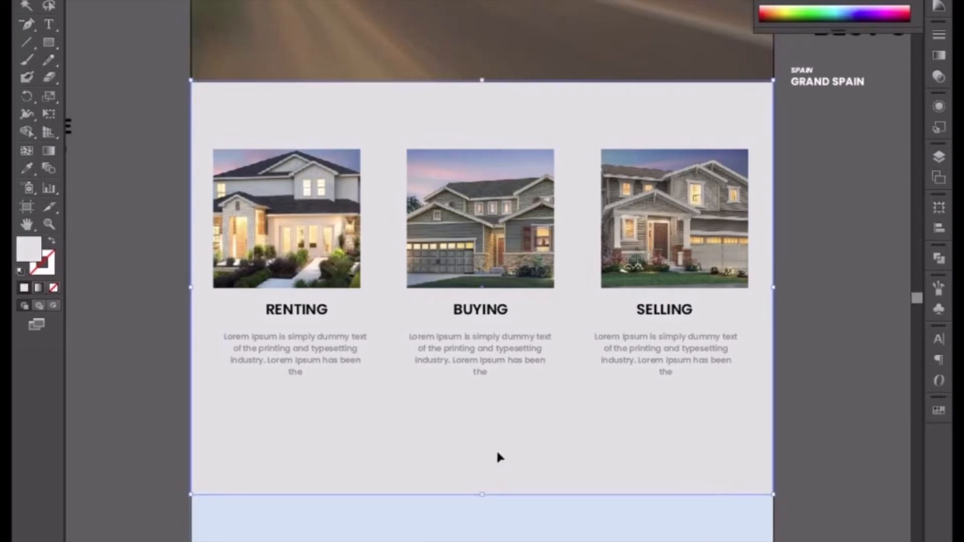
key("Delete")
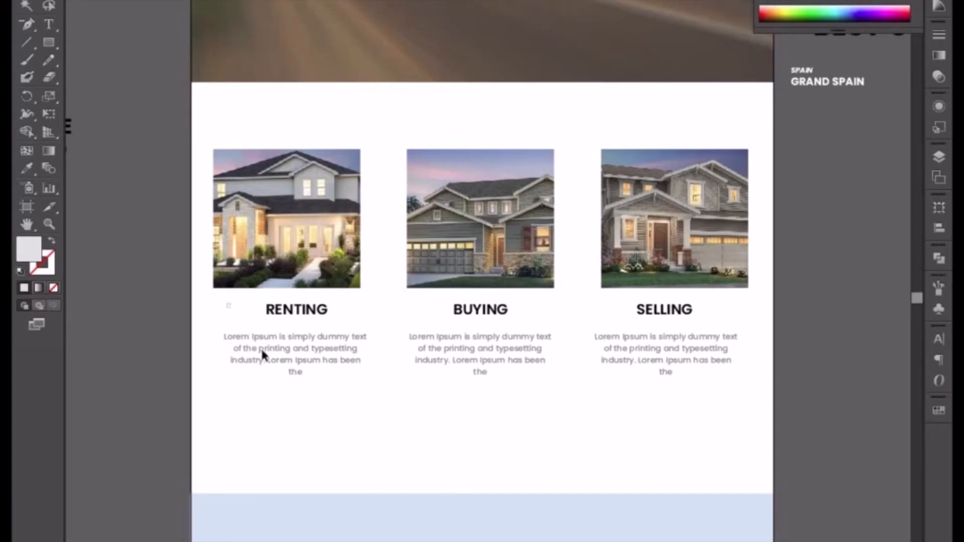
- Left-align the first card's Lorem Ipsum paragraph and move the RENTING heading over to line up with the paragraph's left edge
left_click_drag(227, 303, 307, 384)
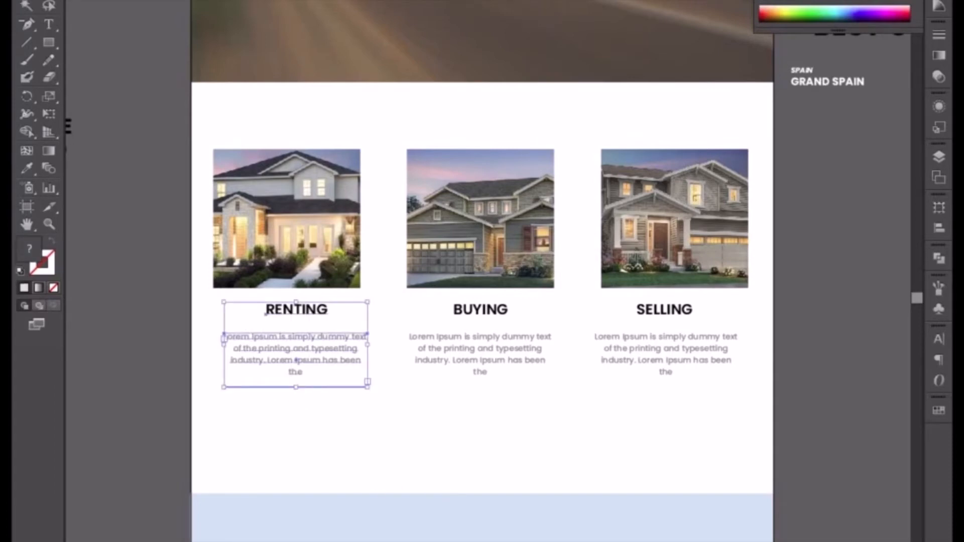
key("ctrl+shift+l")
left_click(323, 435)
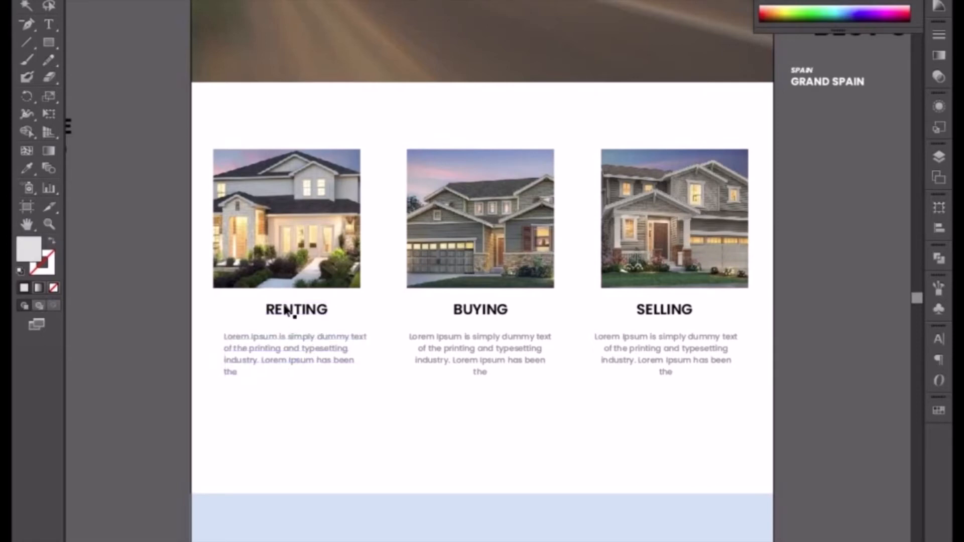
left_click_drag(285, 308, 253, 310)
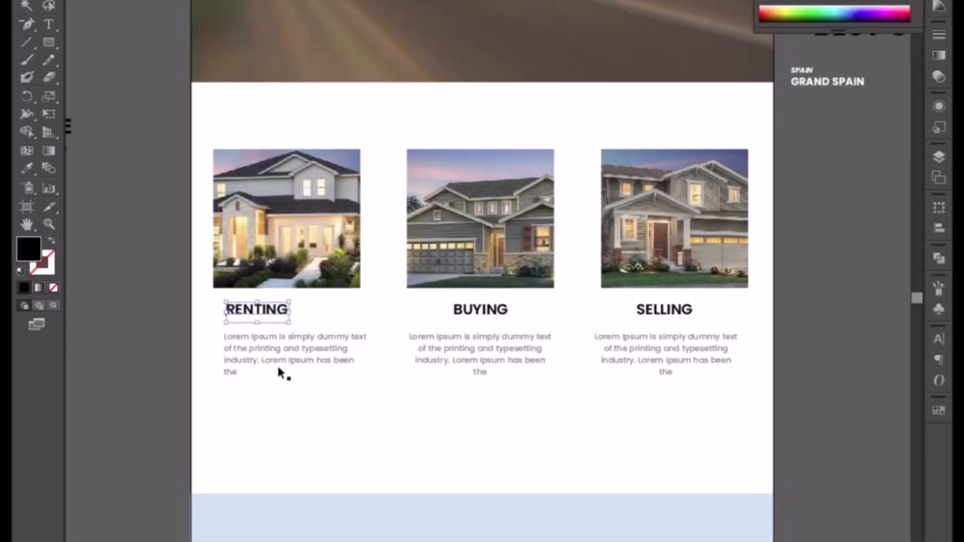
- Shift the RENTING heading and its paragraph left until both line up with the left edge of the first house photo
left_click(299, 361, "shift")
left_click_drag(299, 362, 286, 360)
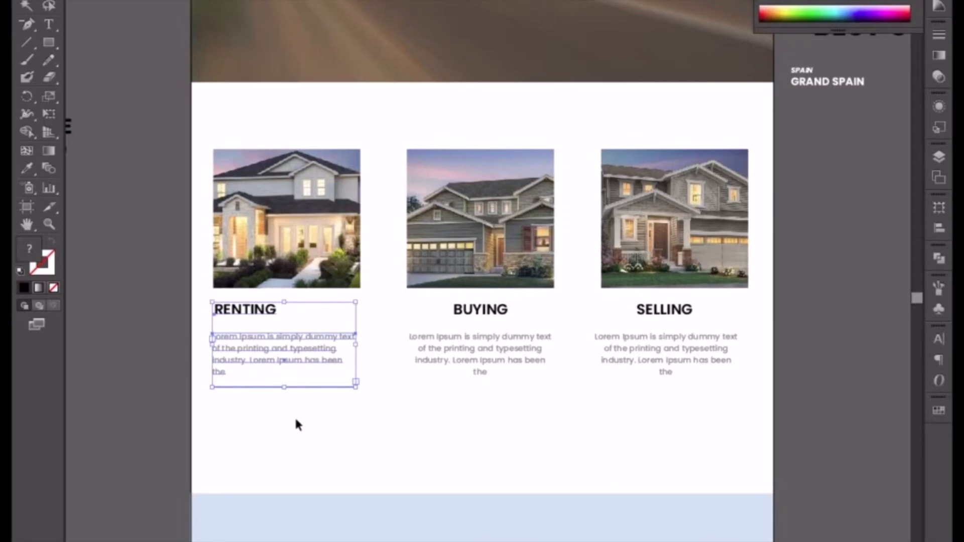
left_click(295, 420)
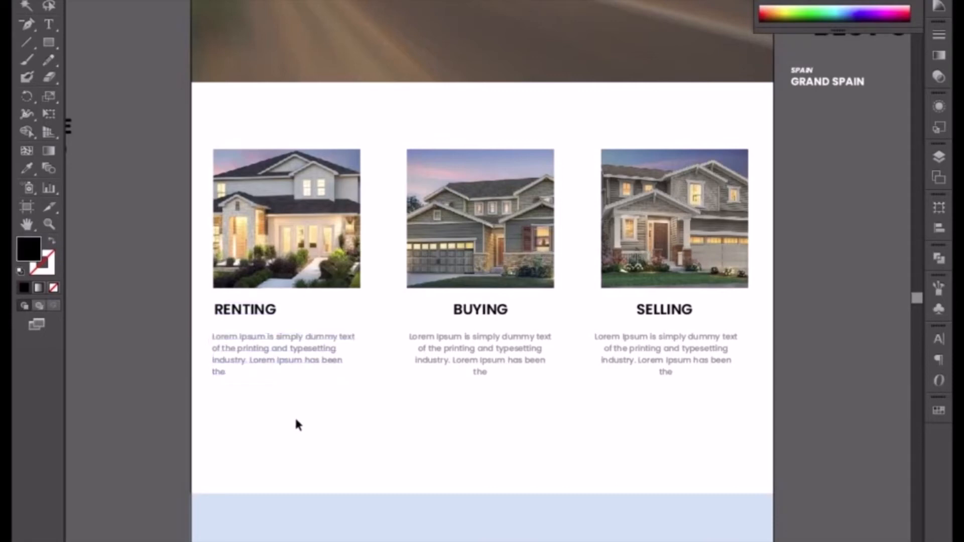
left_click(259, 317)
key("Left")
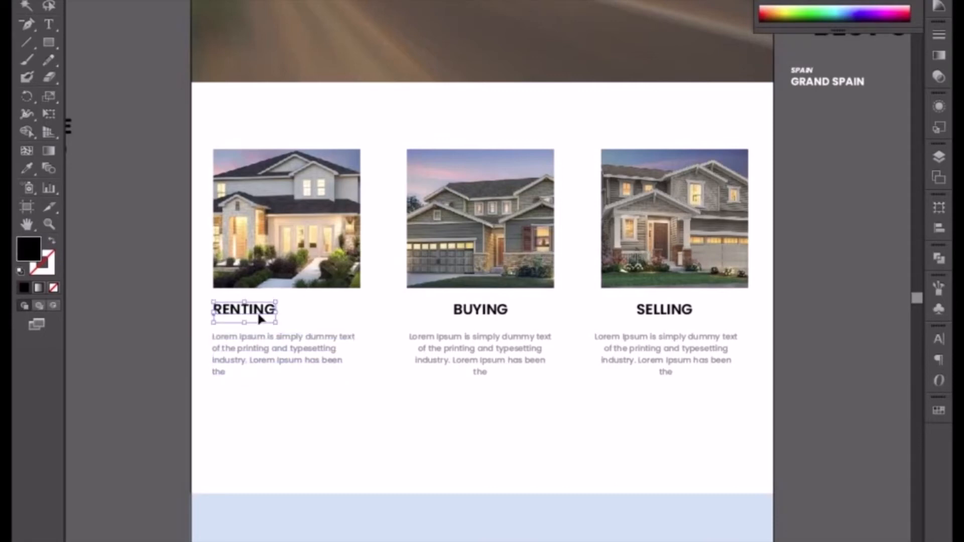
left_click(253, 340)
key("Right")
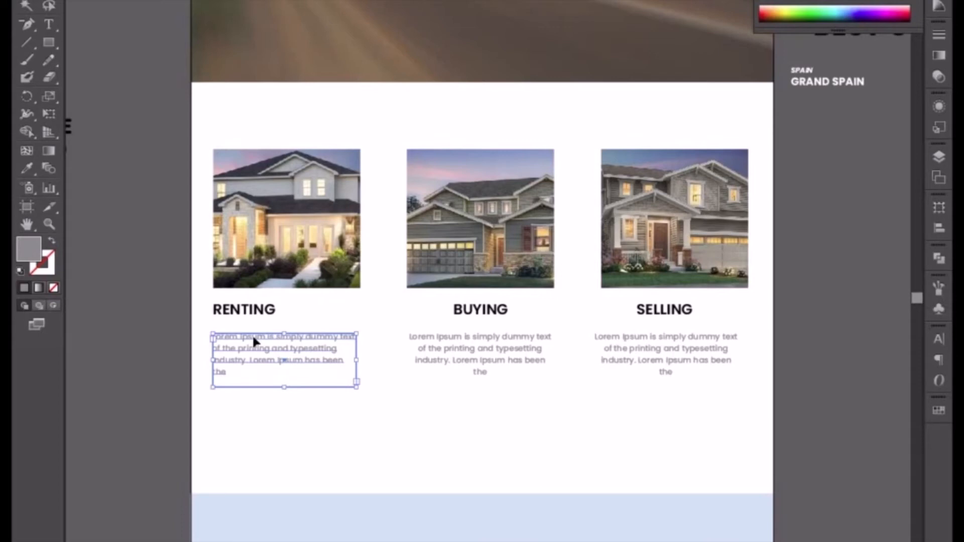
- Replace the RENTING heading text with "QUALITY SERVICES"
left_click(245, 313)
double_click(246, 313)
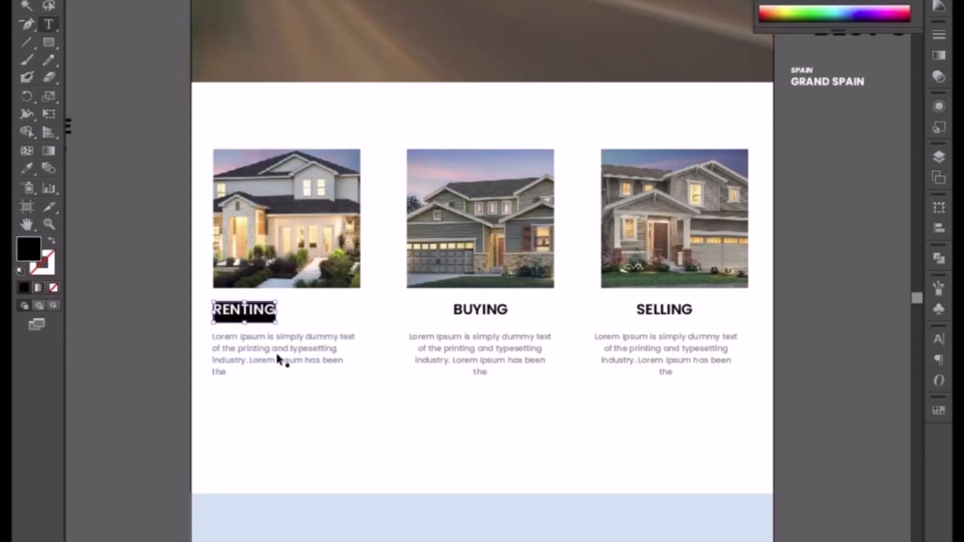
type("QUAK")
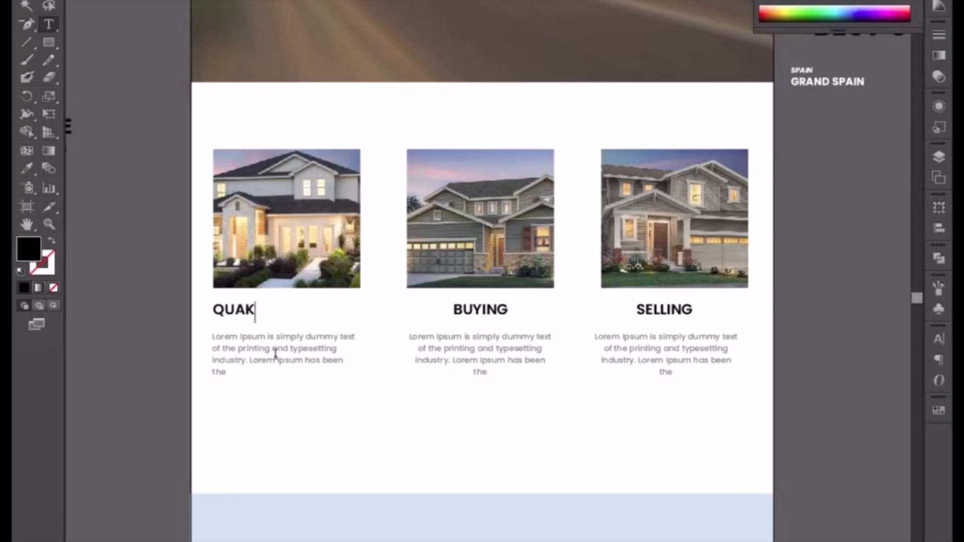
key("BackSpace")
type(";")
key("BackSpace")
type("LITY SERV")
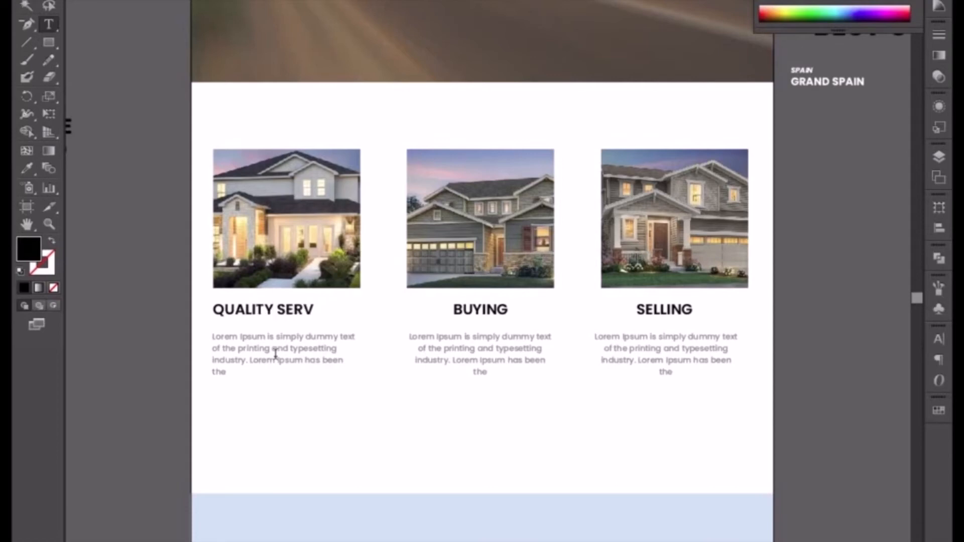
type("ICES")
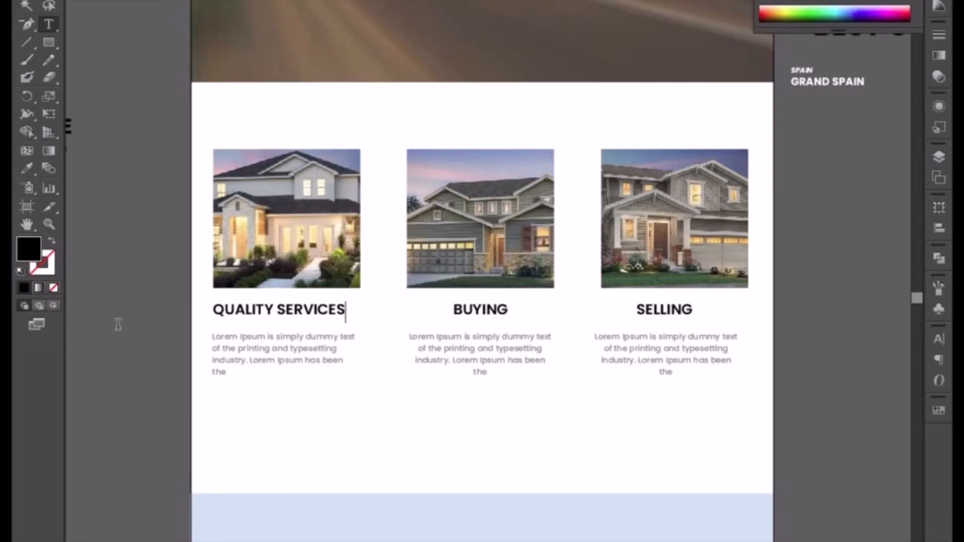
key("Escape")
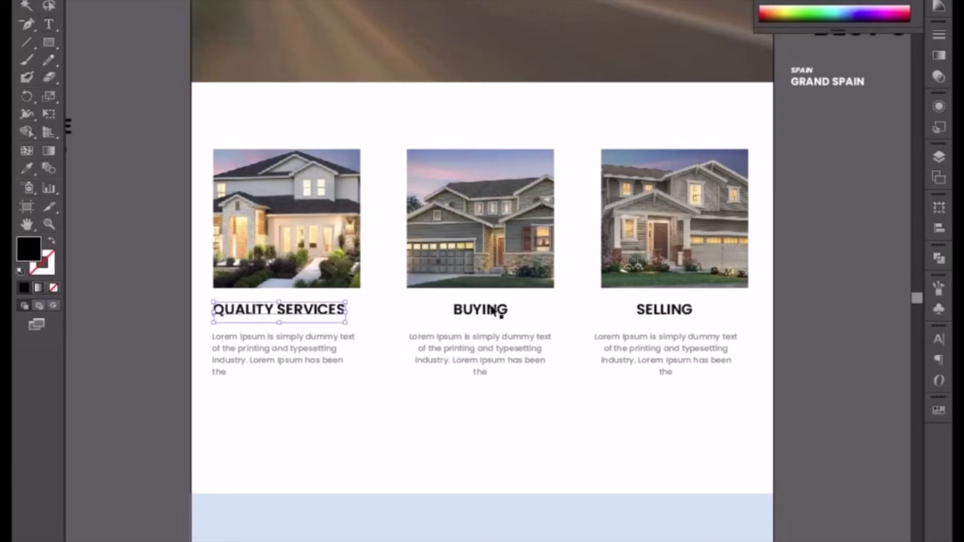
- Left-align the middle card's Lorem Ipsum paragraph and move the BUYING heading over to the paragraph's left edge
left_click(491, 311)
left_click(472, 345, "shift")
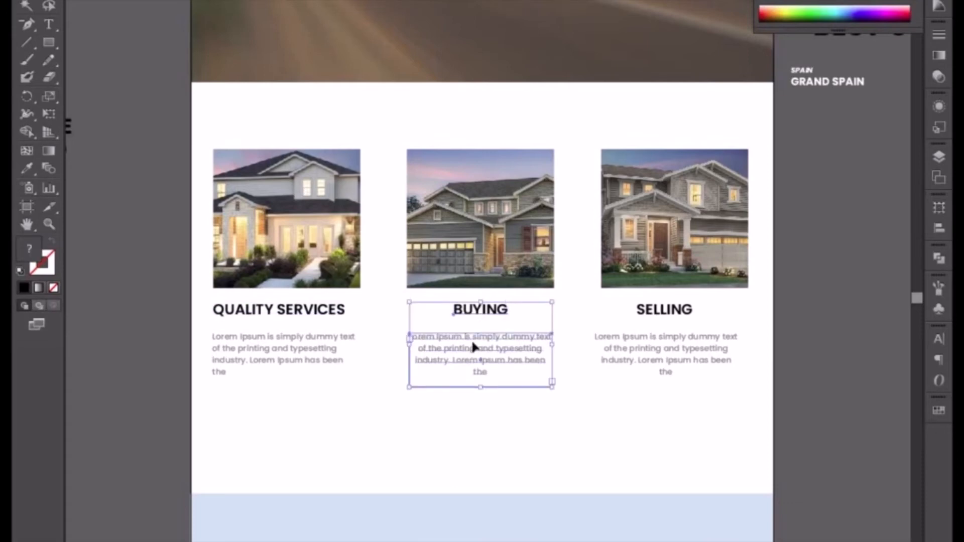
left_click(658, 1)
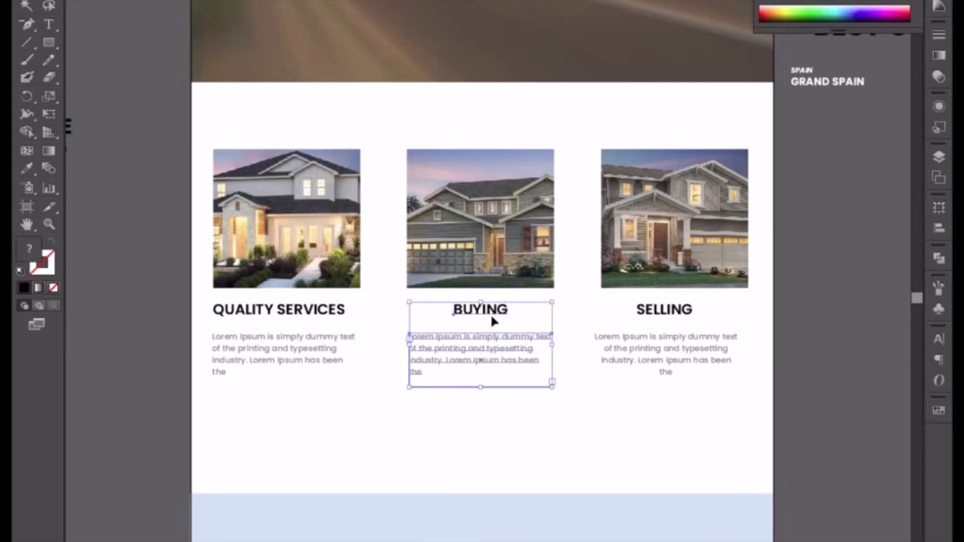
left_click(466, 420)
left_click_drag(477, 316, 439, 317)
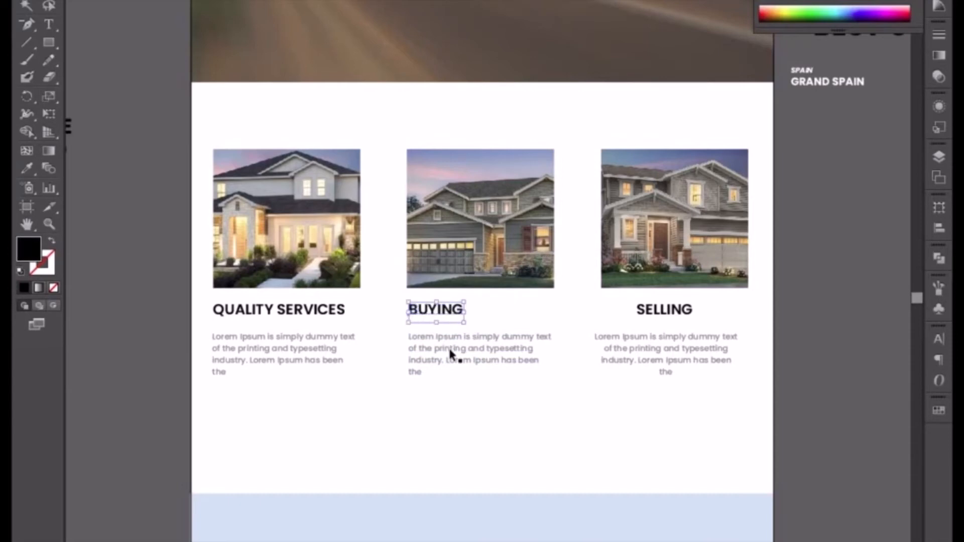
- Nudge the BUYING heading and its paragraph together to the left edge of the middle house photo
left_click(450, 352, "shift")
key("Left")
key("Left")
key("Left")
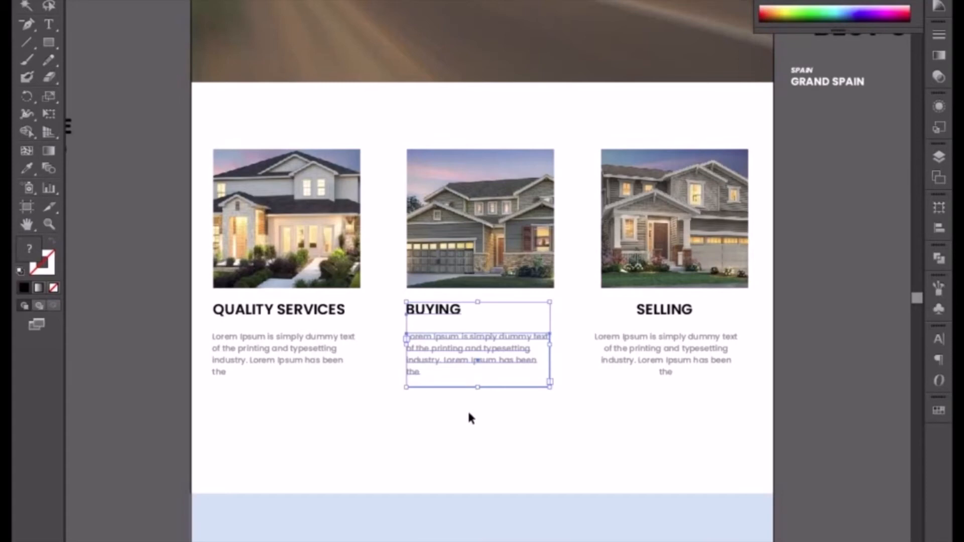
left_click(762, 393)
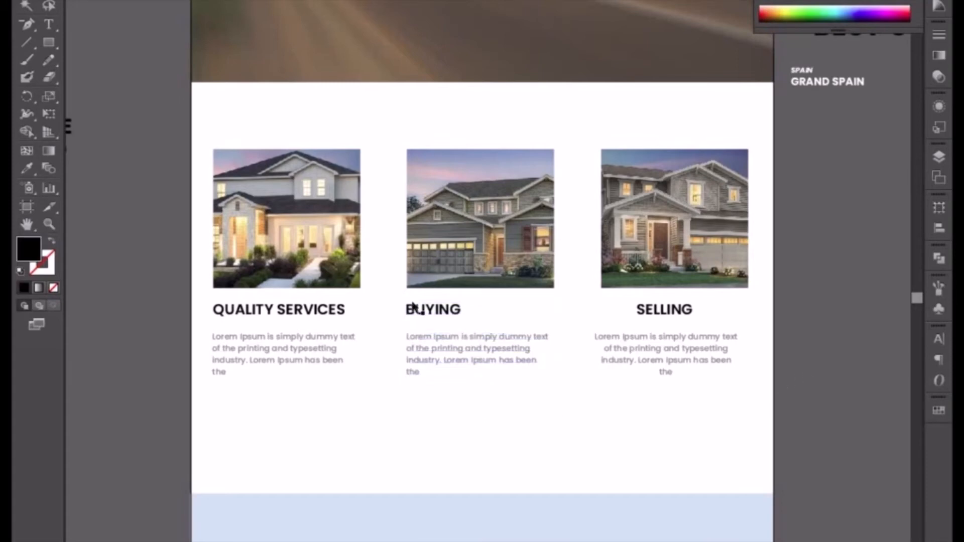
- Replace the BUYING heading text with "DELIVERY TIME"
double_click(426, 311)
key("ctrl+a")
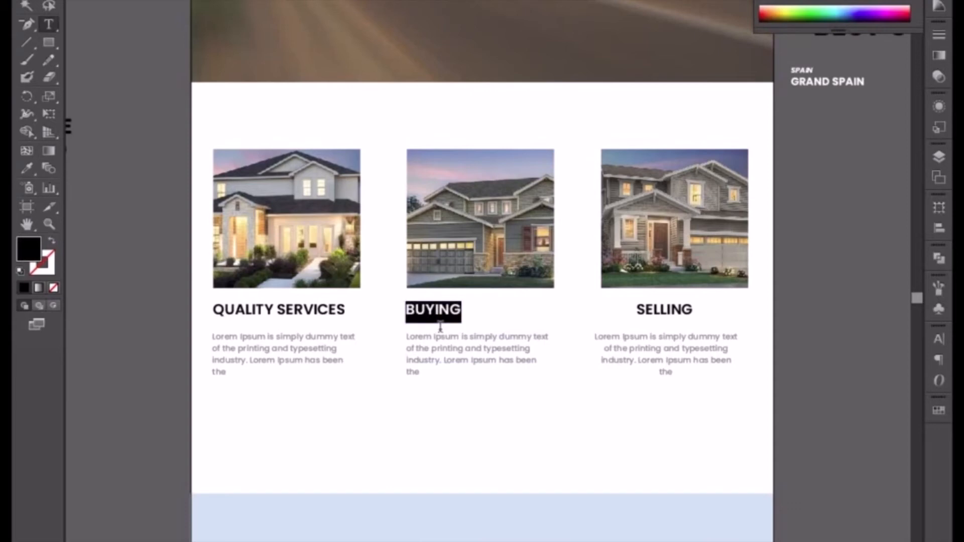
type("DEKI")
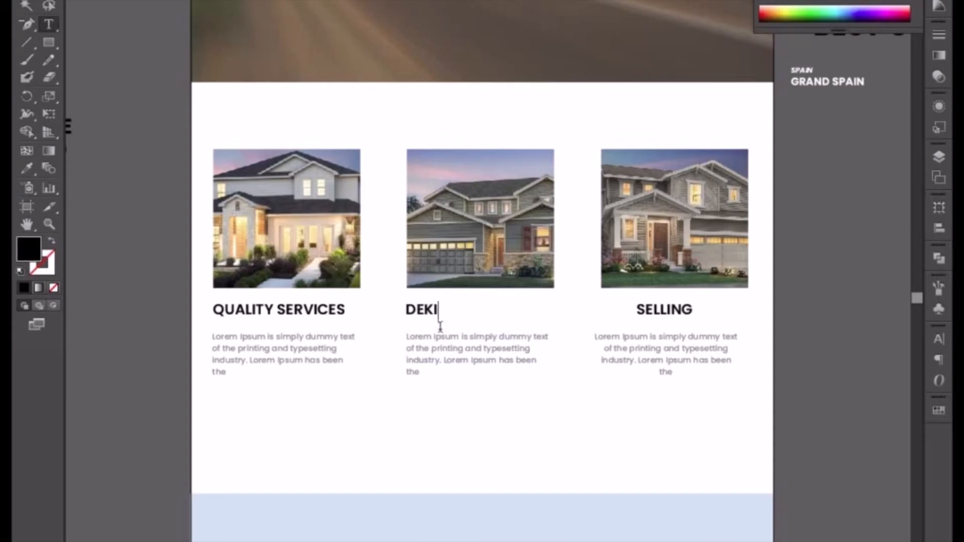
key("BackSpace")
key("BackSpace")
type("LIVERY TIME")
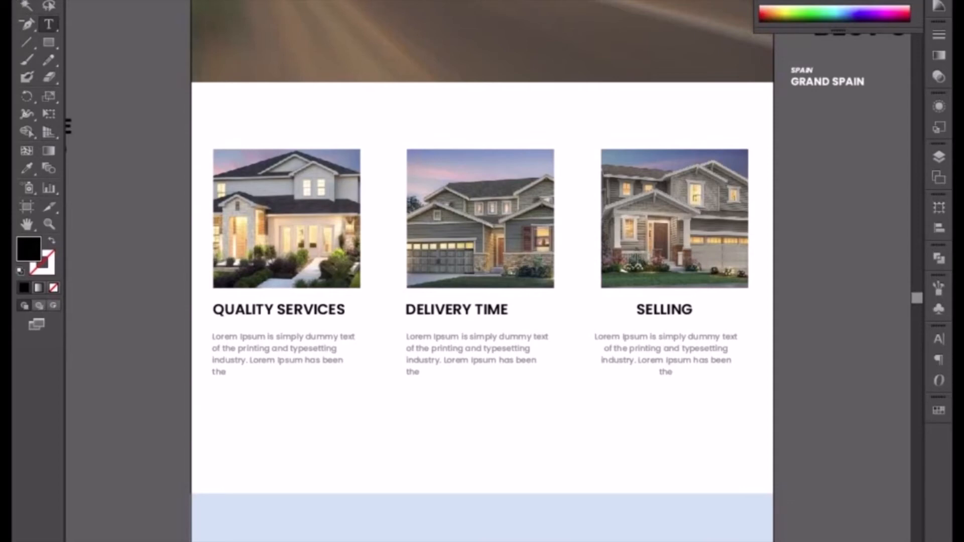
key("Escape")
- Left-align the third card's Lorem Ipsum paragraph and move it right to line up with the left edge of its photo
left_click(677, 312)
left_click(677, 354, "shift")
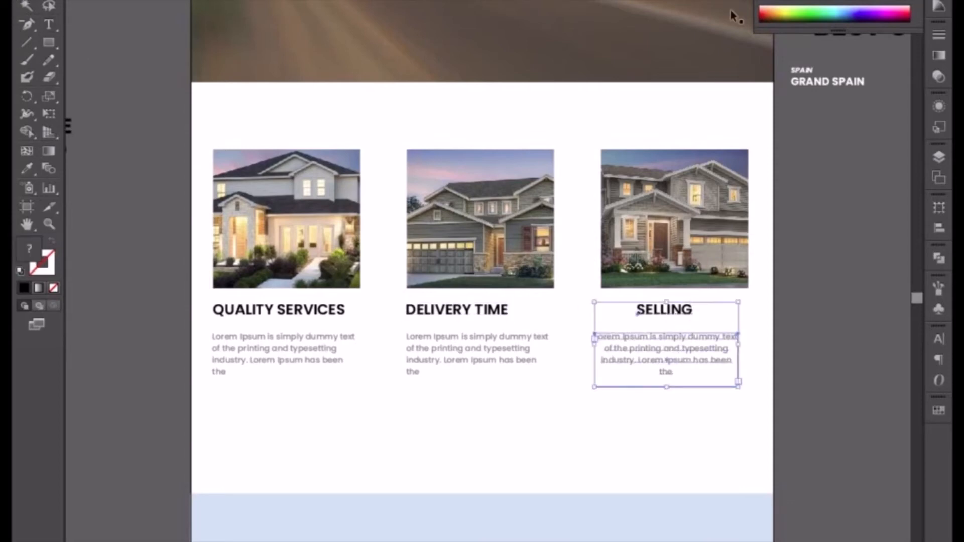
key("ctrl+shift+l")
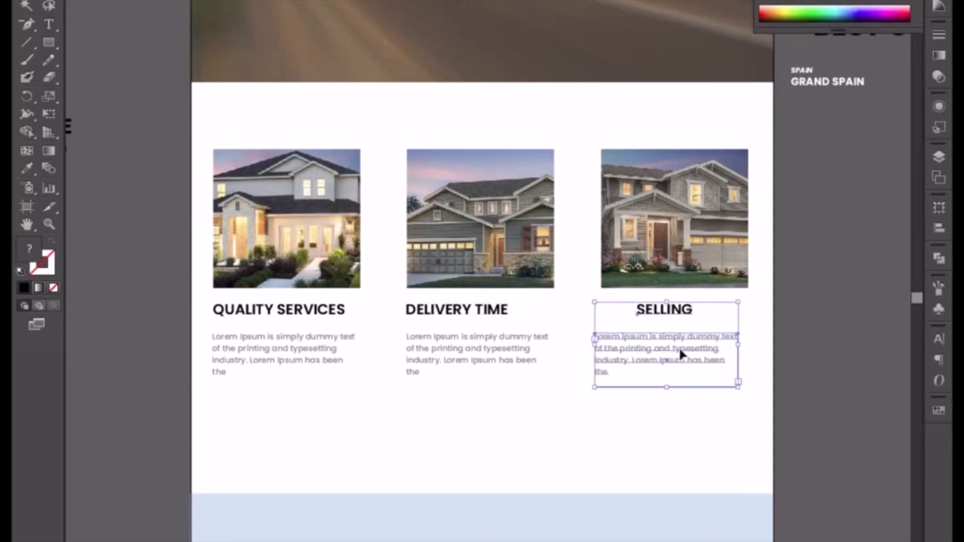
left_click(659, 338)
left_click_drag(609, 346, 616, 349)
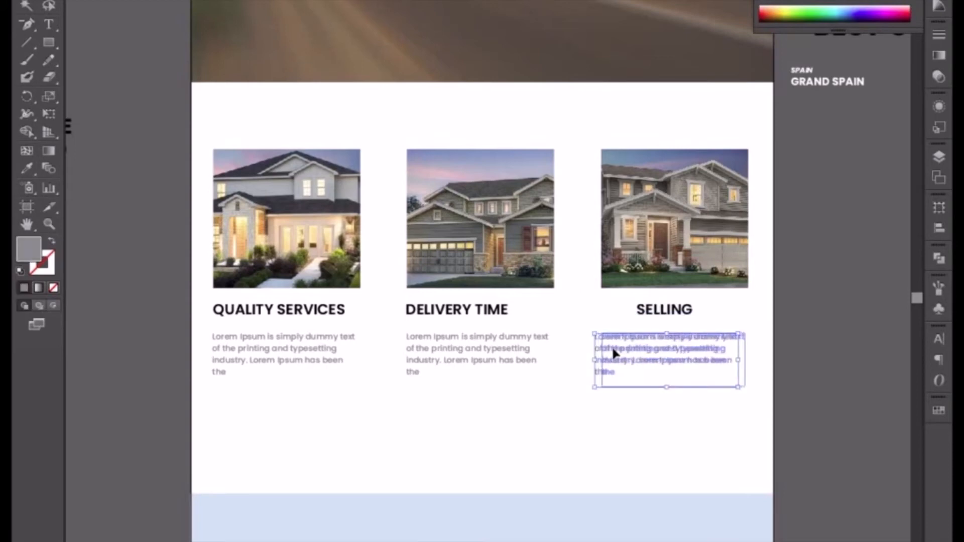
- Move the SELLING heading left above its paragraph and fine-tune the third card's text to the photo's left edge
double_click(657, 310)
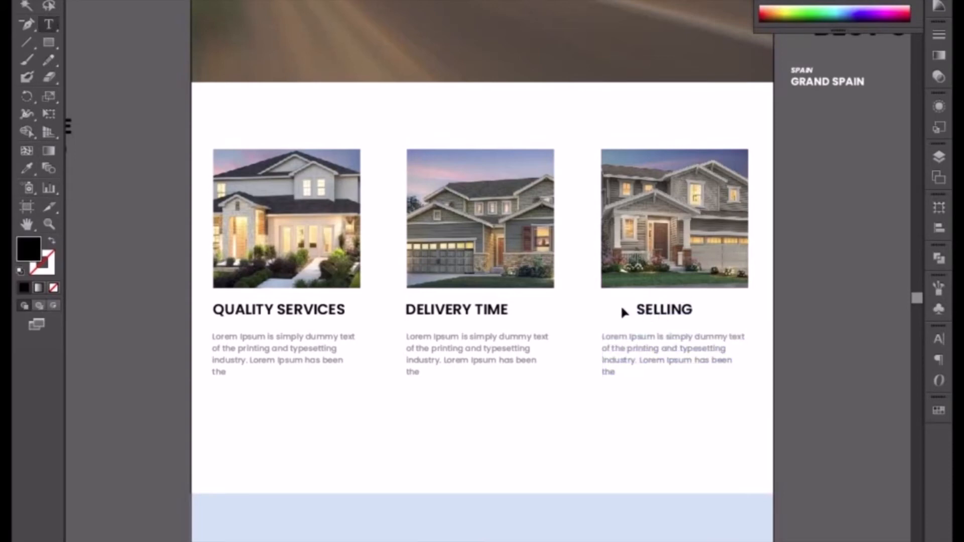
left_click(27, 1)
left_click_drag(654, 312, 620, 316)
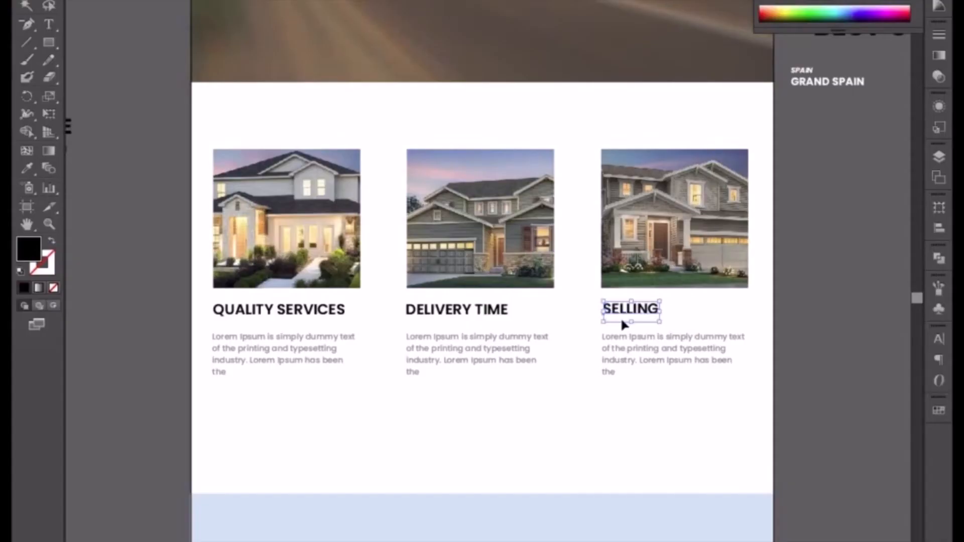
left_click(625, 368)
key("Left")
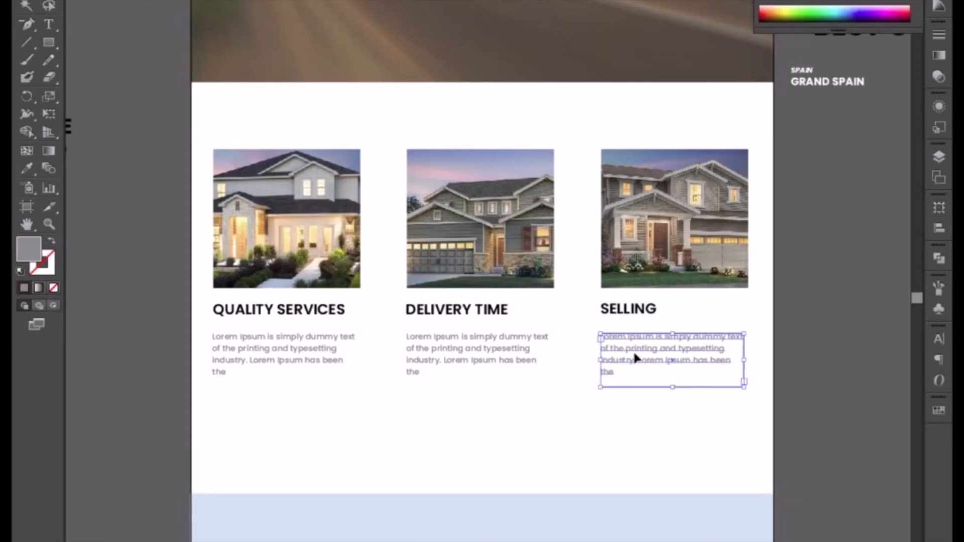
- Replace the SELLING heading text with "CAREFUL HANDLING"
double_click(631, 310)
type("CA")
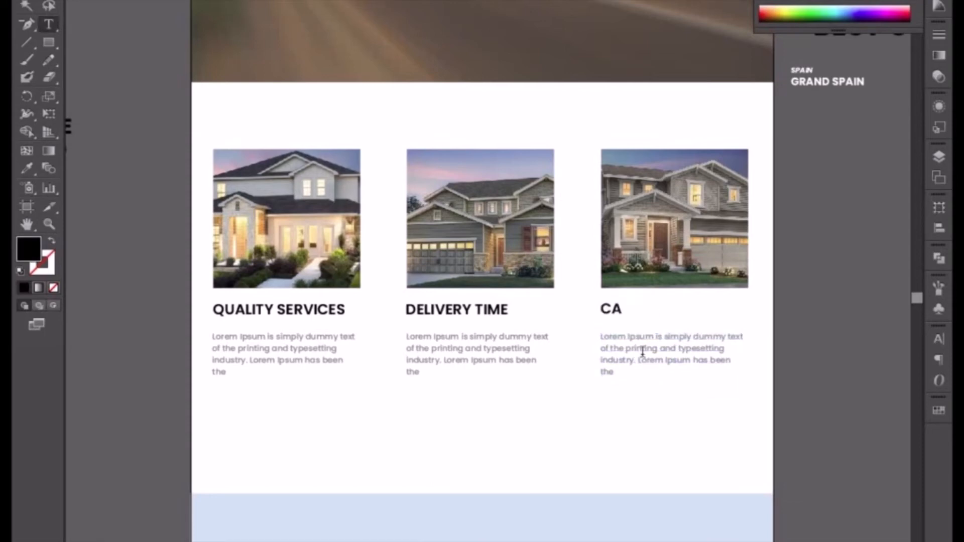
type("REFUL HE")
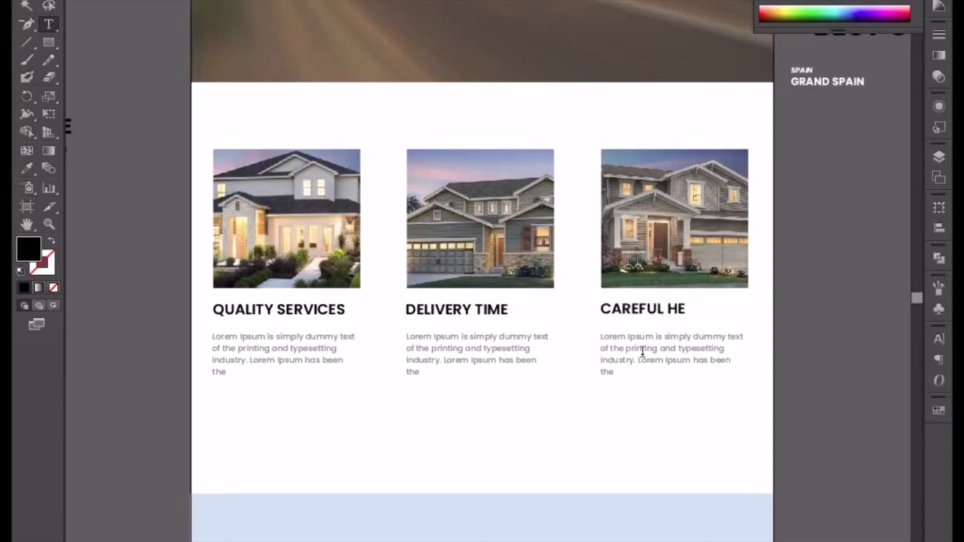
type("ADLING")
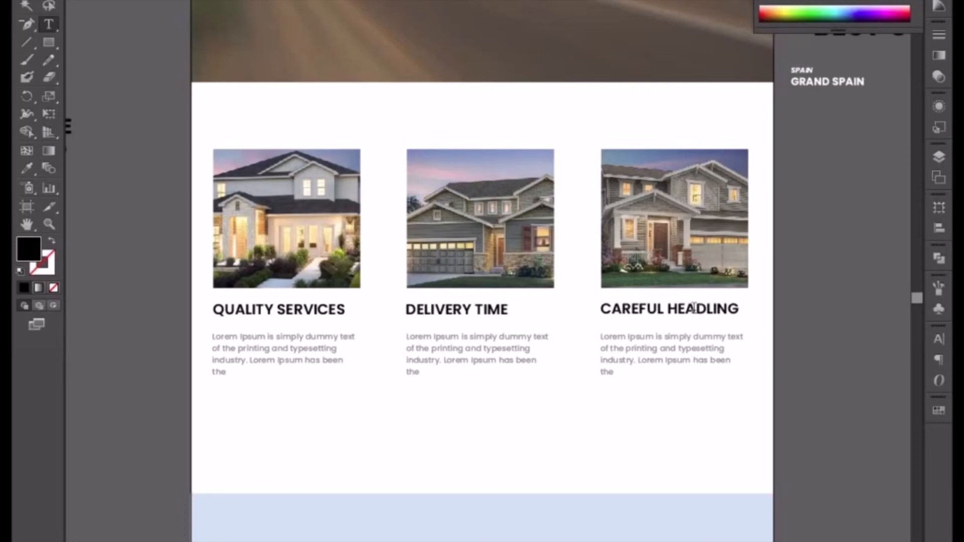
left_click_drag(697, 309, 685, 308)
key("BackSpace")
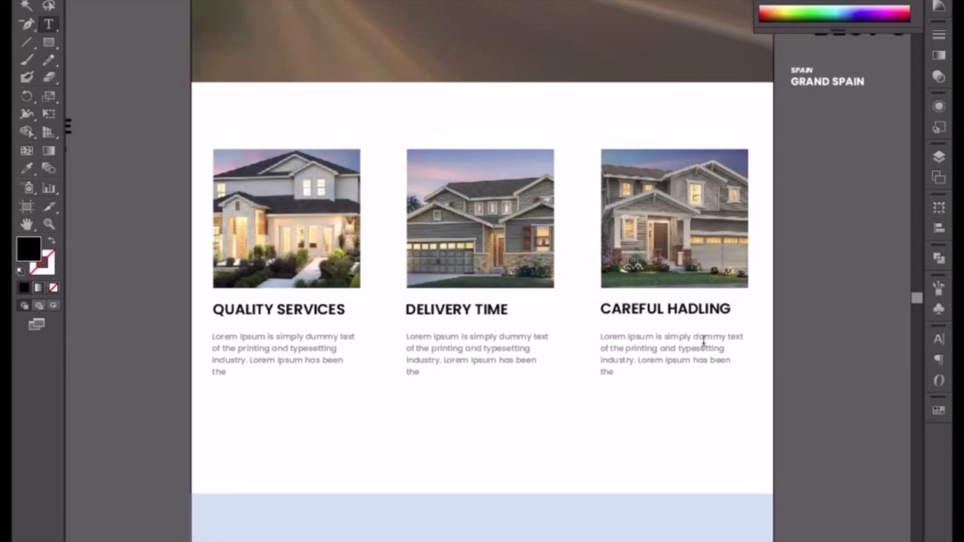
type("N")
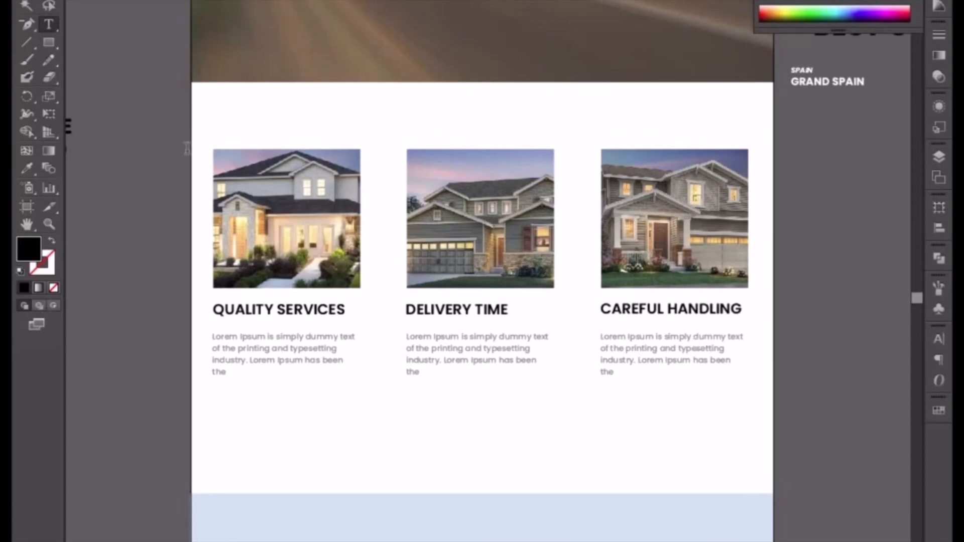
left_click(26, 5)
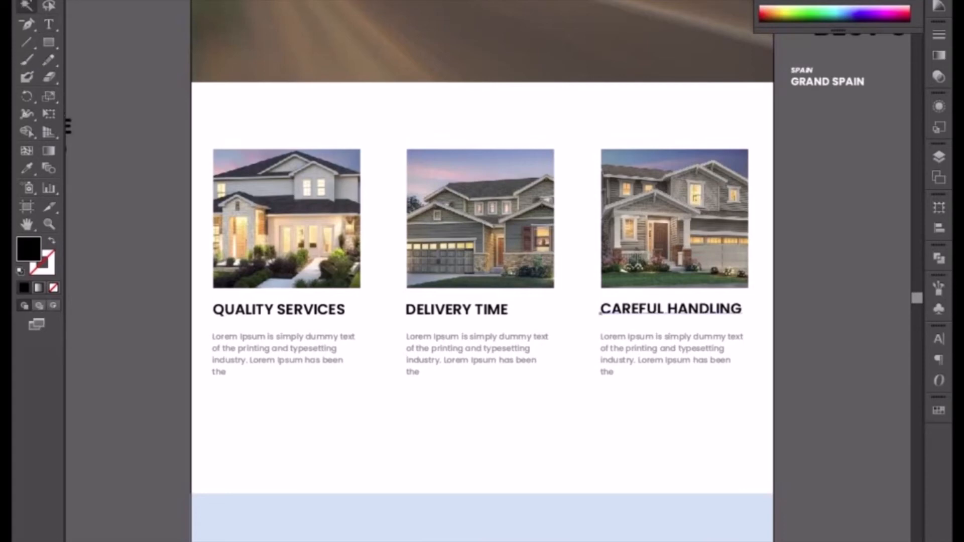
- Nudge the three Lorem Ipsum paragraphs up together so they sit closer to their headings
left_click(647, 354)
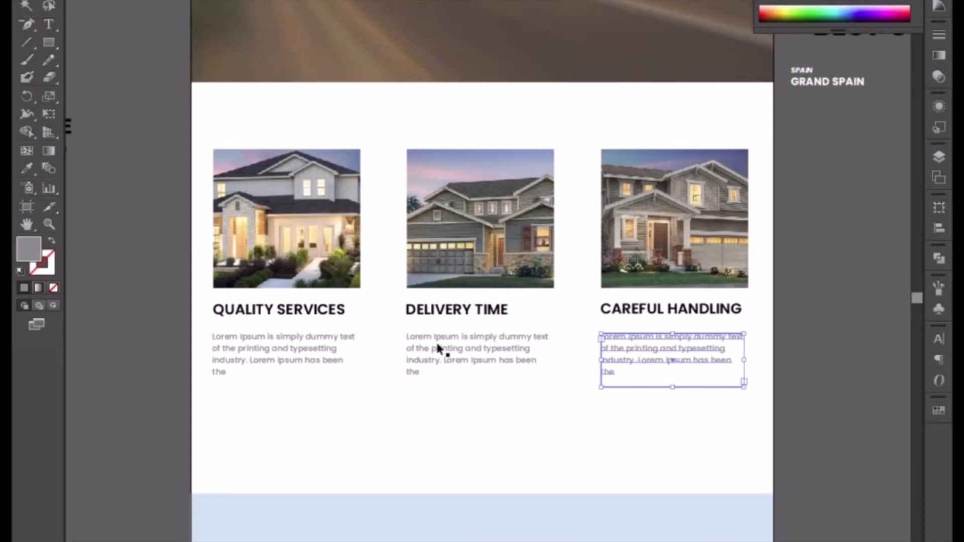
left_click(494, 354, "shift")
left_click(283, 357, "shift")
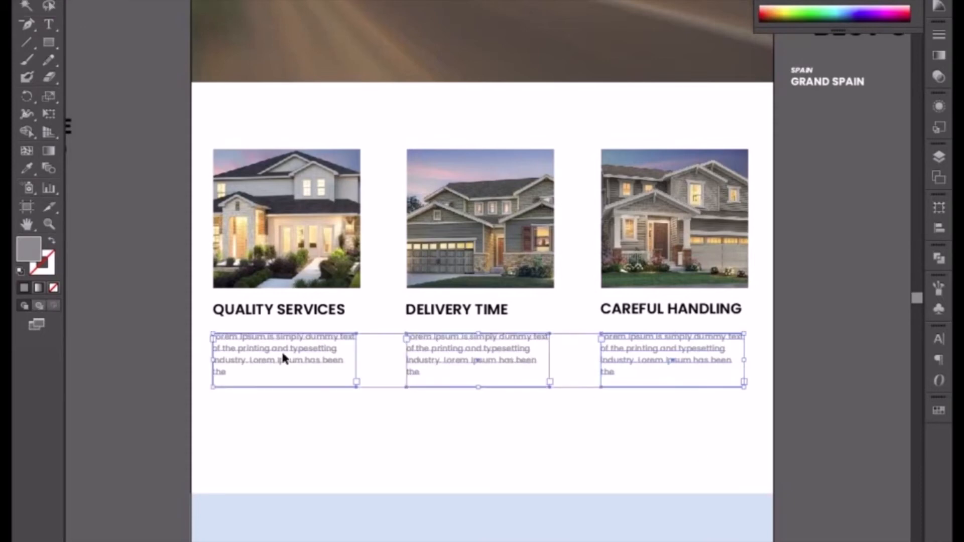
key("Up")
key("Up")
key("Up")
key("Down")
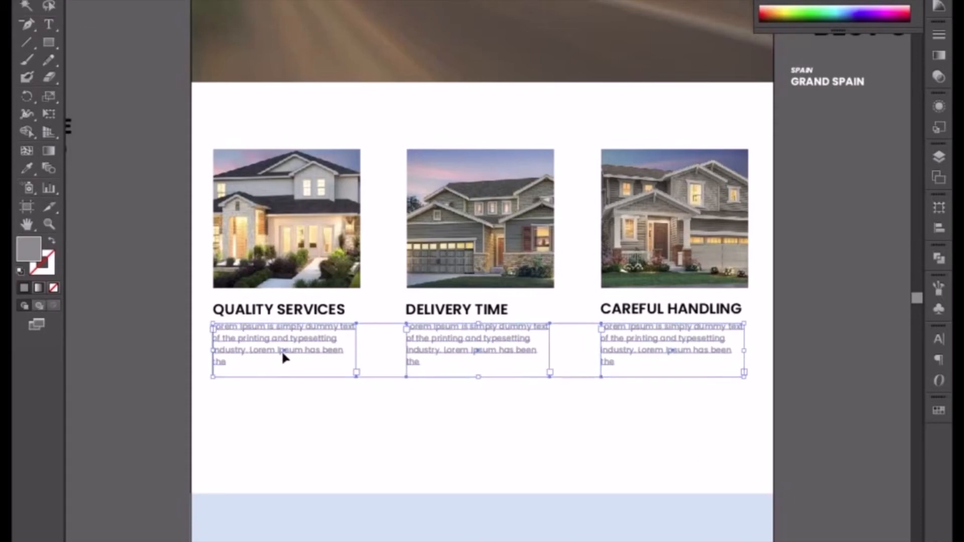
- Duplicate the QUALITY SERVICES, DELIVERY TIME and CAREFUL HANDLING headings together to below their Lorem Ipsum paragraphs
left_click(129, 335)
left_click(282, 312)
left_click(436, 312, "shift")
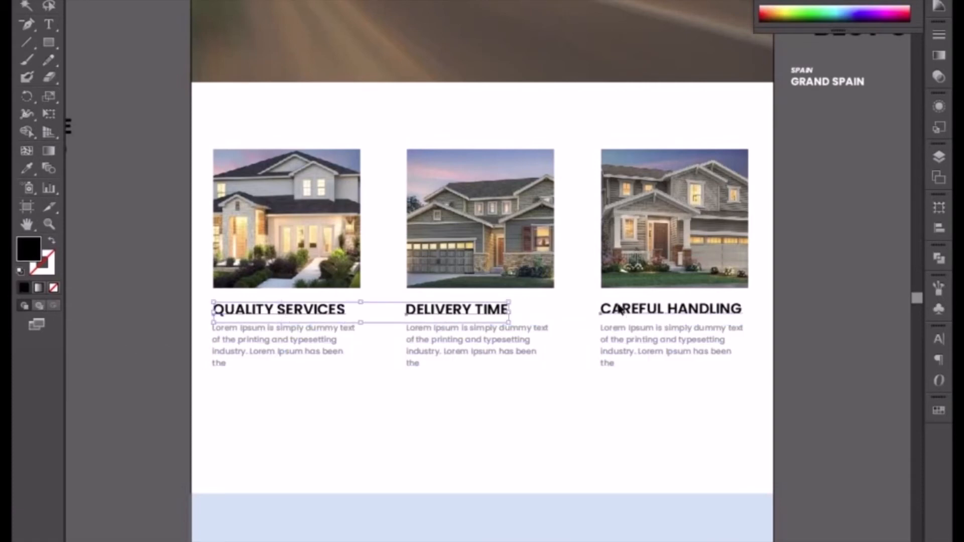
left_click(620, 309, "shift")
left_click_drag(620, 310, 628, 404)
- Set the three duplicated headings to Medium weight and reduce their font size to a small link label
left_click(652, 1)
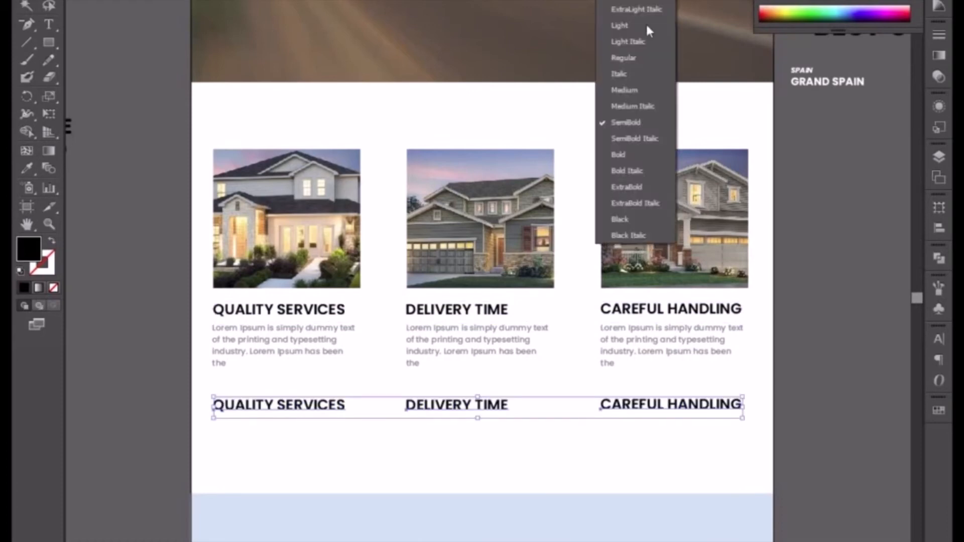
left_click(646, 91)
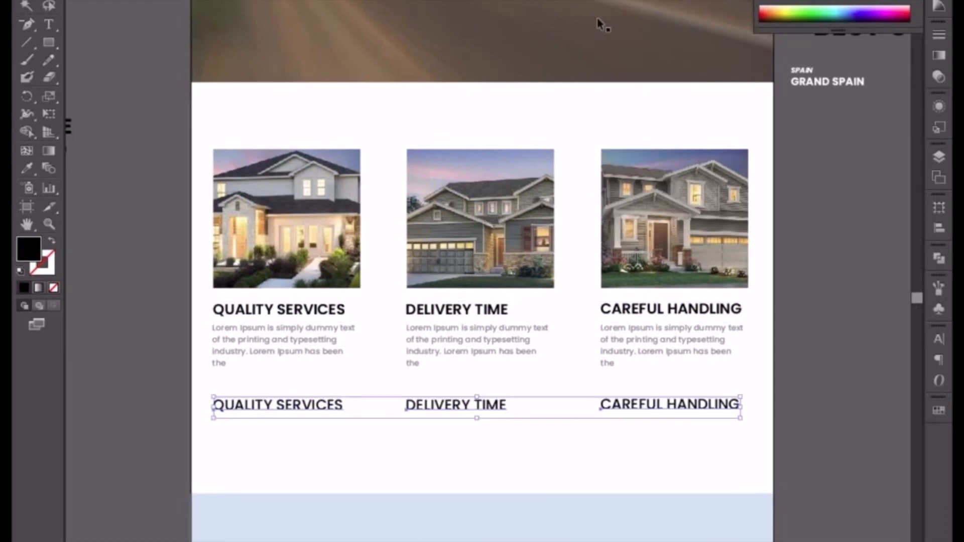
key("Down")
key("Down")
key("Down")
key("Down")
key("Down")
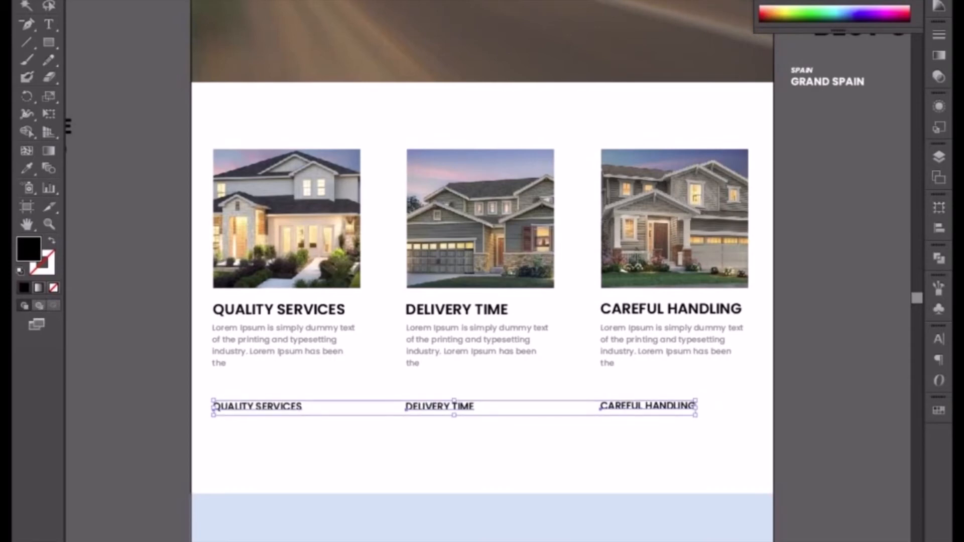
key("Down")
key("Down")
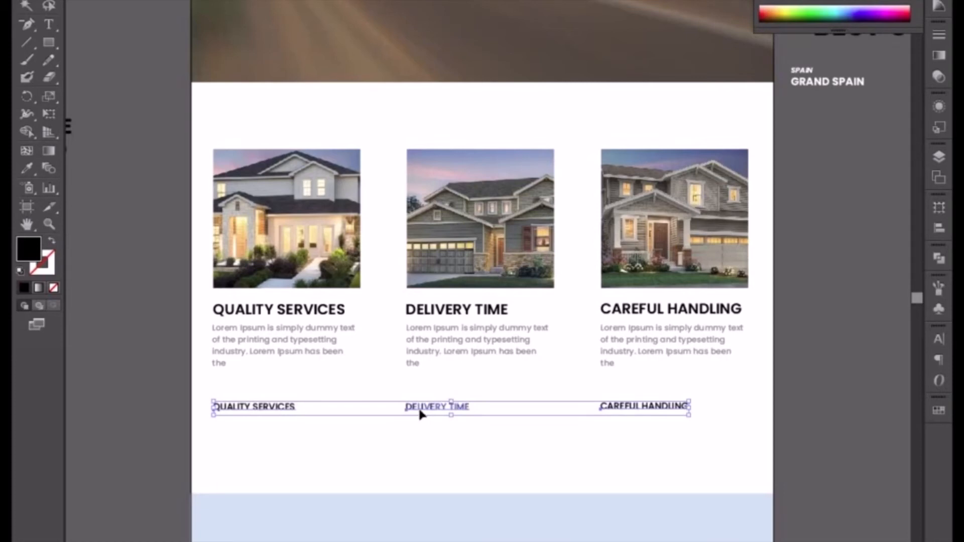
- Move the three small duplicated headings up slightly, closer to the paragraphs above them
key("Up")
key("Up")
key("Up")
key("Up")
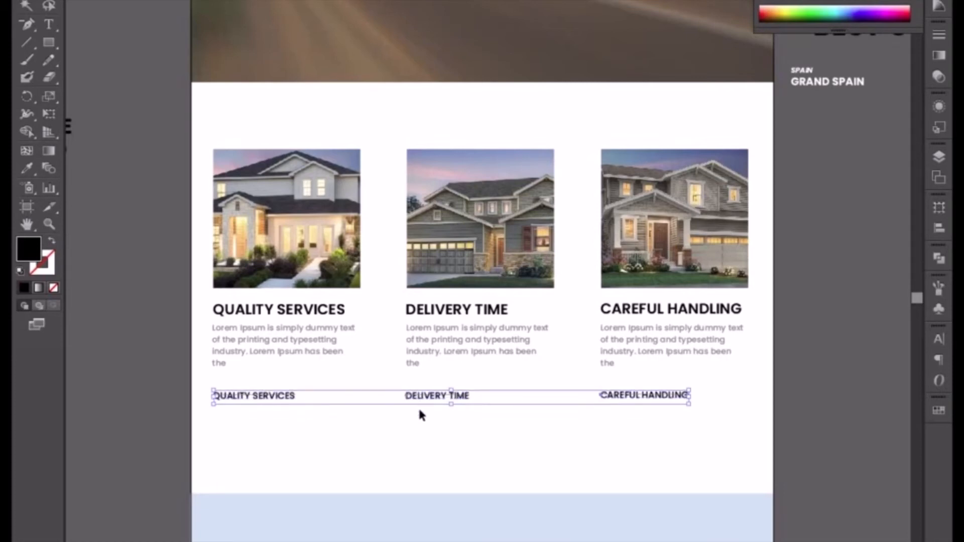
key("Down")
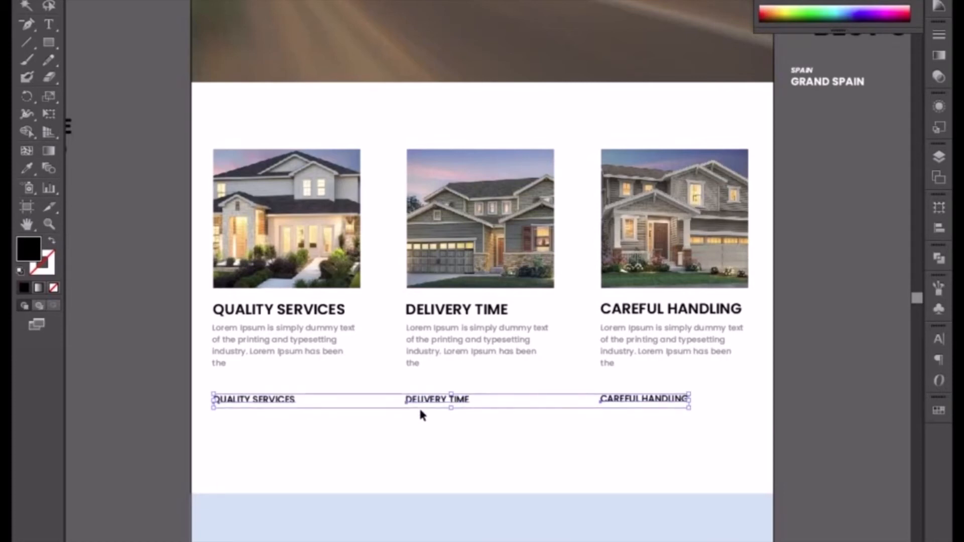
left_click(150, 330)
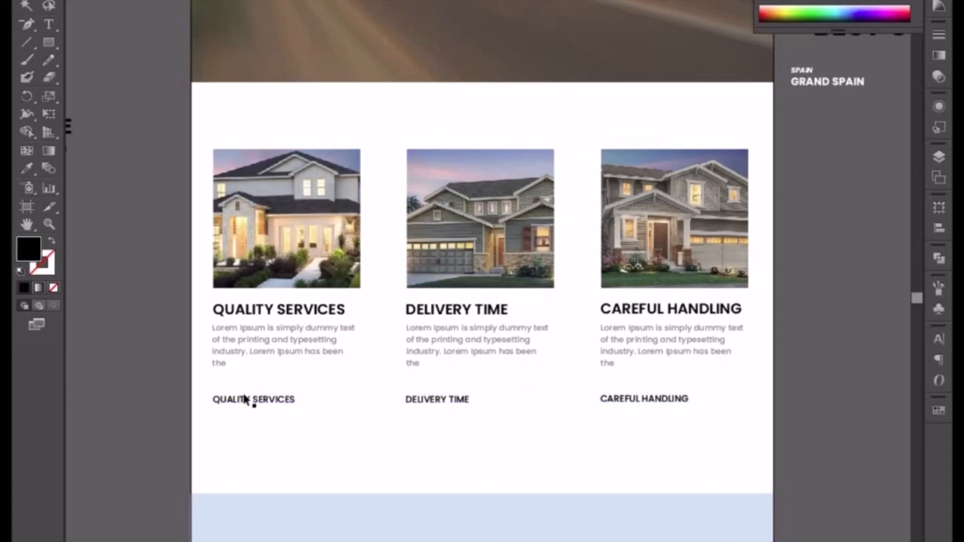
- Replace the small QUALITY SERVICES label under the first paragraph with "READ MORE"
double_click(246, 399)
key("ctrl+a")
type("RE")
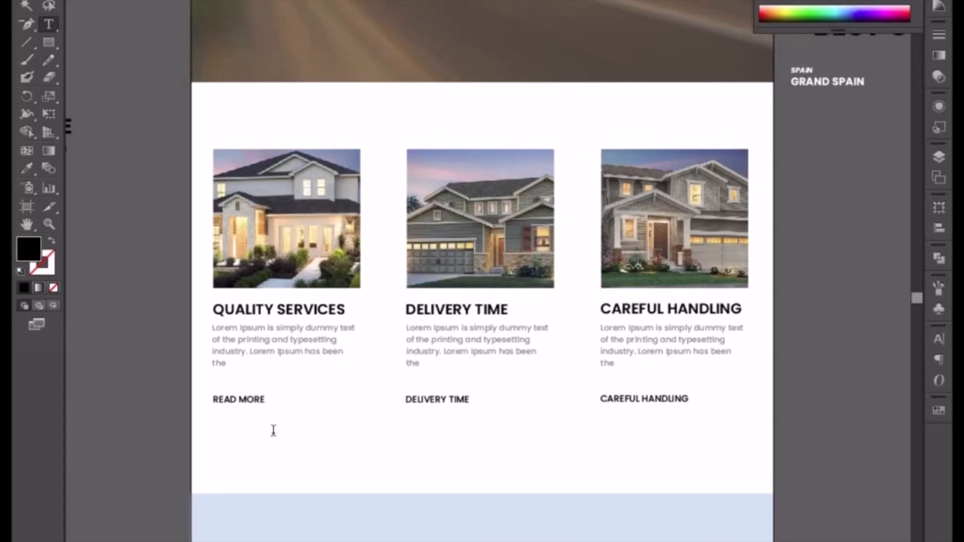
- Copy the READ MORE text into the small labels under the second and third cards
key("ctrl+a")
key("ctrl+c")
left_click(441, 398)
key("ctrl+a")
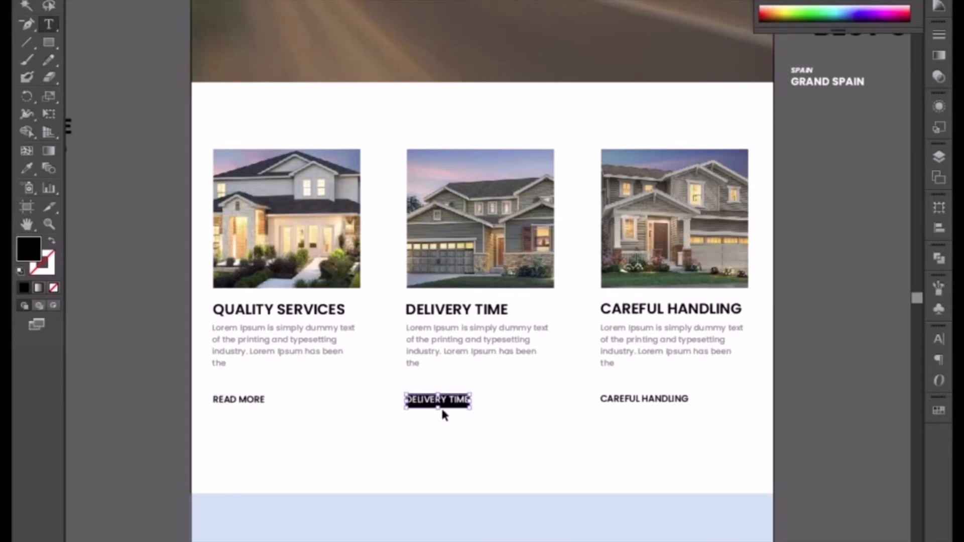
key("ctrl+v")
left_click(676, 400)
key("ctrl+a")
key("ctrl+v")
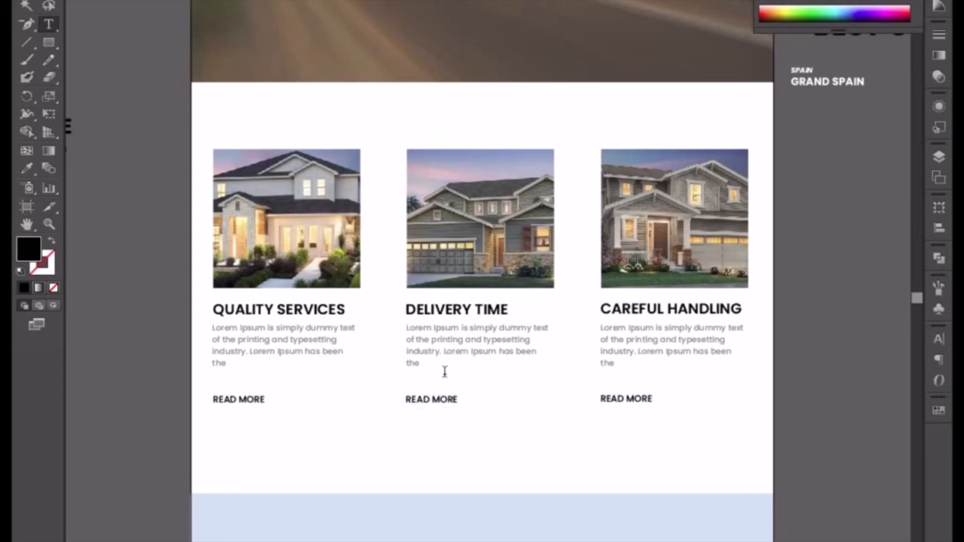
key("Escape")
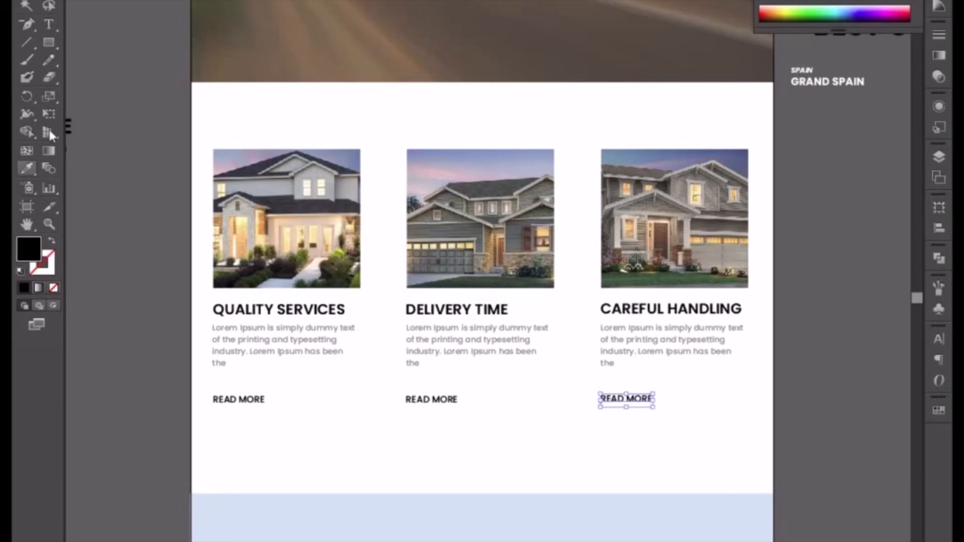
- Place a copy of the white truck photo with the bright sky over the services section's first cards
left_click(822, 399)
key("ctrl+minus")
key("ctrl+minus")
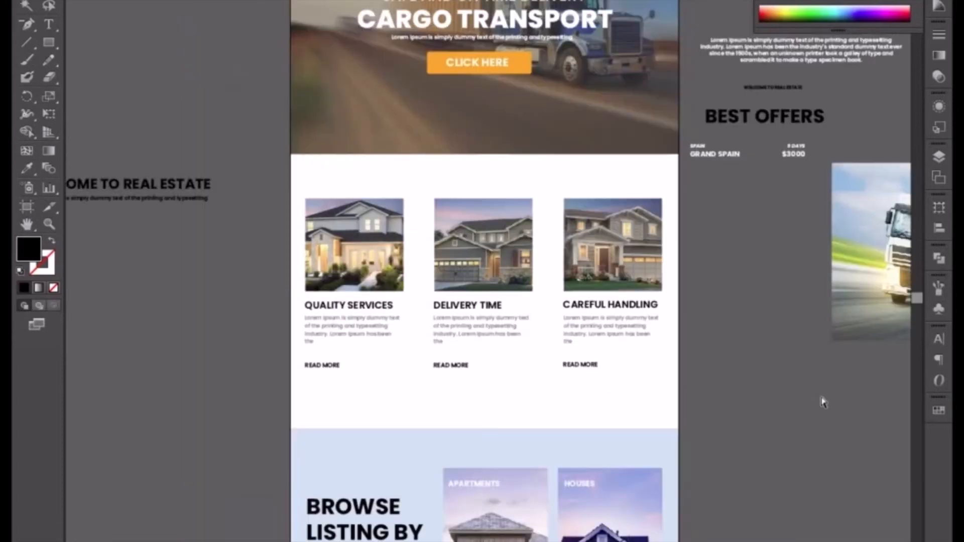
left_click_drag(698, 341, 605, 442)
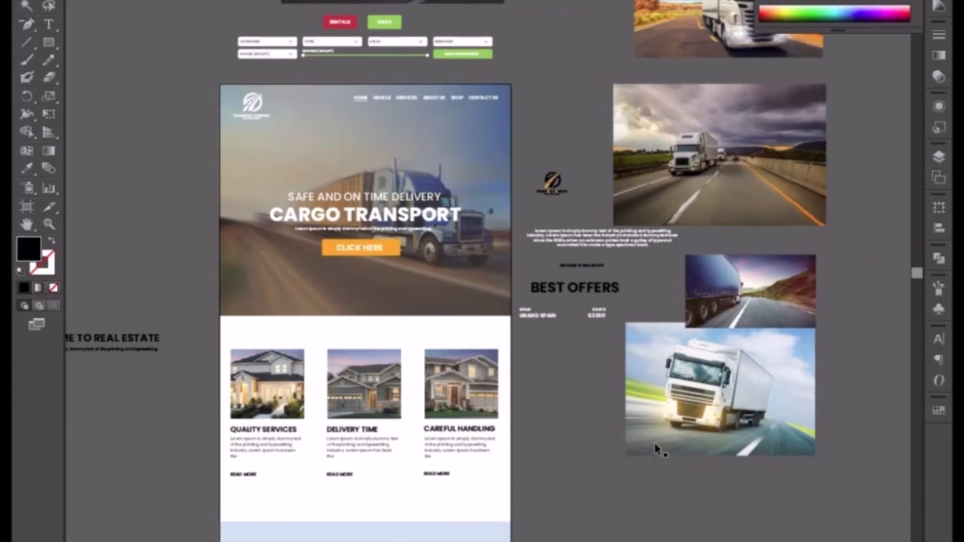
left_click_drag(613, 319, 676, 359)
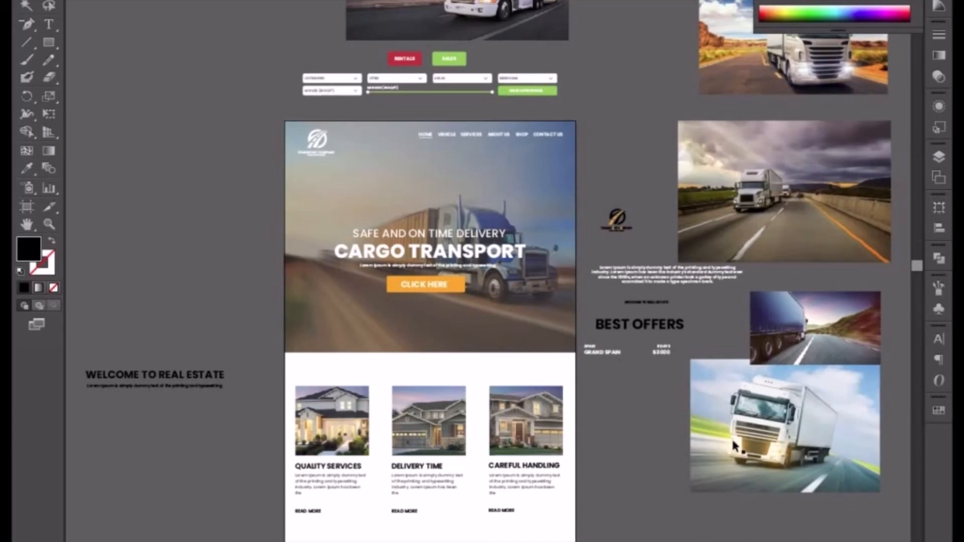
left_click(752, 484)
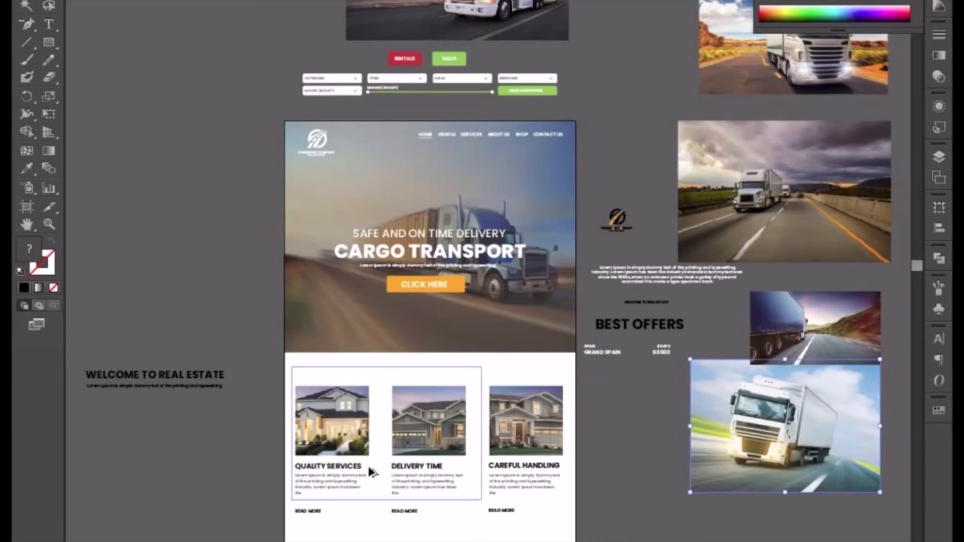
key("ctrl+v")
- Scale down the white truck photo copy and position it over the first card so it slightly exceeds the house photo
left_click_drag(481, 367, 454, 385)
left_click_drag(456, 500, 410, 477)
left_click_drag(369, 502, 469, 434)
key("ctrl+plus")
key("ctrl+plus")
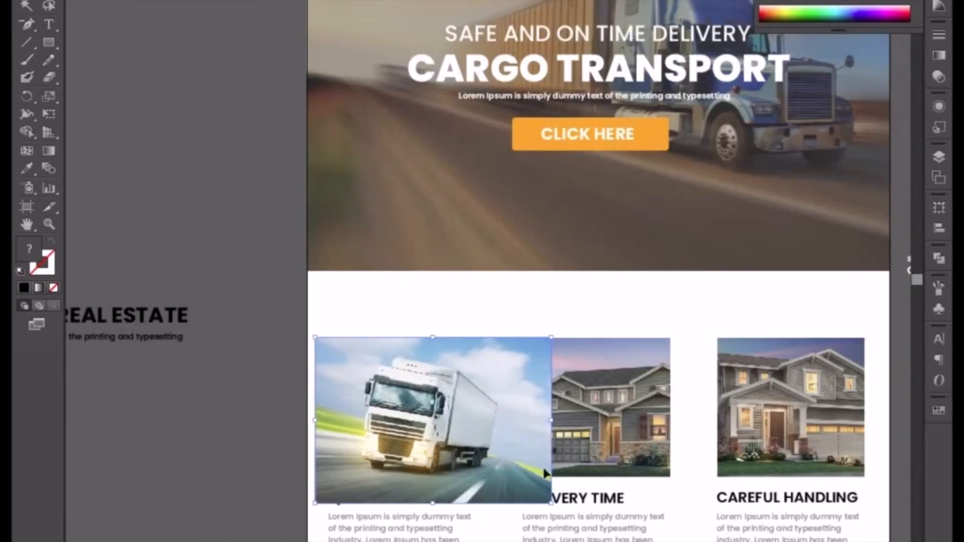
left_click_drag(552, 504, 532, 489)
- Paste the white truck photo behind the house photo inside the first card's clipping frame, and delete the house photo
left_click(255, 437)
left_click(400, 432)
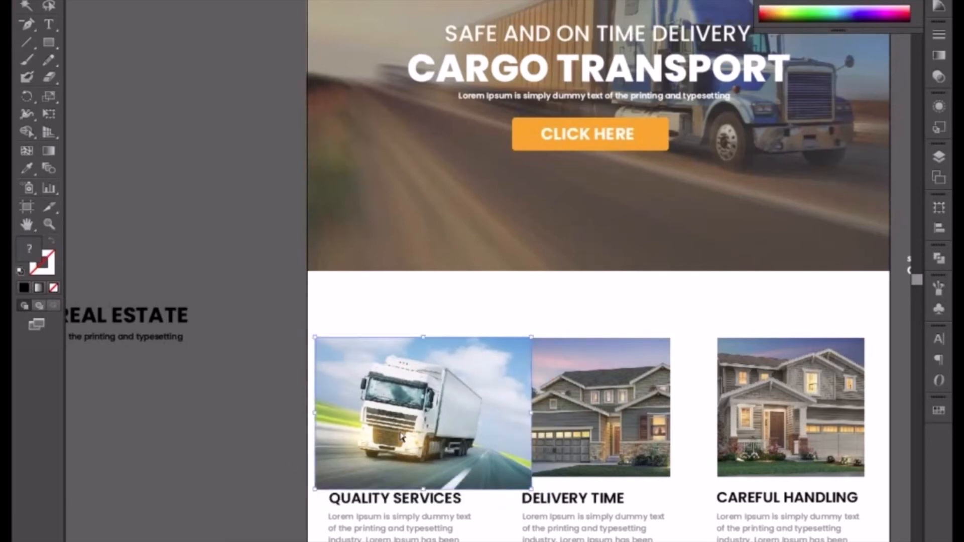
key("ctrl+x")
left_click(403, 422)
key("ctrl+b")
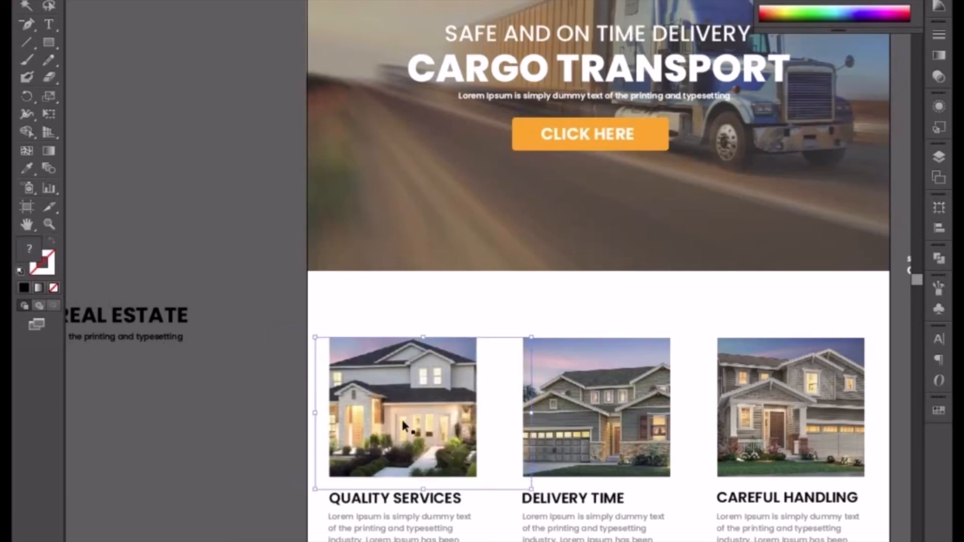
left_click(403, 424)
key("Return")
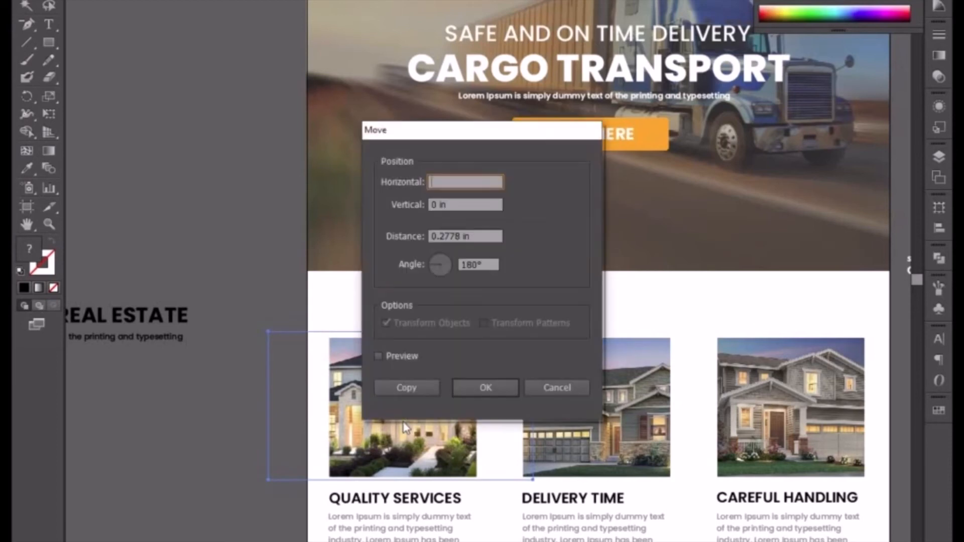
left_click(556, 387)
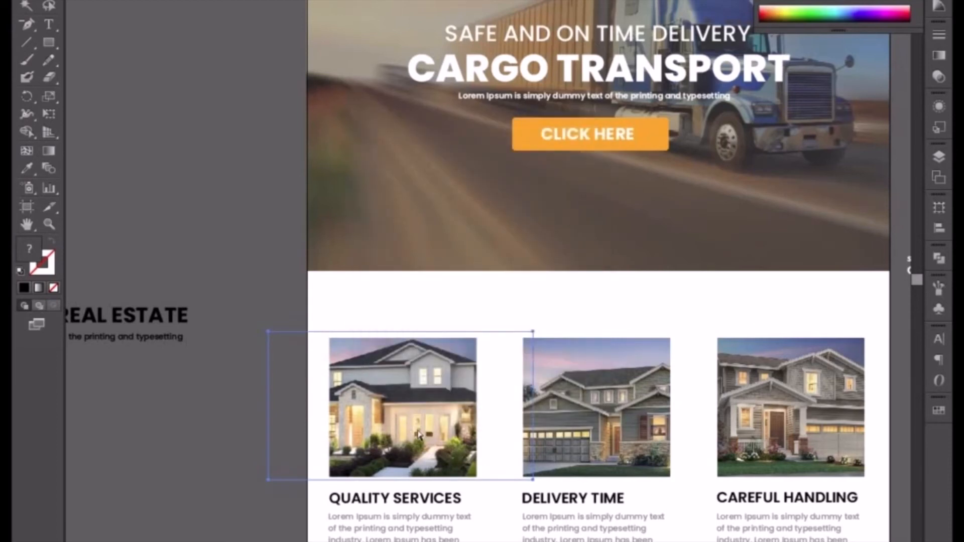
key("Delete")
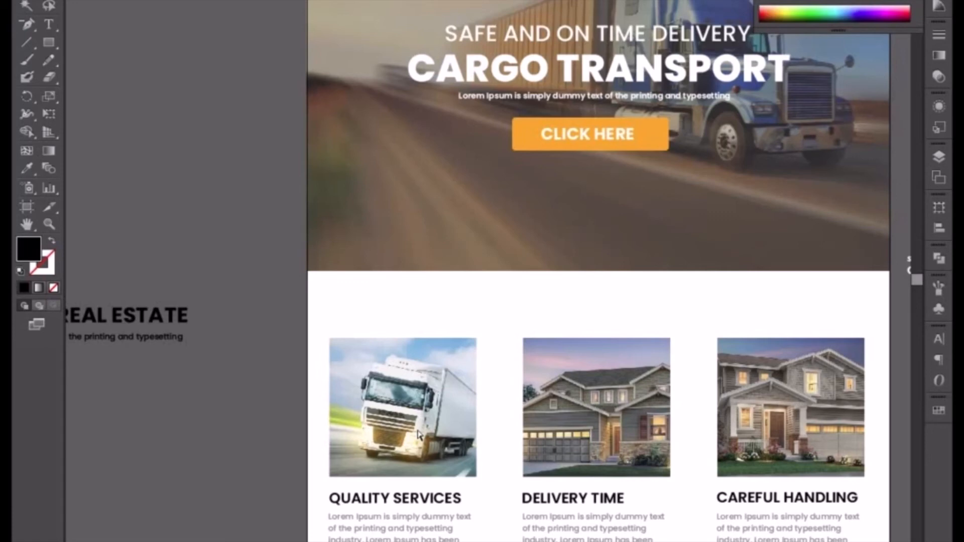
- Nudge the truck photo left and slightly up inside the first card's frame to center the truck
left_click(432, 408)
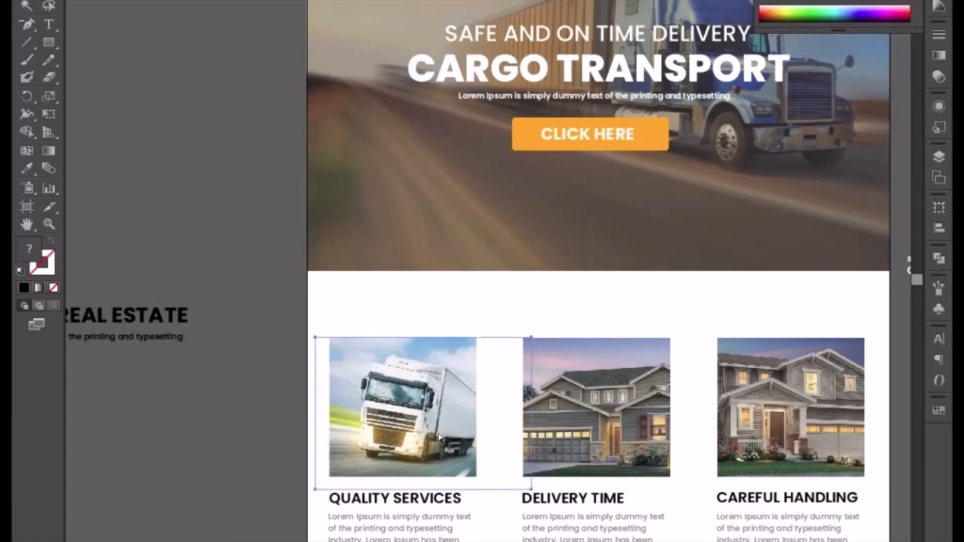
key("Left")
key("Left")
key("Left")
key("Left")
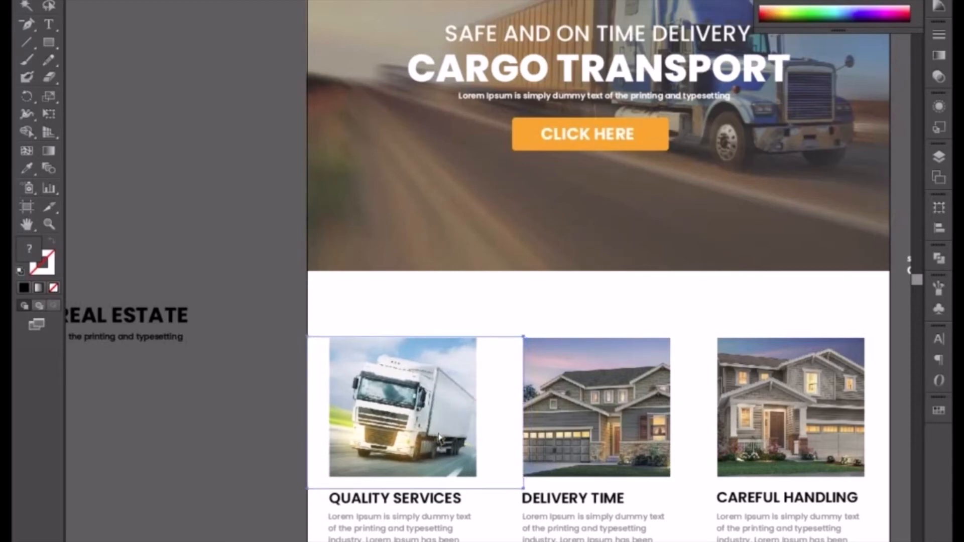
key("Up")
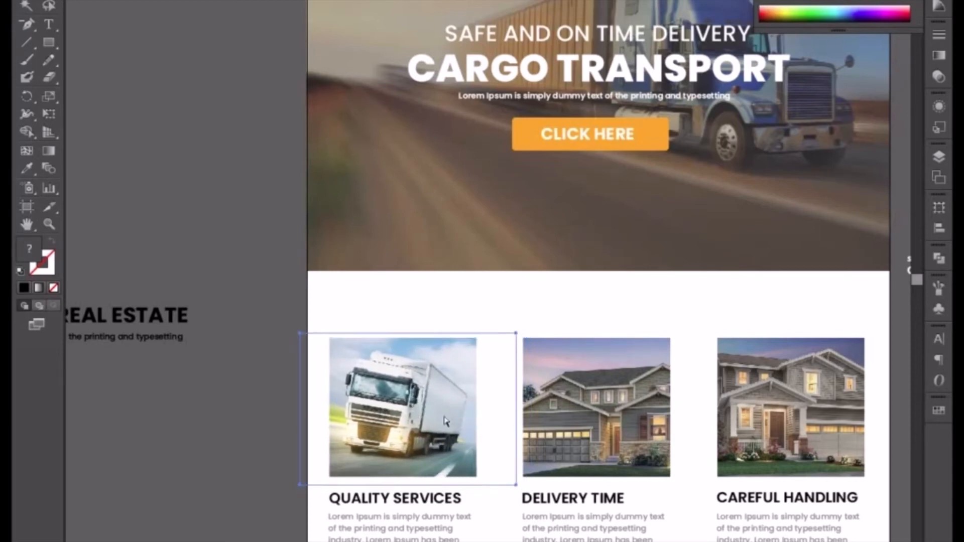
- Duplicate the dark blue trailer photo from beside the artboard and place it over the second card's house photo
key("v")
left_click(646, 324)
left_click_drag(782, 313, 383, 269)
left_click_drag(749, 329, 606, 340)
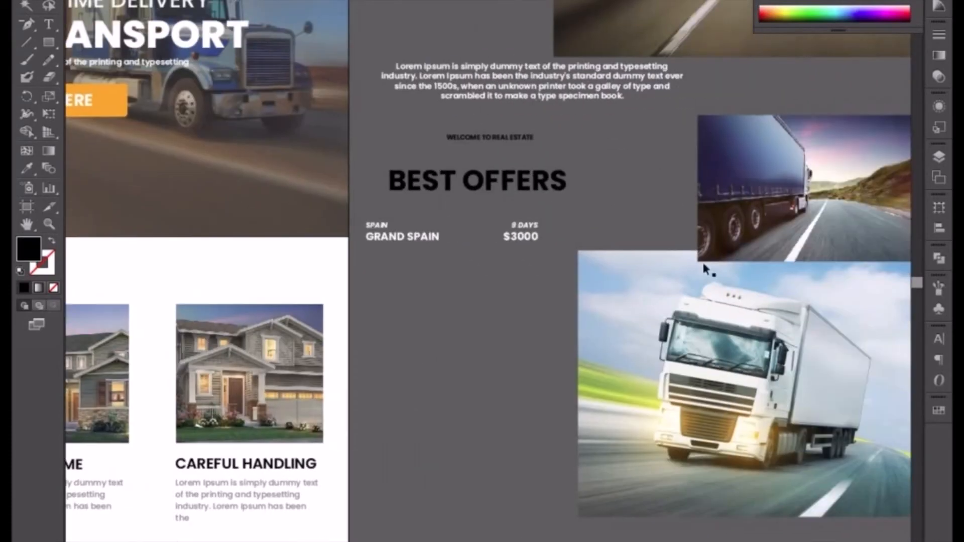
left_click(704, 259)
left_click_drag(737, 218, 405, 347, "alt")
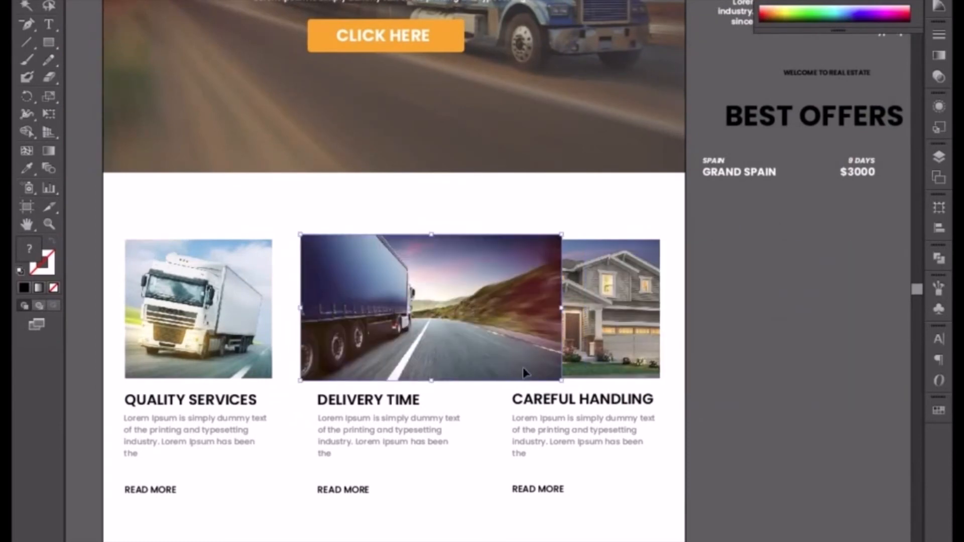
left_click(789, 390)
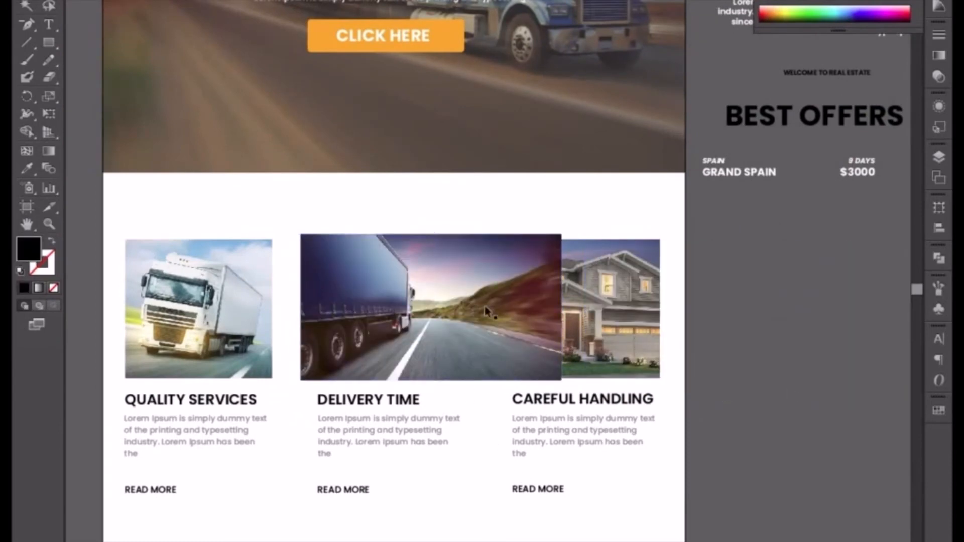
- Paste the blue trailer photo behind the house photo inside the second card's clipping frame, and delete the house photo
left_click(484, 307)
key("ctrl+x")
key("ctrl+b")
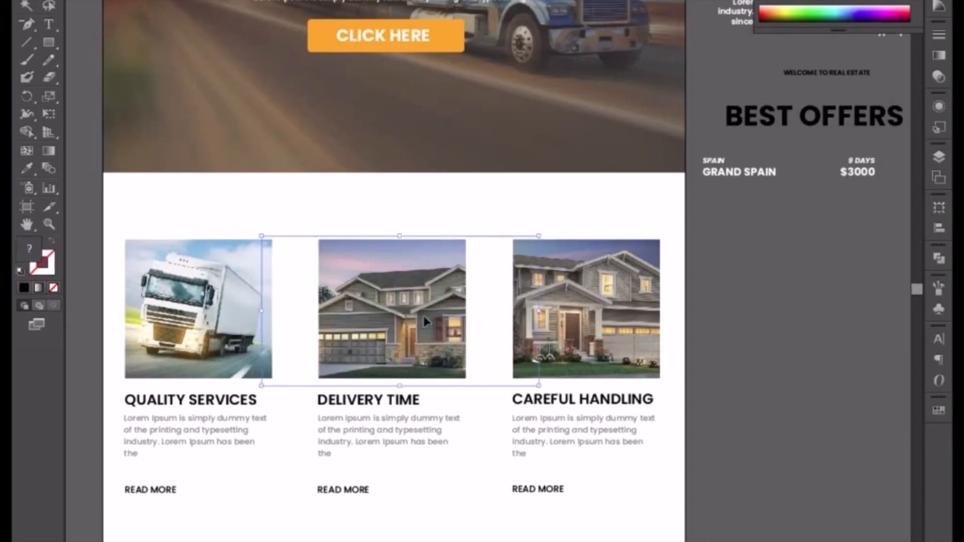
key("Delete")
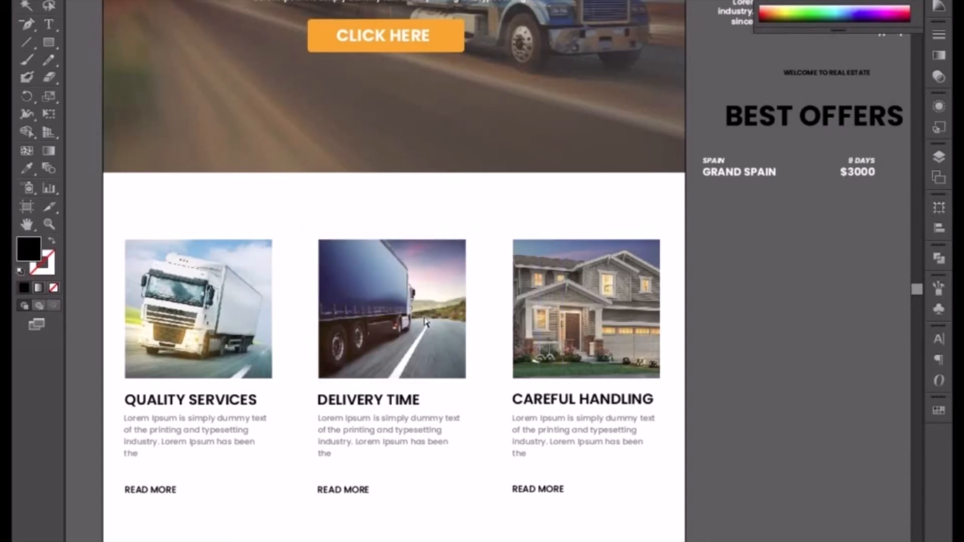
- Nudge the blue trailer photo right inside the second card's frame to show more of the trailer
left_click(425, 322)
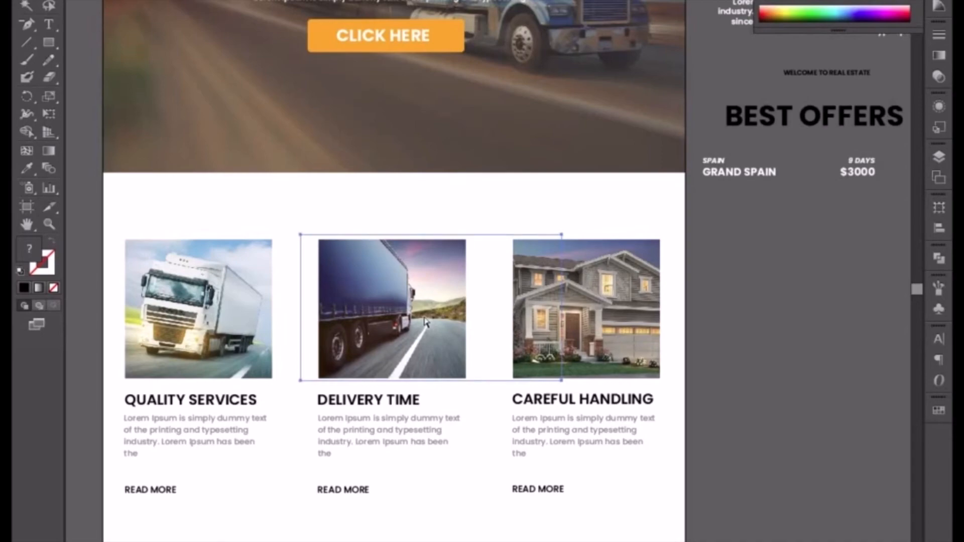
key("Right")
key("Right")
key("Right")
key("Right")
key("Right")
key("Right")
key("Right")
key("Right")
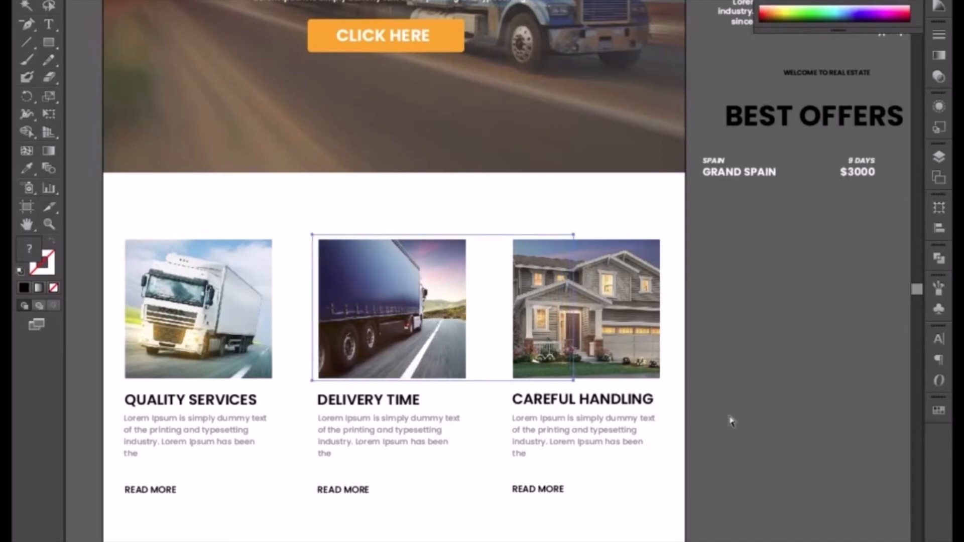
left_click(756, 406)
- Duplicate the cloudy highway truck photo, scale the copy down and place it over the third card's house photo
left_click_drag(826, 391, 476, 387)
left_click_drag(546, 354, 541, 390)
scroll(541, 390, "up", 5)
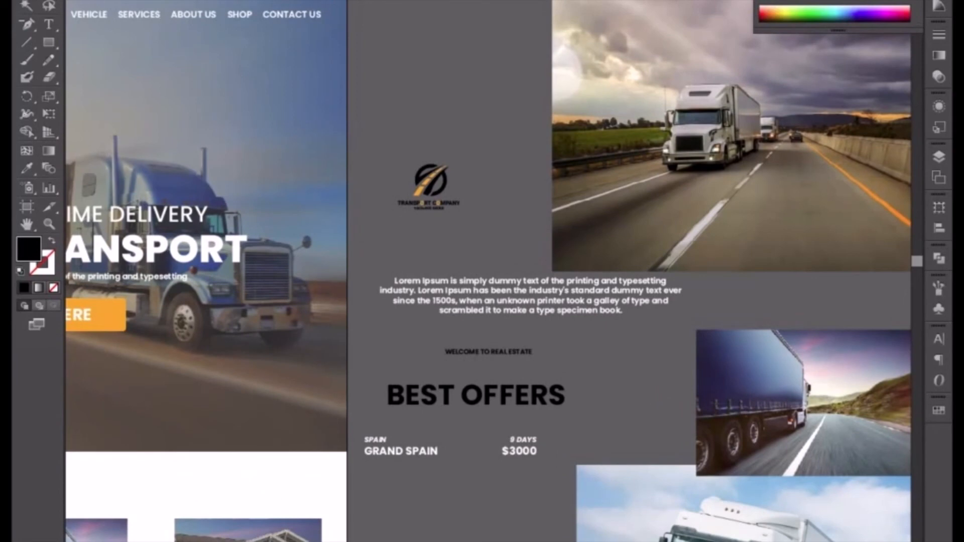
left_click_drag(734, 173, 581, 246)
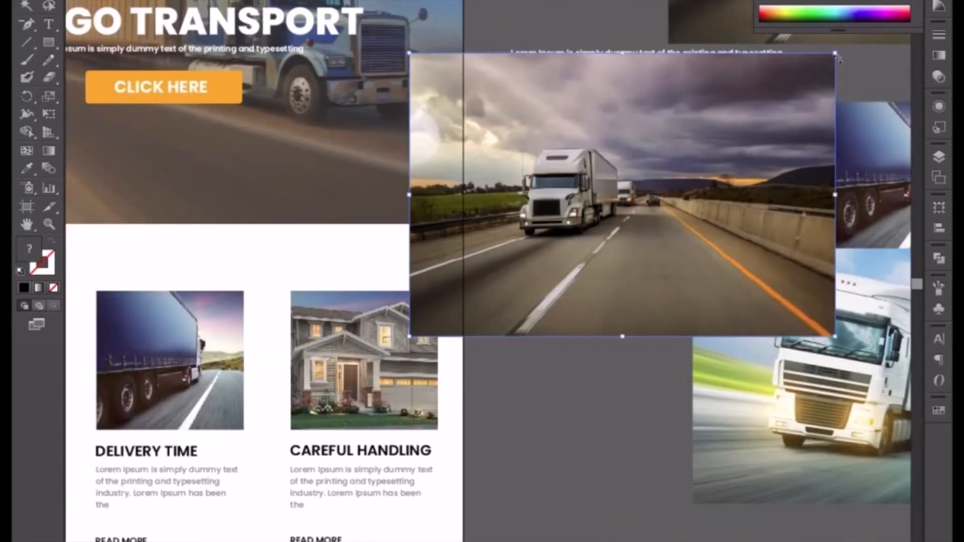
left_click_drag(837, 58, 596, 208)
left_click_drag(622, 401, 647, 310)
left_click_drag(527, 211, 391, 286)
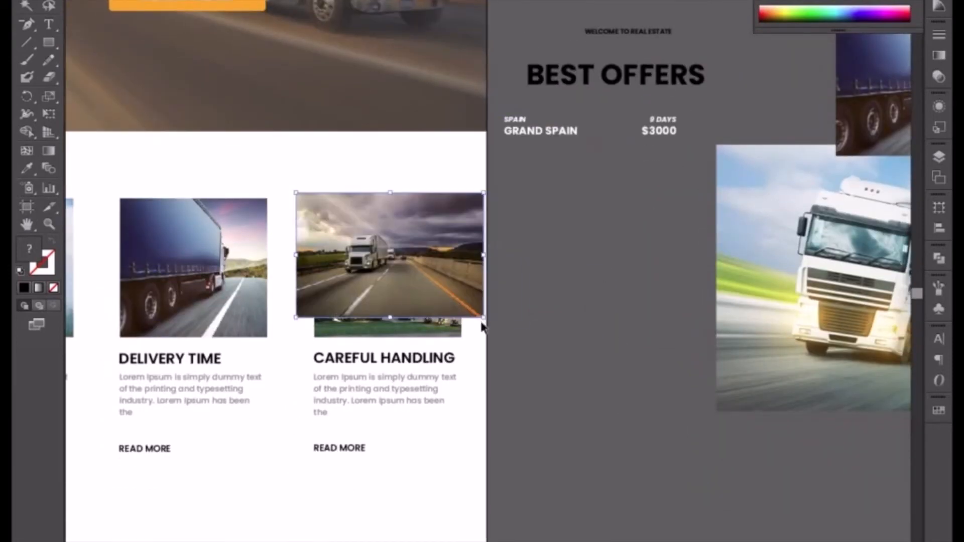
- Enlarge the cloudy highway truck photo and swap it for the house photo inside the third card's clipping frame
left_click_drag(483, 318, 530, 350)
left_click(634, 317)
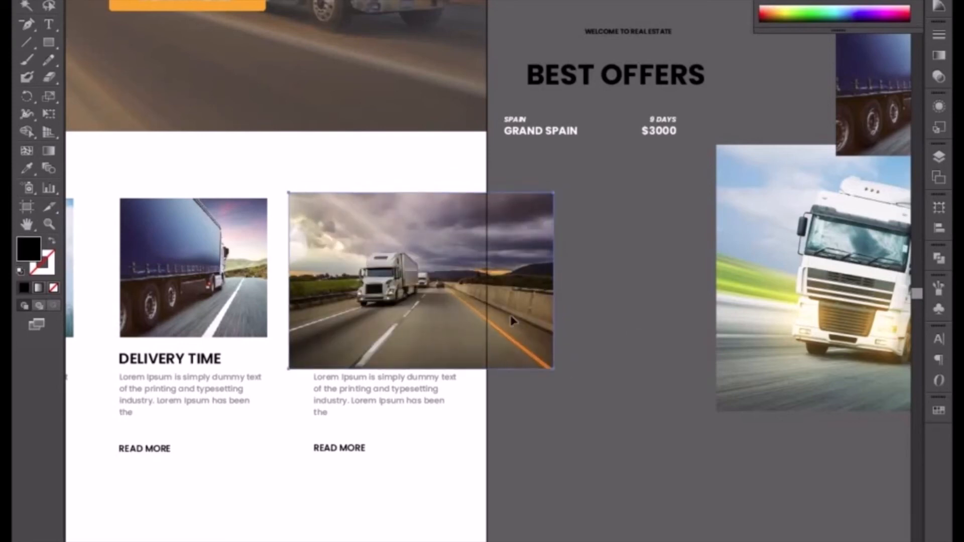
left_click(509, 315)
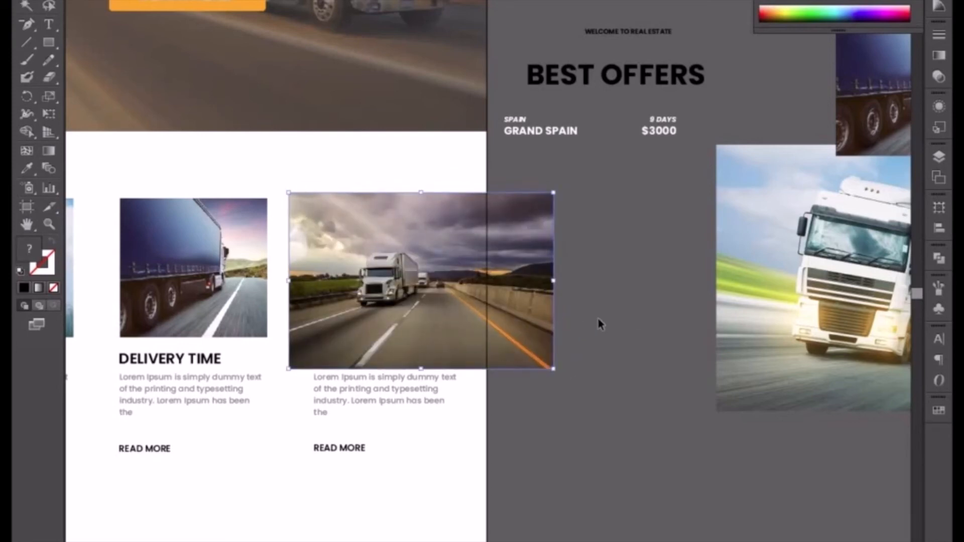
key("Delete")
left_click(435, 273)
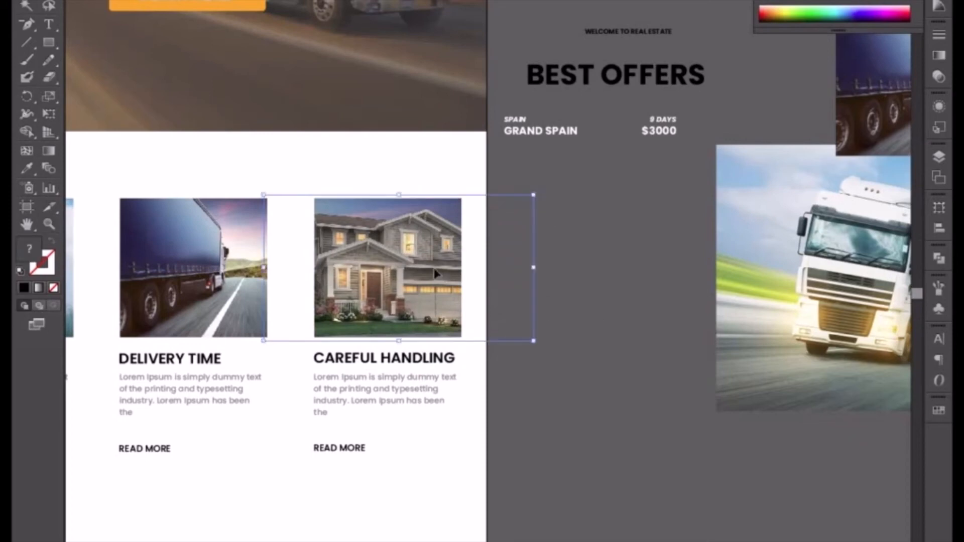
key("ctrl+b")
left_click(435, 274)
key("Delete")
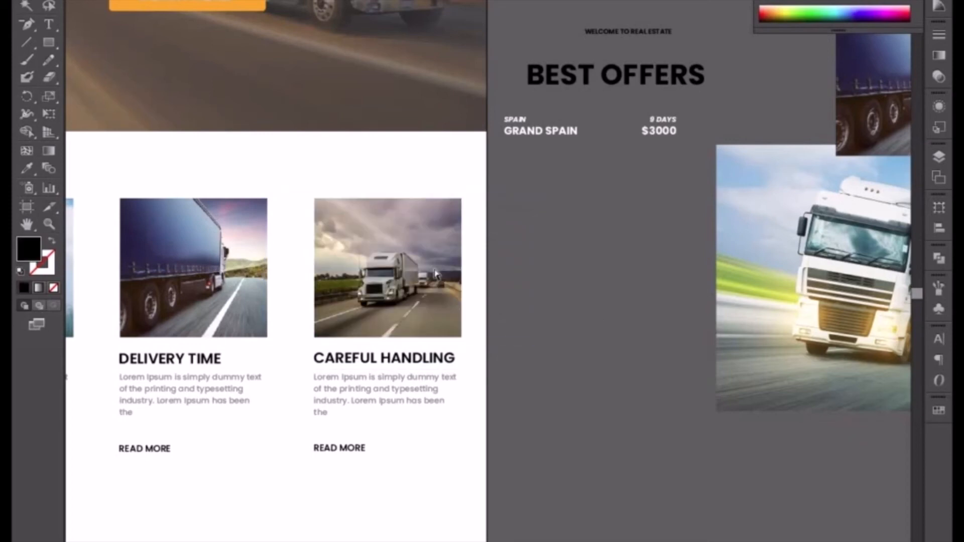
left_click(435, 274)
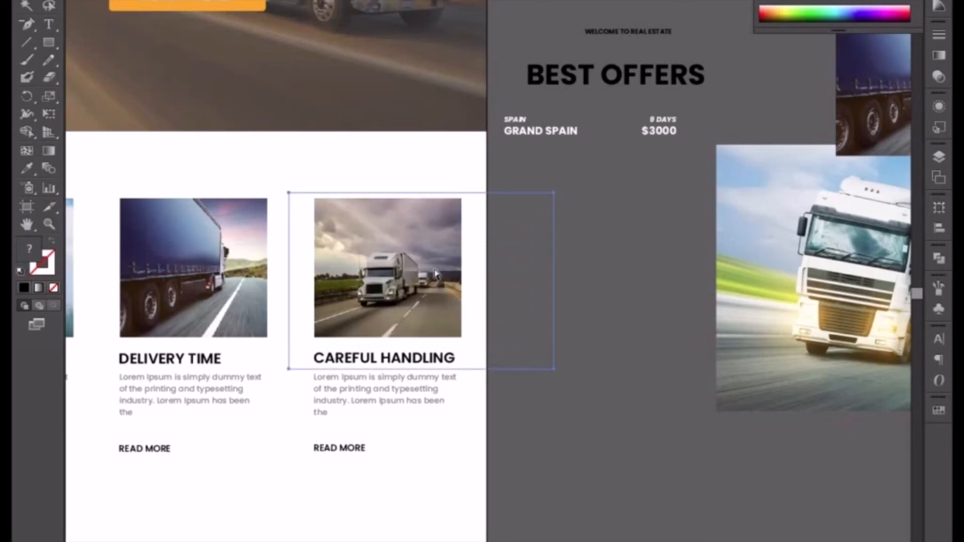
left_click(607, 321)
- Nudge all three service cards, with their photos, headings, text and READ MORE links, up closer to the hero
scroll(184, 216, "left", 5)
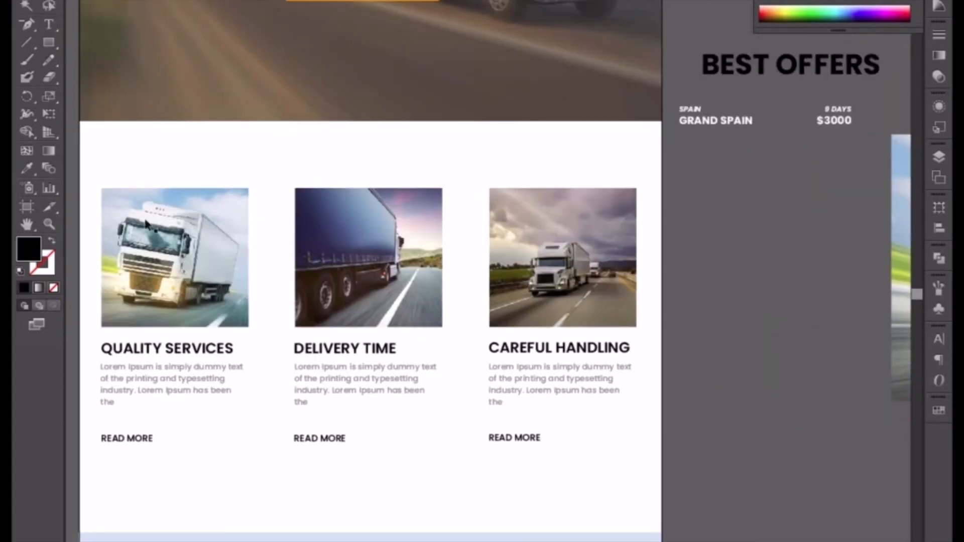
scroll(225, 157, "left", 3)
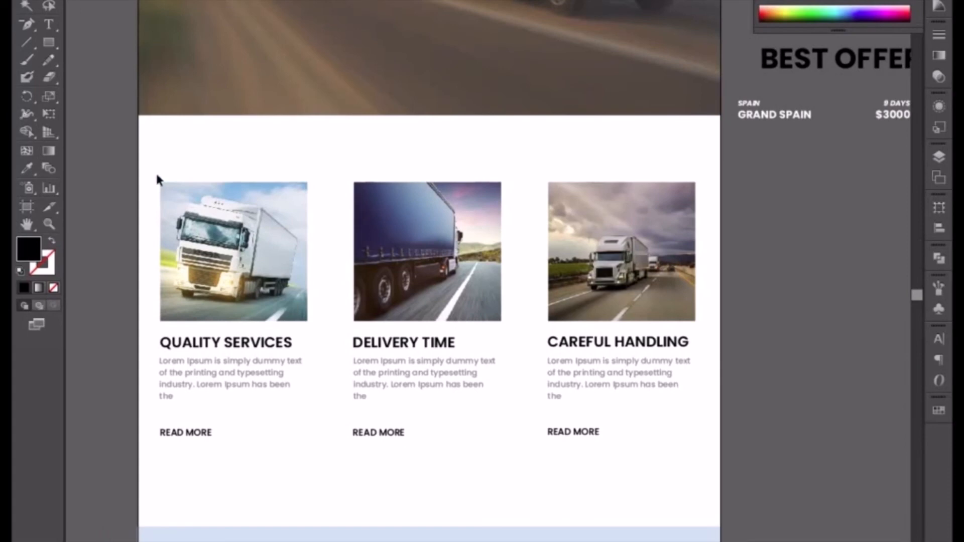
left_click_drag(150, 167, 694, 447)
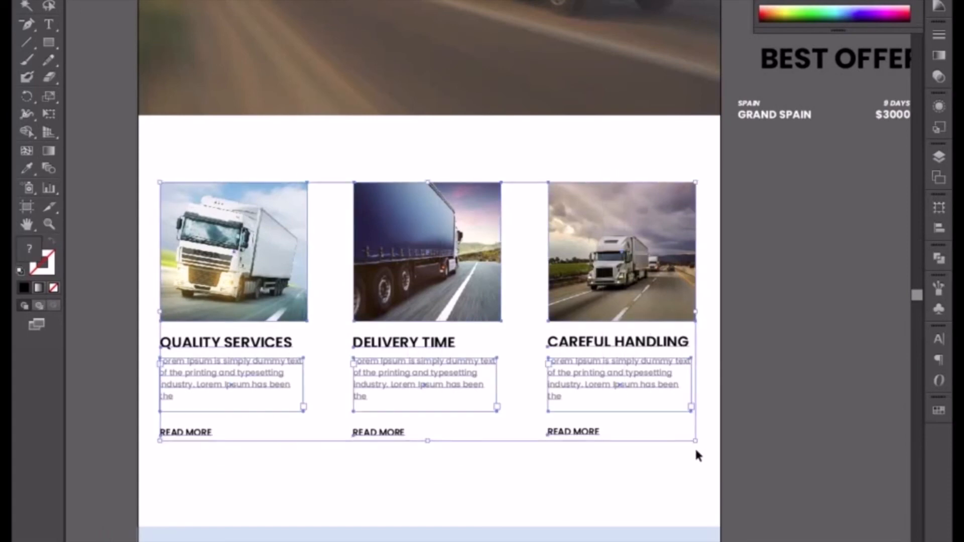
key("Up")
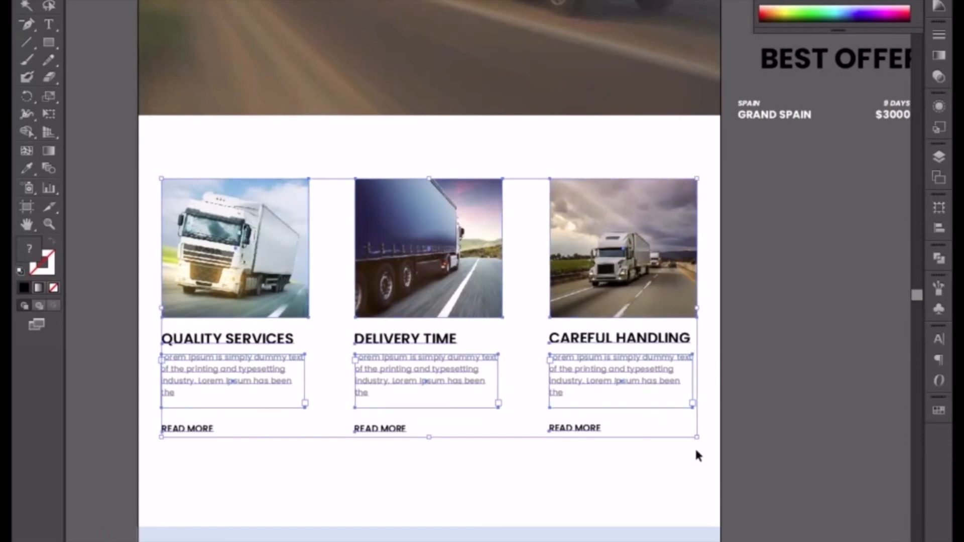
key("Up")
key("Up")
key("Up")
key("Up")
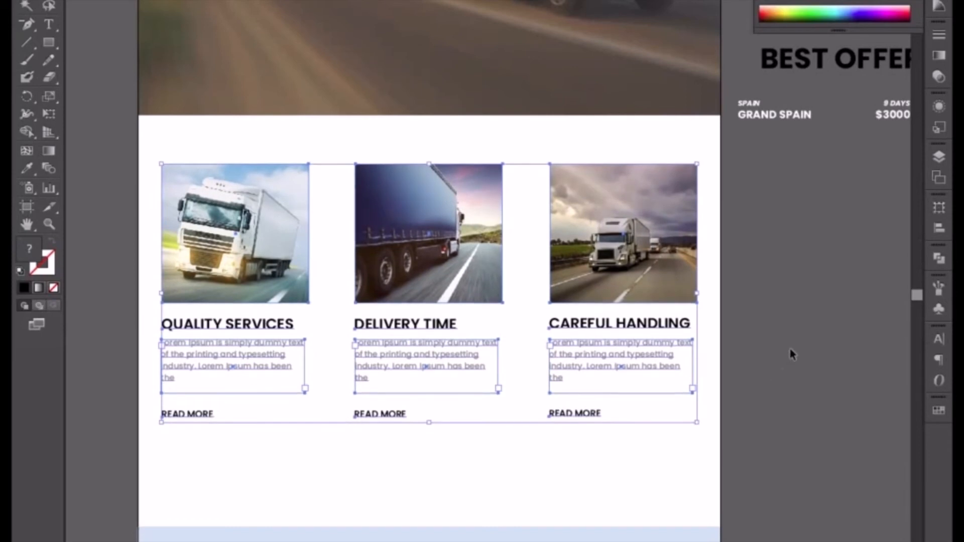
left_click(792, 346)
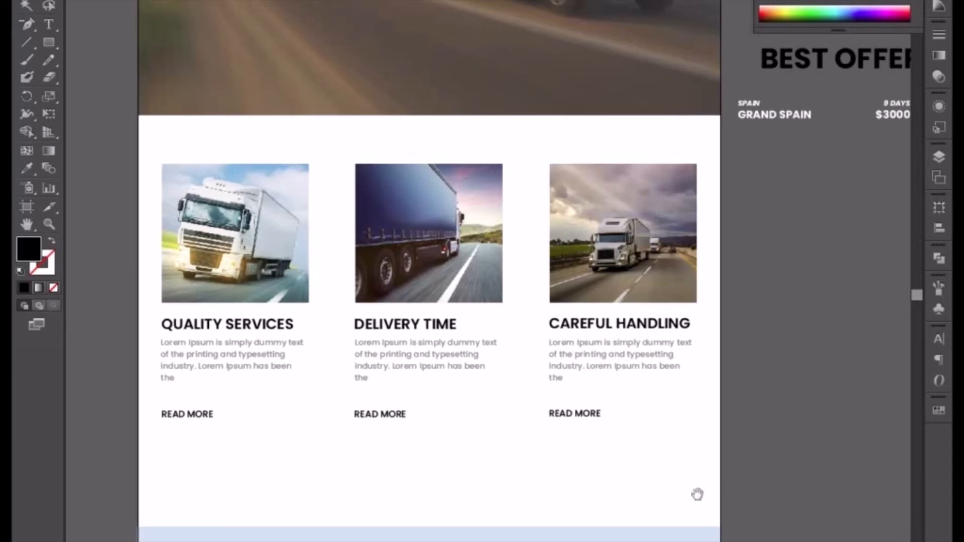
- Delete the APARTMENTS and HOUSES cards, including their photos, labels and numbers, from the blue BROWSE LISTING BY CATEGORY section
left_click_drag(695, 495, 658, 307)
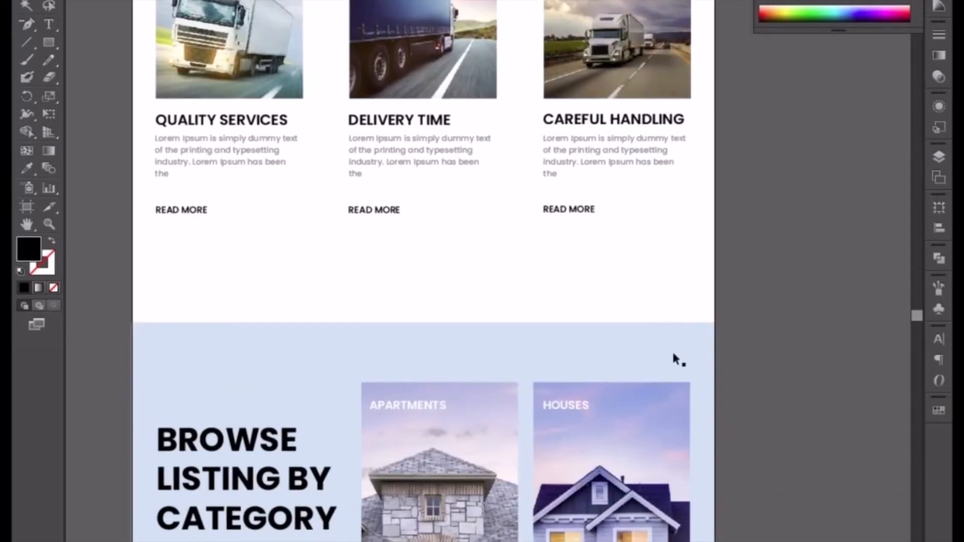
left_click_drag(602, 404, 607, 208)
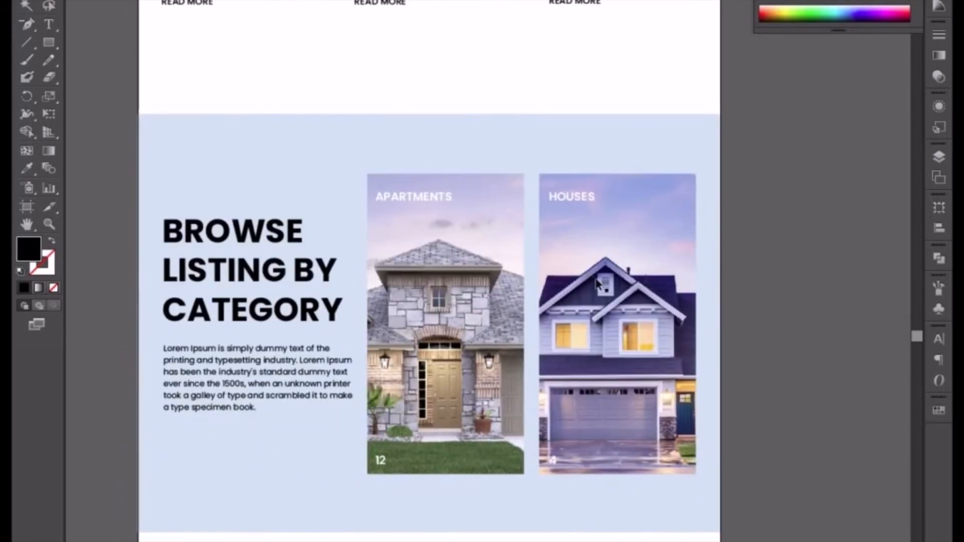
left_click(434, 196)
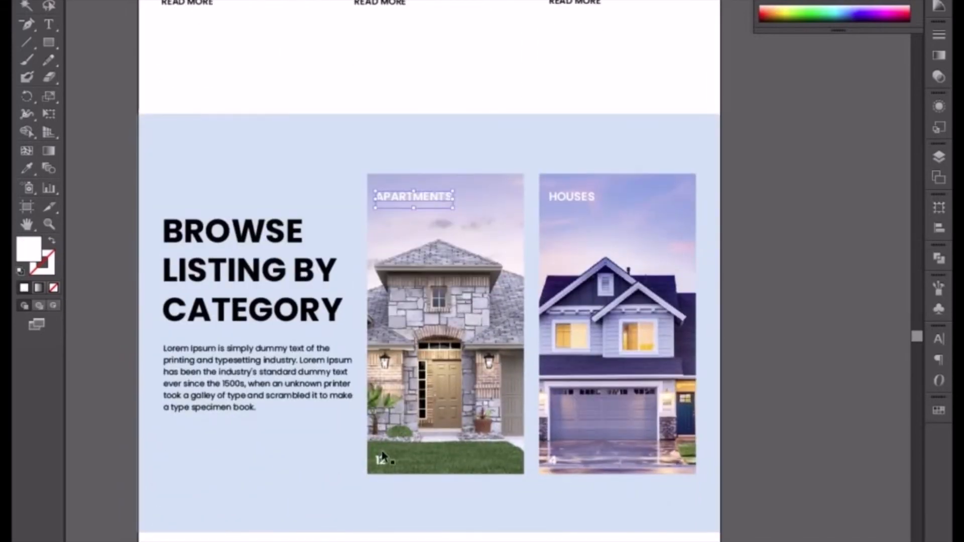
left_click(382, 459, "shift")
left_click(553, 460, "shift")
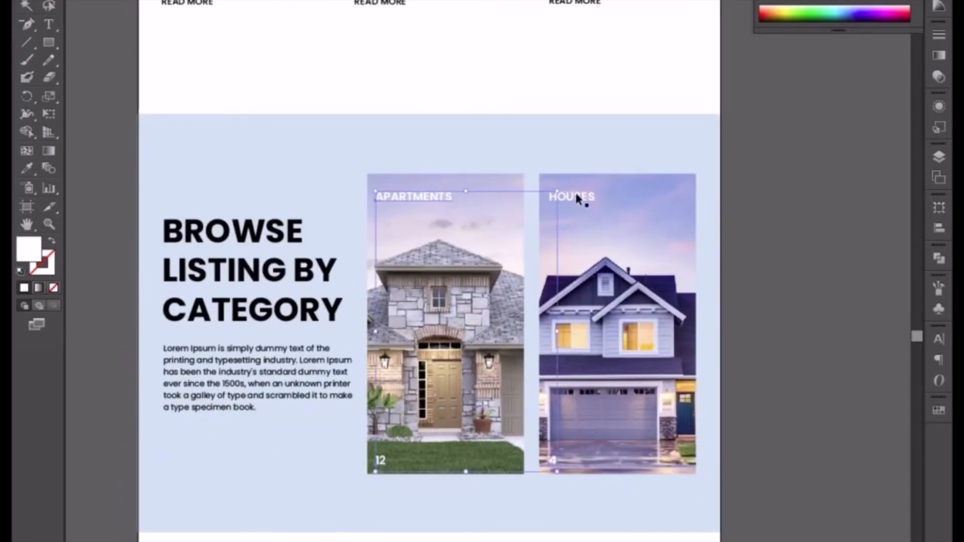
left_click(577, 199, "shift")
left_click(487, 269, "shift")
left_click(622, 269, "shift")
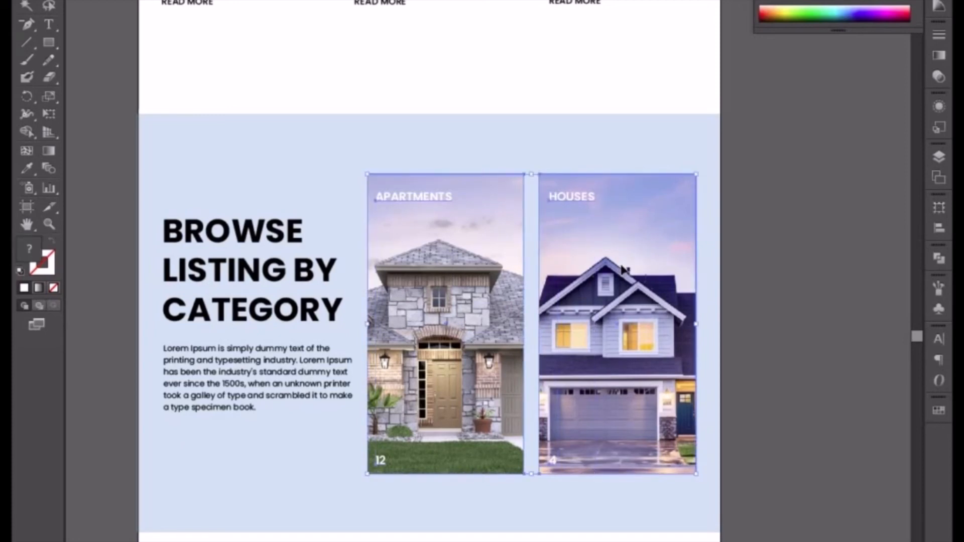
key("Delete")
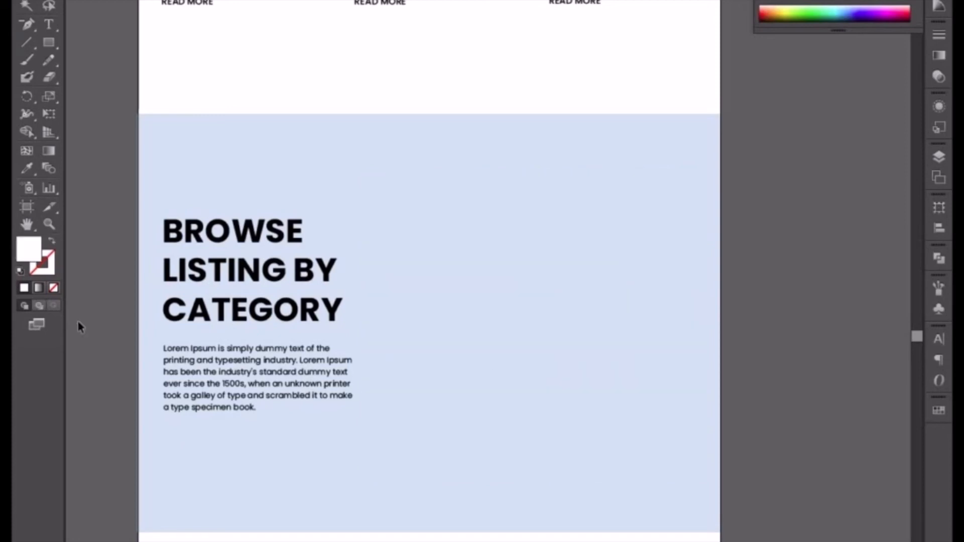
- Move the blue BROWSE LISTING BY CATEGORY section, with its heading and paragraph, up closer to the service cards
left_click_drag(106, 182, 466, 470)
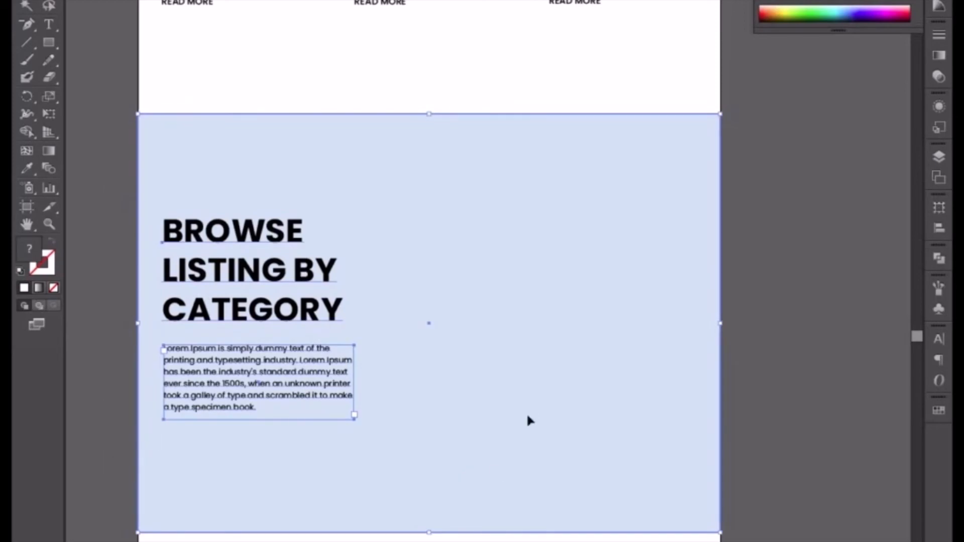
scroll(469, 423, "up", 5)
left_click_drag(476, 420, 476, 352)
left_click_drag(443, 355, 459, 403)
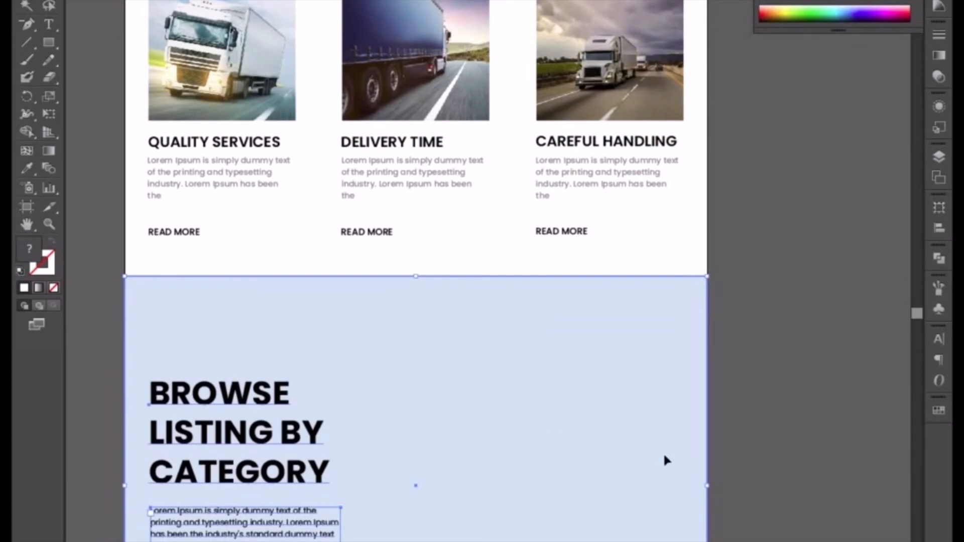
left_click(741, 416)
- Widen the blue section's background rectangle slightly past both side edges of the artboard
left_click(704, 440)
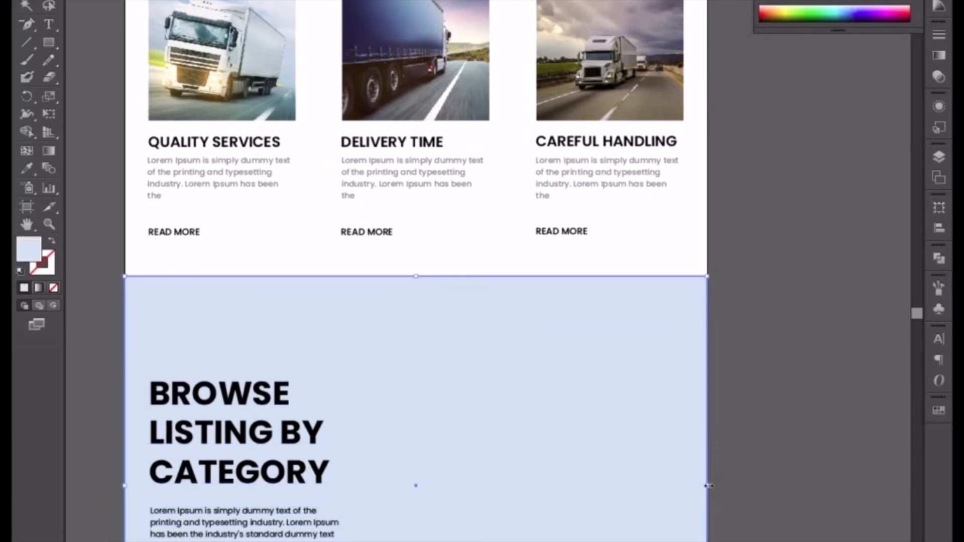
left_click_drag(707, 485, 711, 486)
left_click_drag(480, 452, 585, 401)
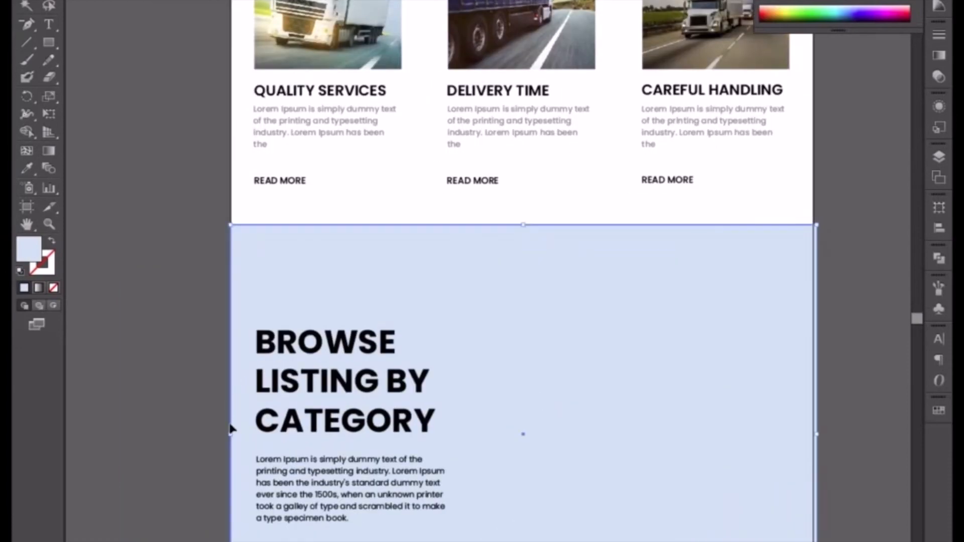
left_click_drag(231, 433, 227, 433)
left_click(198, 385)
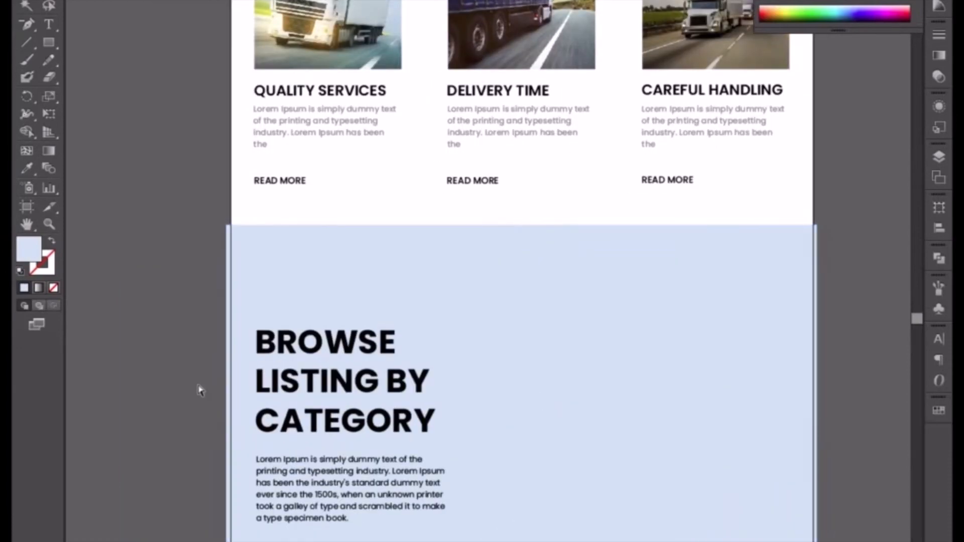
- Place the sunset truck photo from above the artboard over the blue BROWSE LISTING BY CATEGORY section
key("ctrl+minus")
key("ctrl+minus")
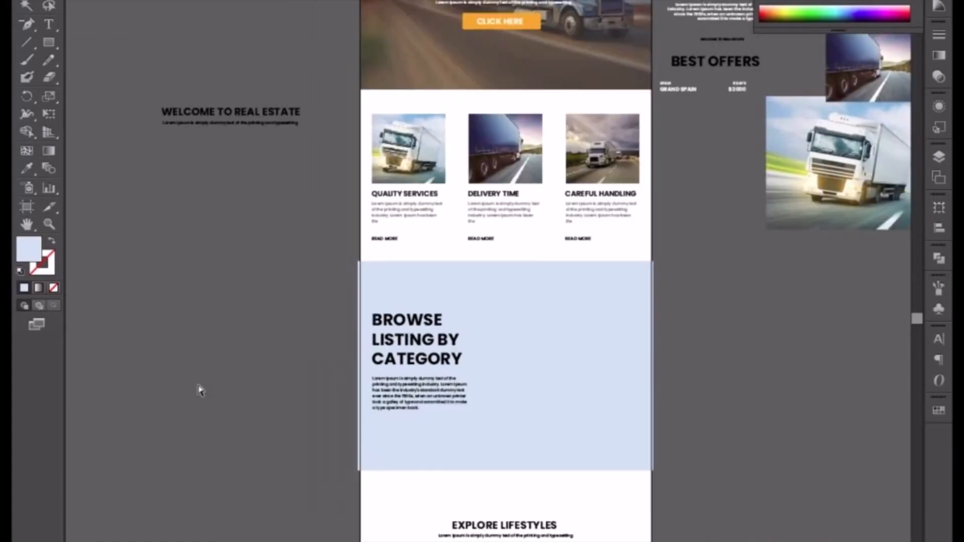
key("ctrl+minus")
left_click_drag(349, 275, 361, 396)
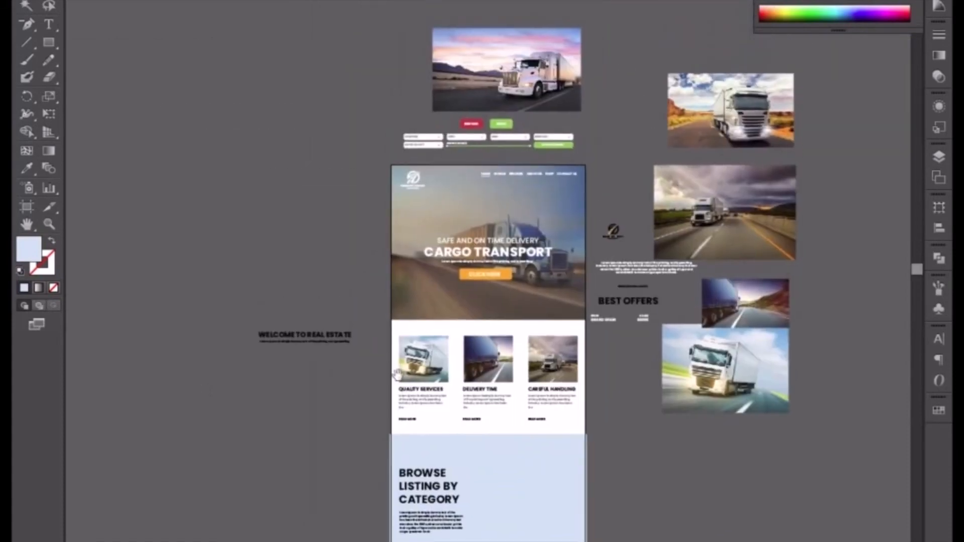
left_click(534, 105)
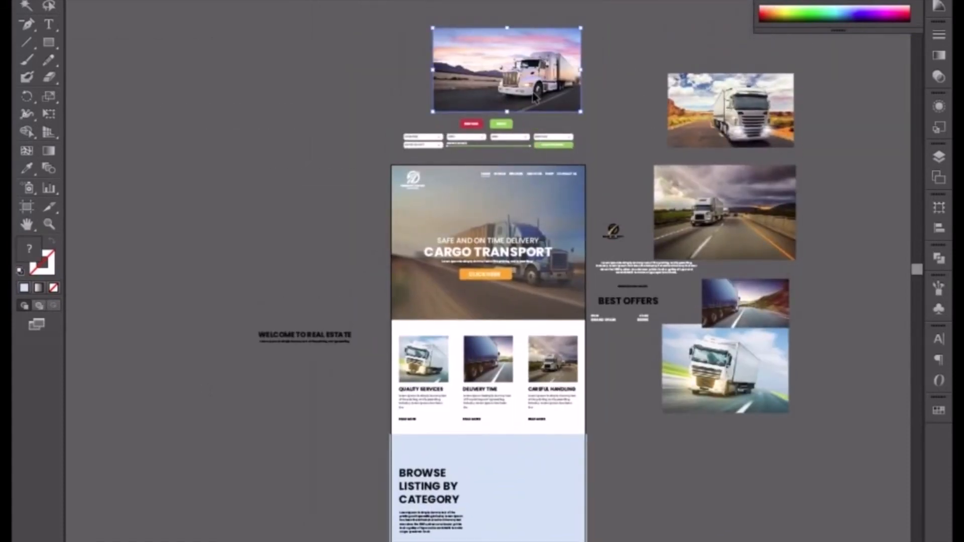
left_click_drag(534, 98, 521, 349)
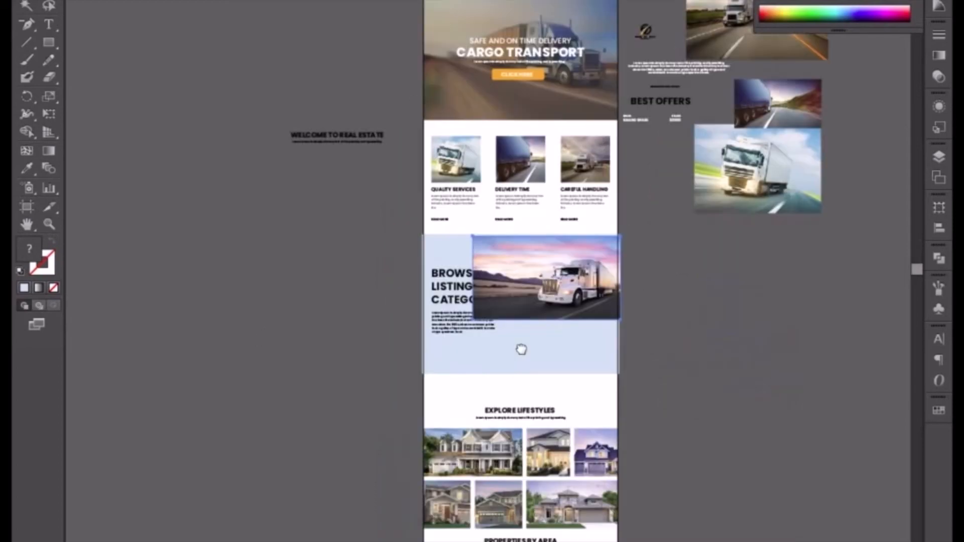
- Scale the sunset truck photo up beyond the artboard's width and shift it so the truck sits on the section's right side
key("ctrl+plus")
key("ctrl+plus")
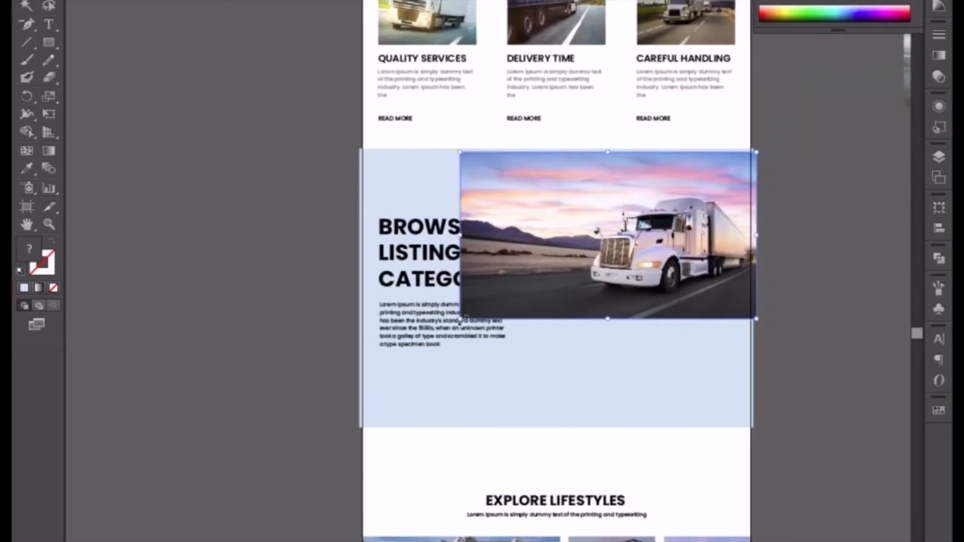
left_click_drag(466, 319, 345, 383)
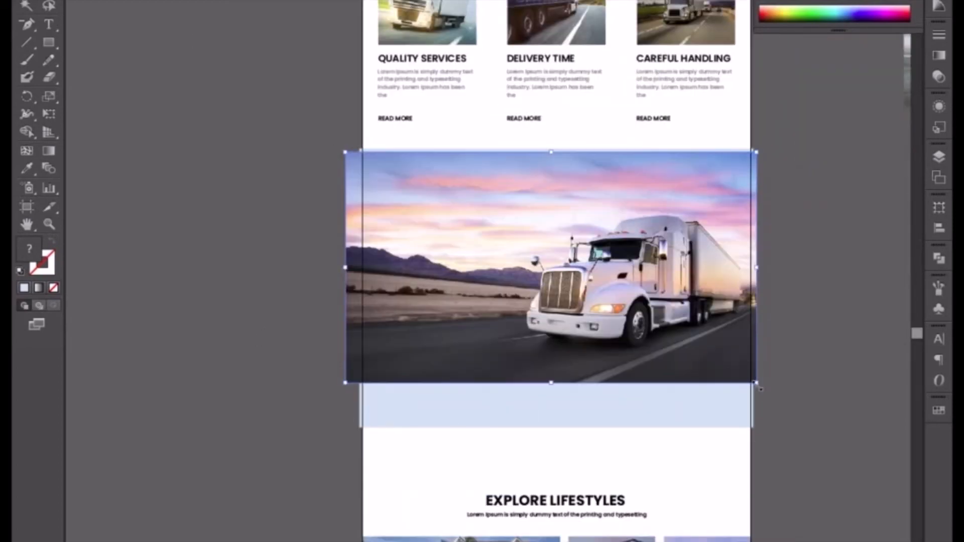
left_click_drag(755, 382, 776, 394)
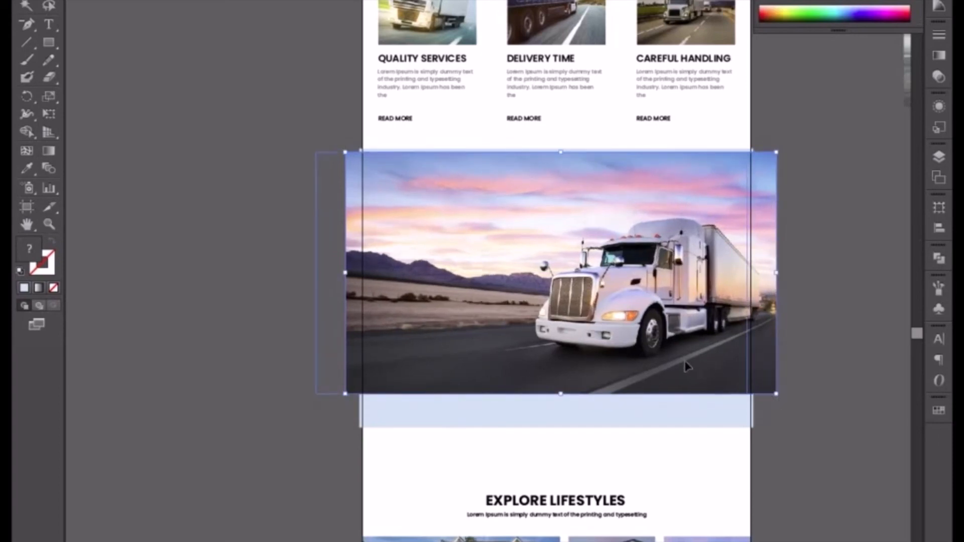
left_click_drag(685, 361, 692, 362)
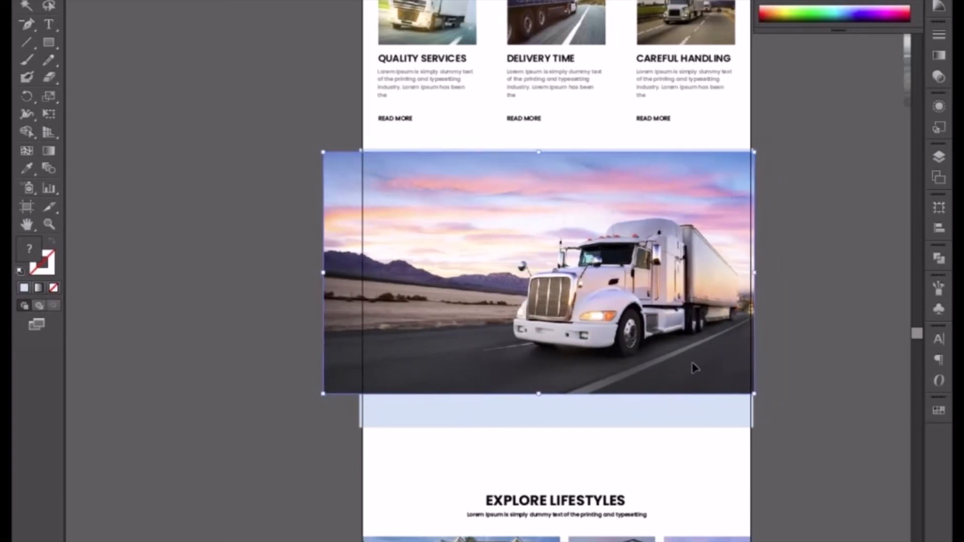
key("Right")
key("Right")
key("Right")
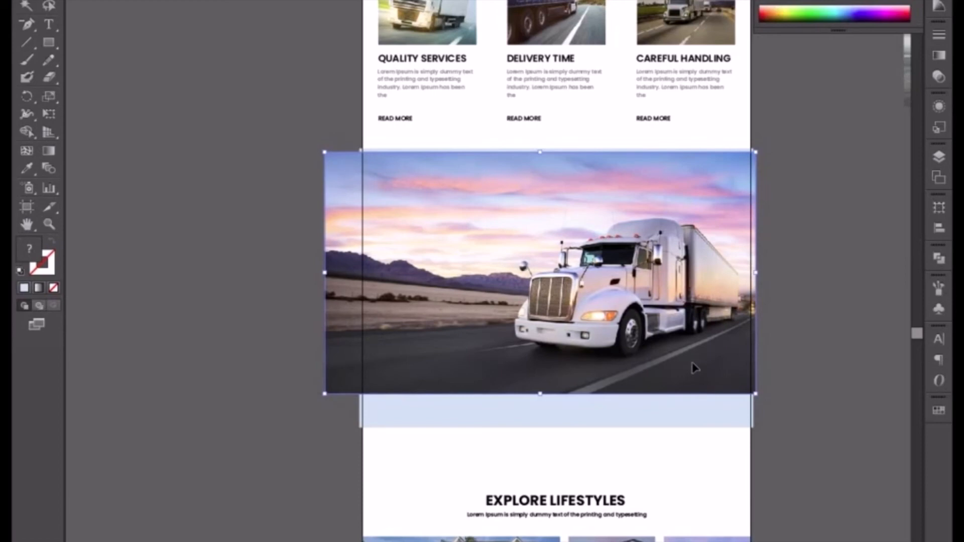
- Put the sunset truck photo behind the blue section's background rectangle and mask it to the rectangle's shape with a clipping mask
left_click(794, 442)
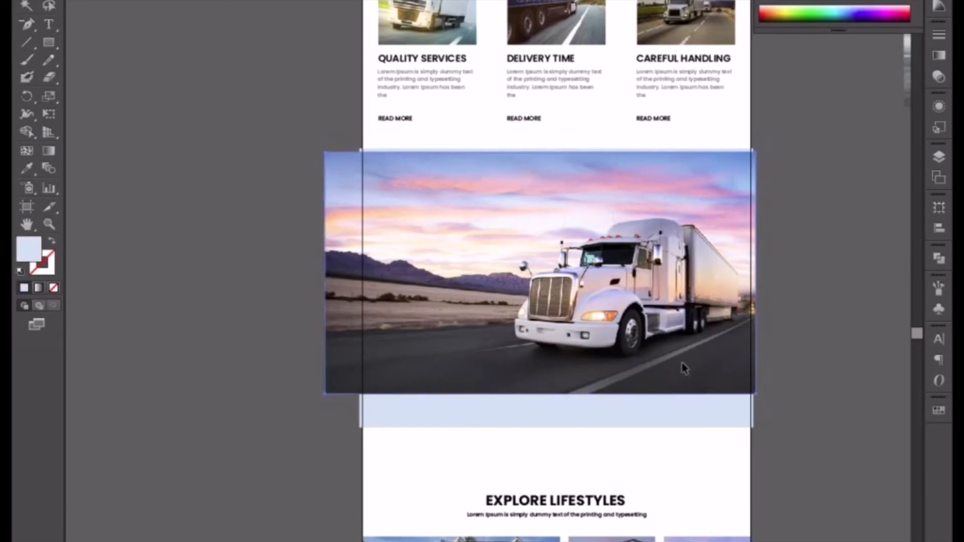
left_click(684, 368)
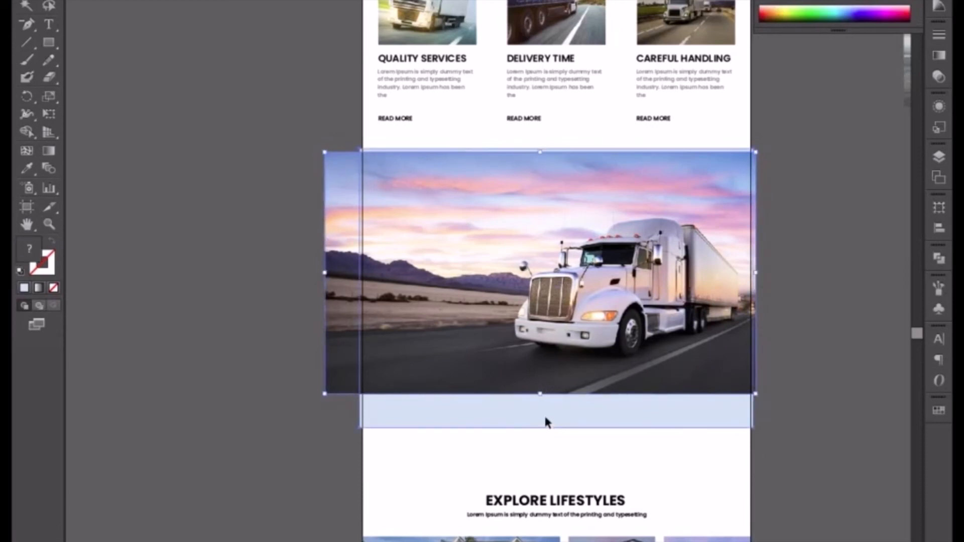
left_click(801, 444)
left_click(702, 373)
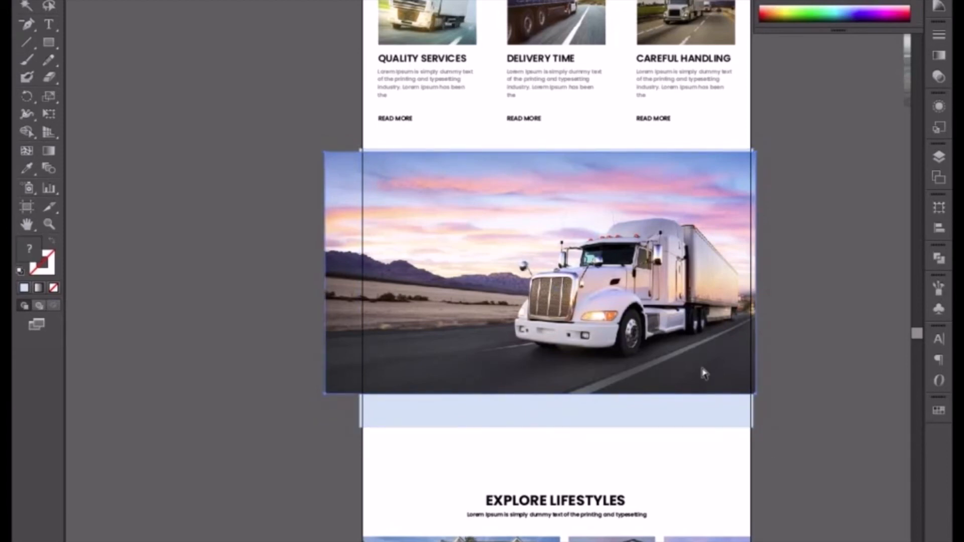
key("Delete")
left_click(692, 381)
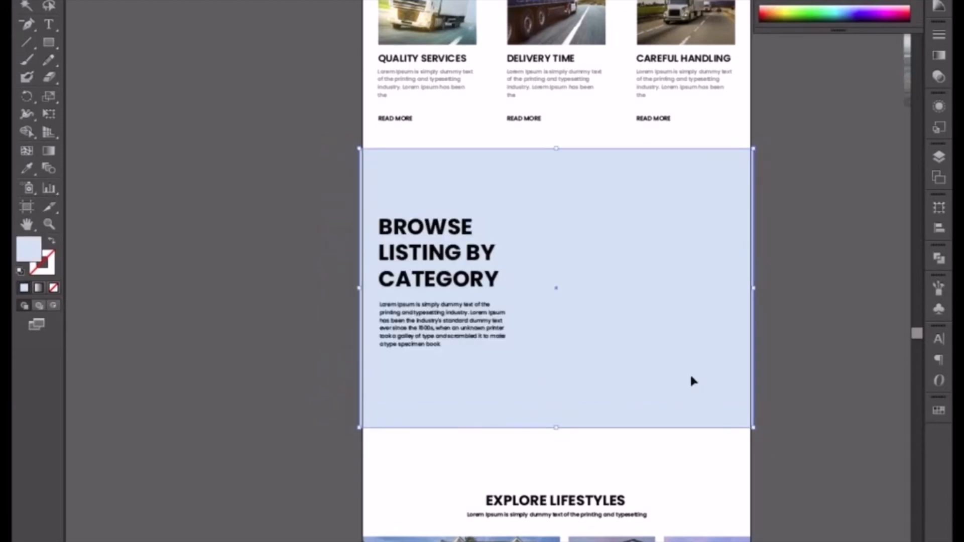
key("ctrl+b")
left_click(670, 406, "shift")
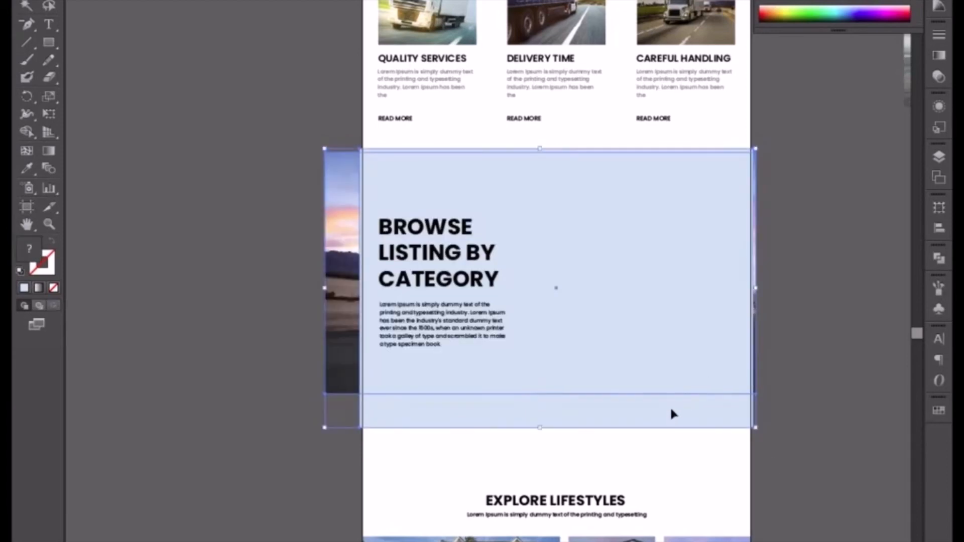
right_click(664, 389)
left_click(713, 474)
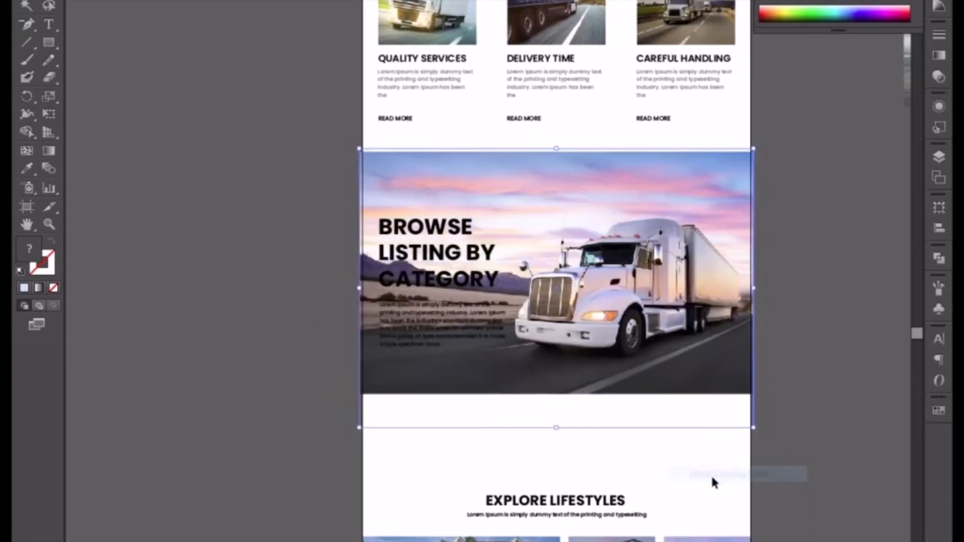
left_click(794, 405)
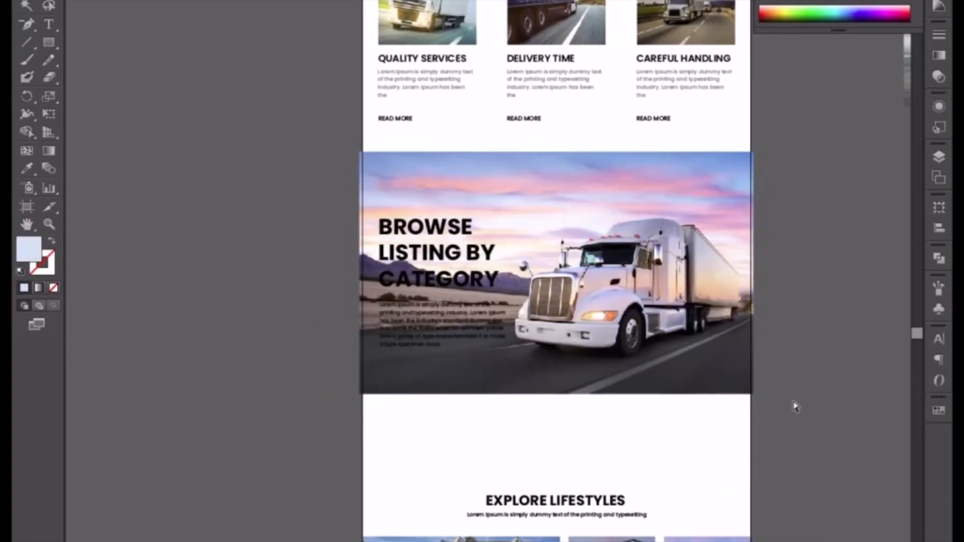
- Recolor the BROWSE LISTING BY CATEGORY heading and its paragraph white over the truck photo
key("ctrl+equal")
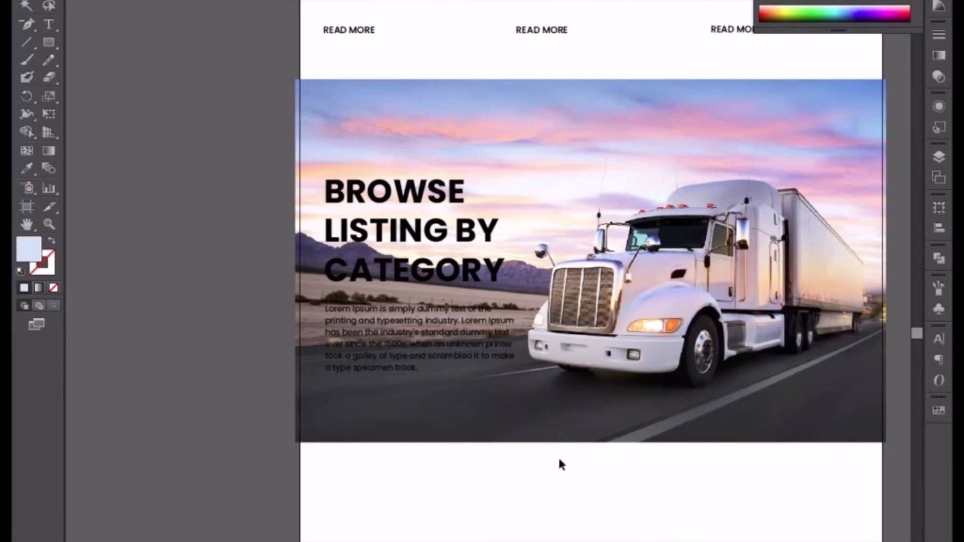
left_click(424, 273)
left_click(427, 326, "shift")
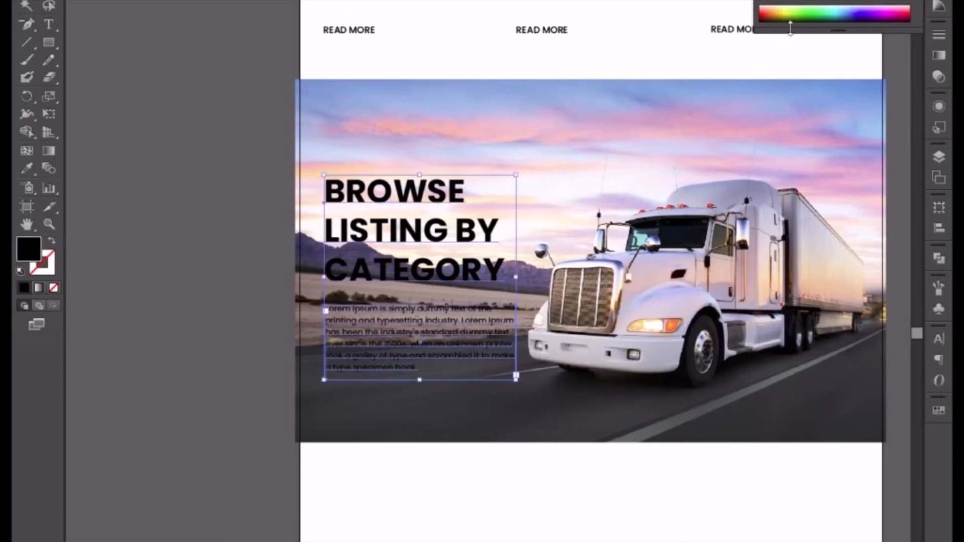
left_click(785, 6)
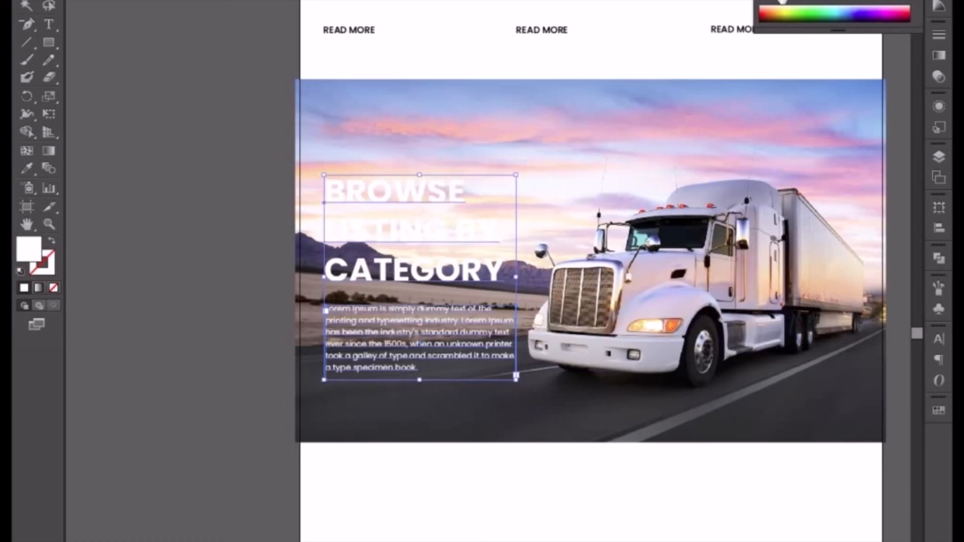
left_click(227, 267)
left_click_drag(260, 279, 213, 294)
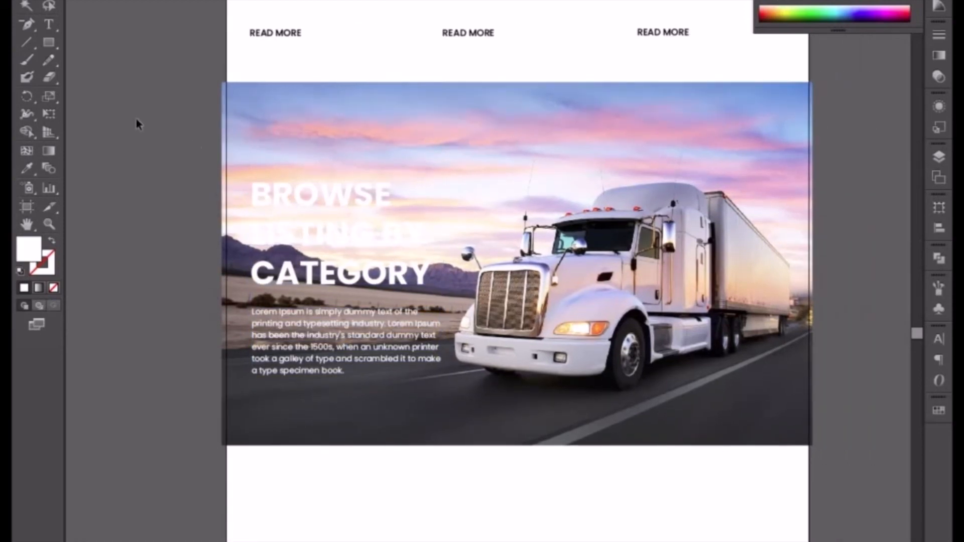
- Draw a rectangle covering the whole truck photo section, fitting its lower edge to the photo's
left_click(49, 44)
left_click_drag(222, 82, 813, 444)
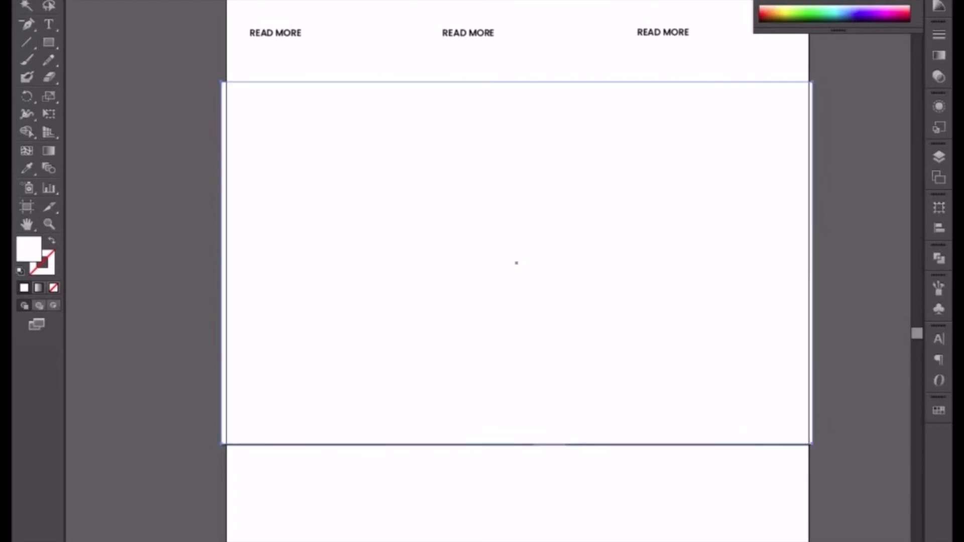
key("v")
left_click_drag(517, 445, 517, 446)
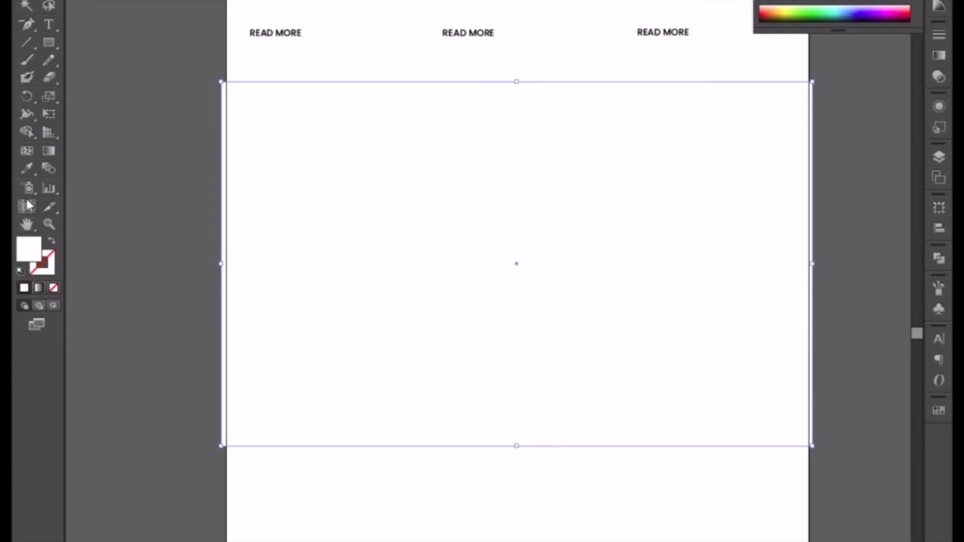
- Fill the rectangle over the truck photo with medium gray and lower its opacity to make a translucent overlay
double_click(29, 250)
left_click(288, 405)
left_click_drag(288, 405, 288, 385)
left_click(654, 300)
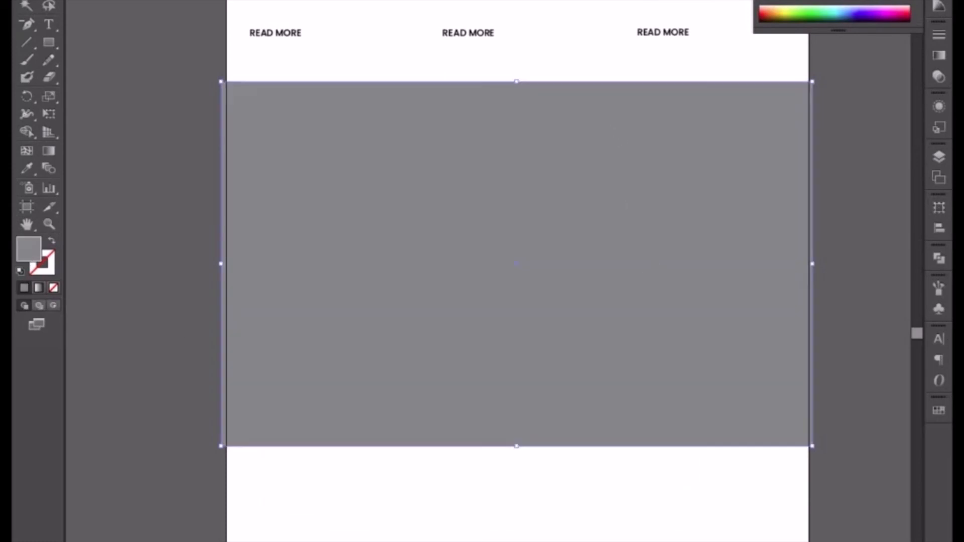
left_click(514, 1)
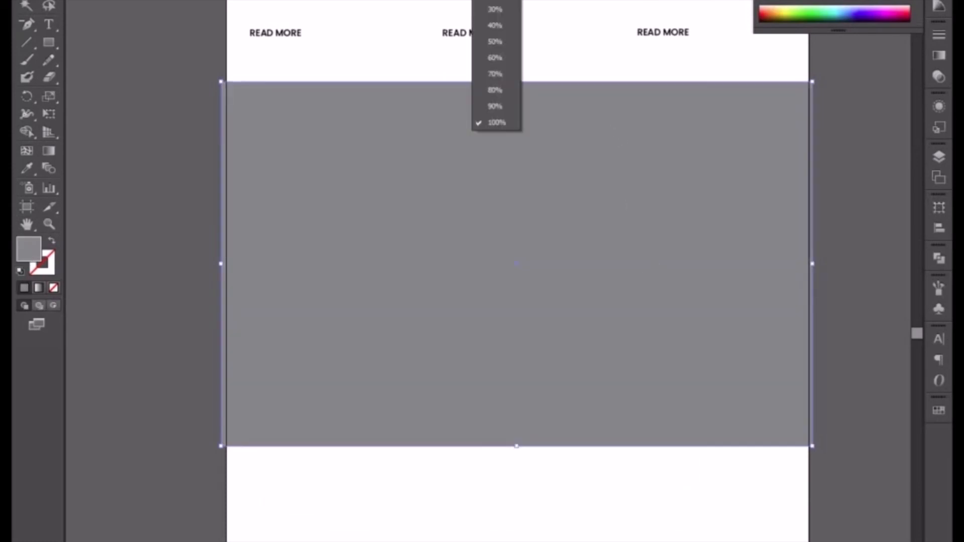
left_click(495, 4)
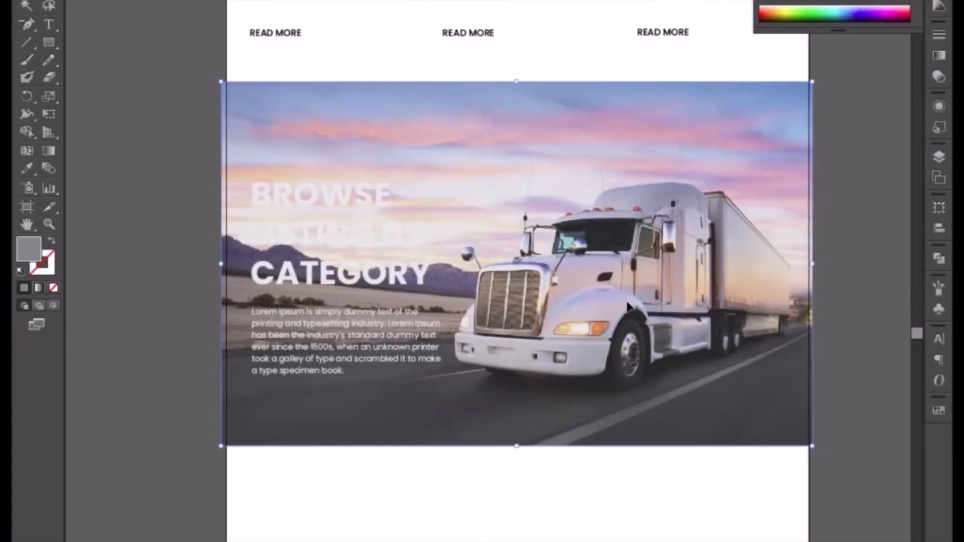
- Arrange the white heading and paragraph in front of the gray overlay on the truck photo
key("a")
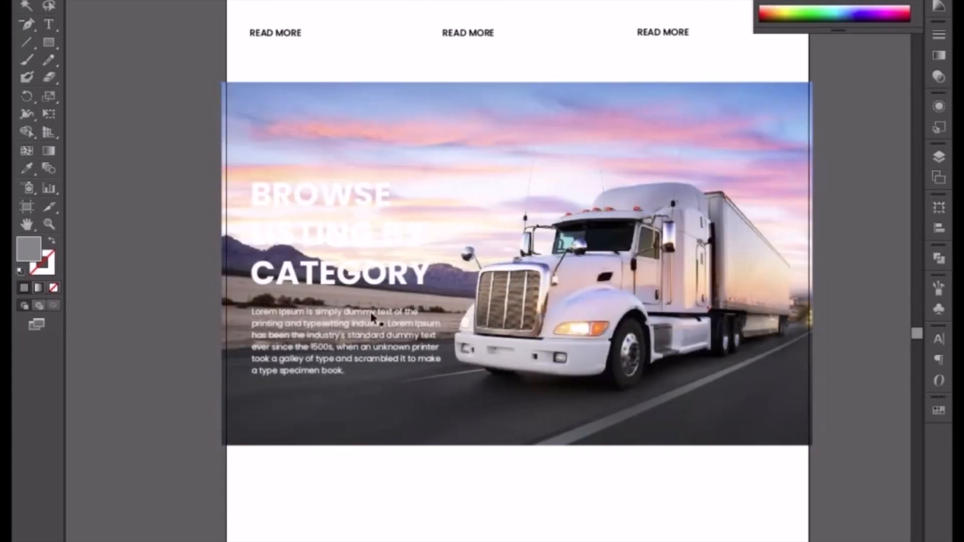
left_click(350, 204)
left_click(355, 324, "shift")
key("ctrl+b")
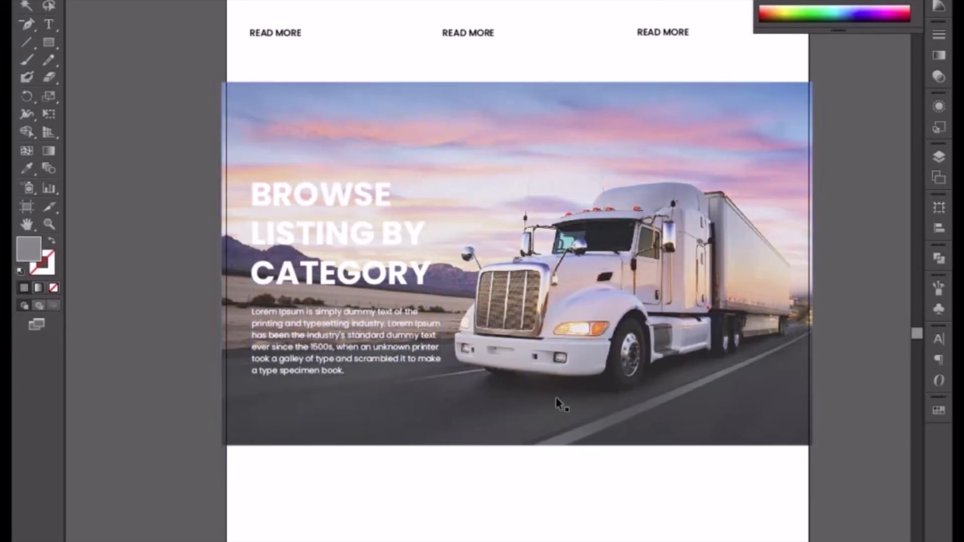
- Examine up close how the gray overlay's lower and upper edges line up with the truck photo's edges
scroll(523, 502, "down", 2)
key("ctrl+plus")
key("ctrl+plus")
key("ctrl+plus")
key("ctrl+plus")
key("ctrl+plus")
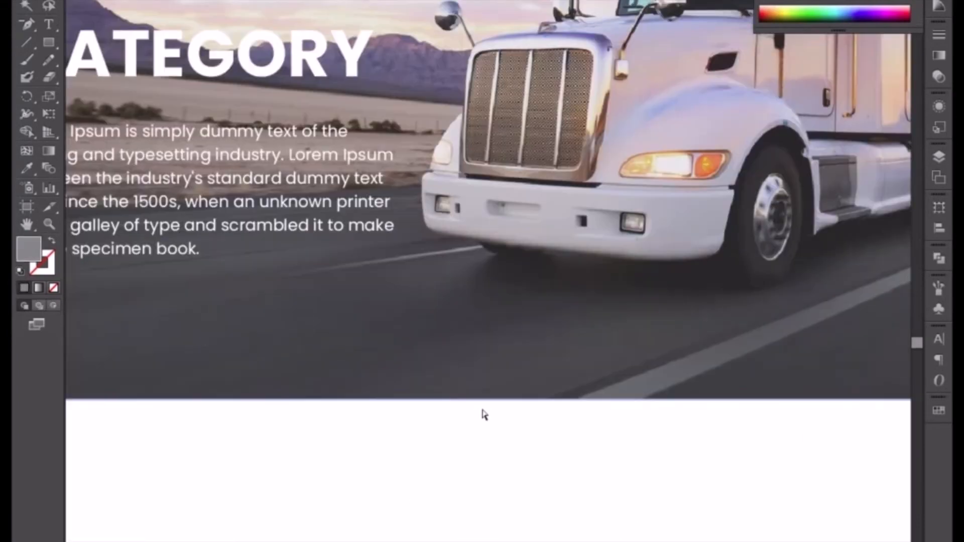
left_click_drag(626, 499, 512, 281)
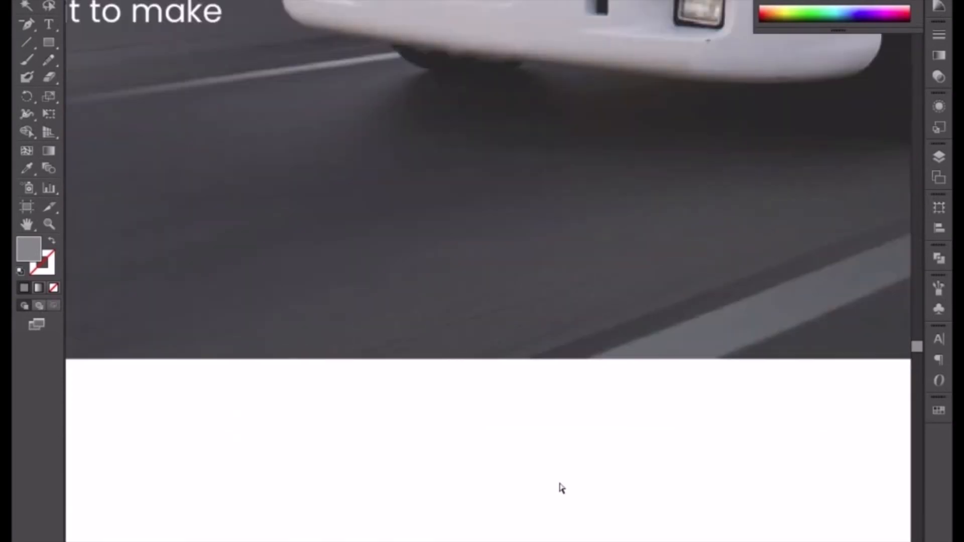
key("ctrl+minus")
key("ctrl+minus")
left_click_drag(576, 262, 442, 345)
left_click_drag(646, 223, 448, 345)
scroll(479, 275, "up", 10)
scroll(479, 276, "left", 4)
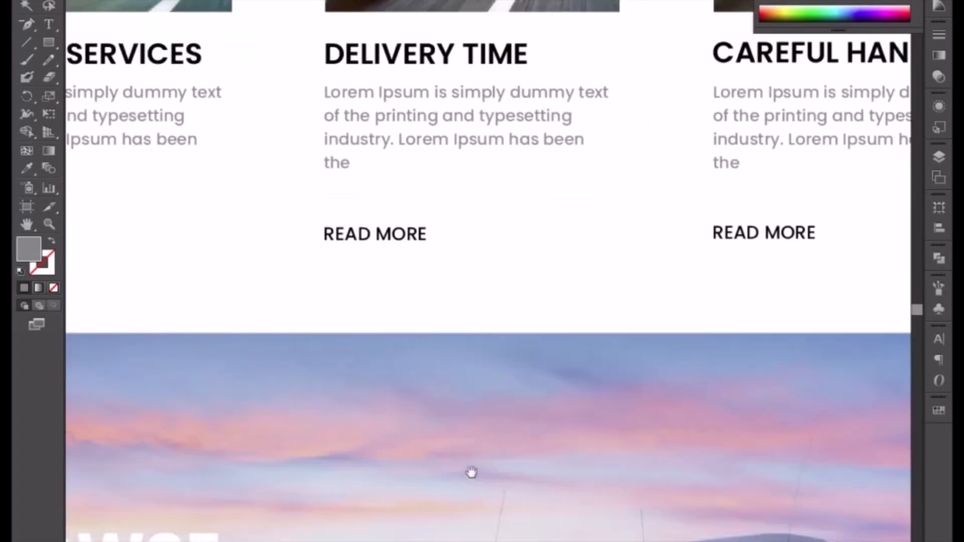
key("ctrl+plus")
key("ctrl+plus")
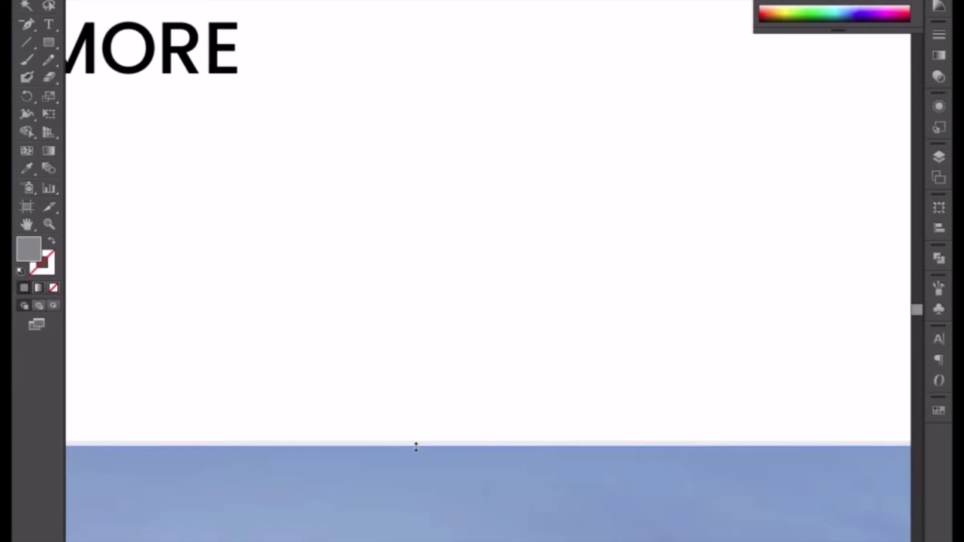
key("ctrl+minus")
key("ctrl+minus")
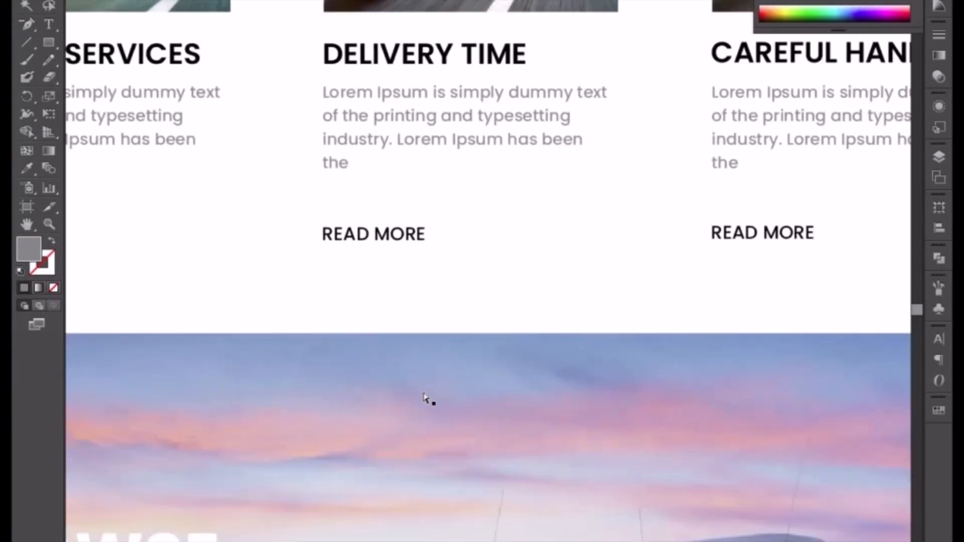
key("ctrl+minus")
scroll(319, 351, "down", 3)
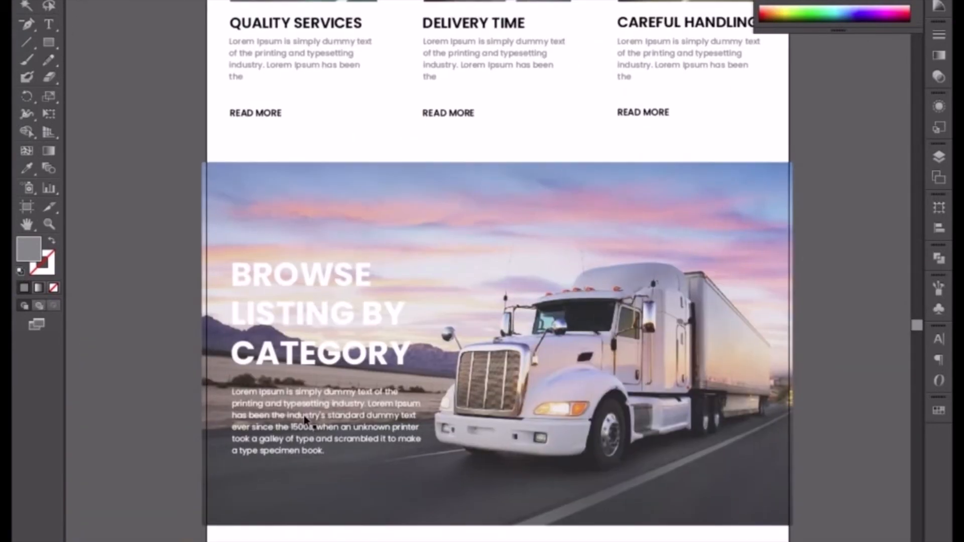
- Darken the translucent overlay's gray fill over the truck photo to #383838
left_click(430, 231)
double_click(28, 248)
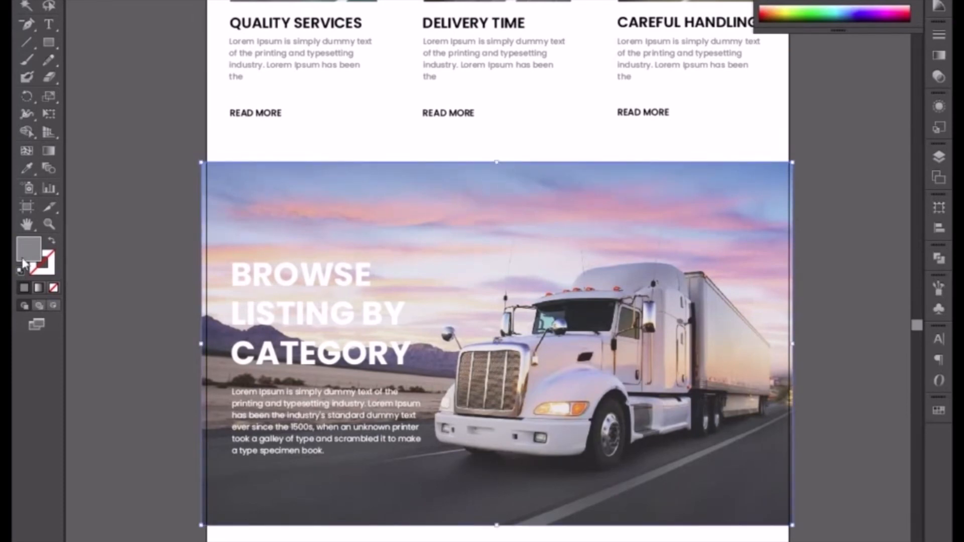
left_click_drag(287, 391, 288, 422)
left_click(661, 300)
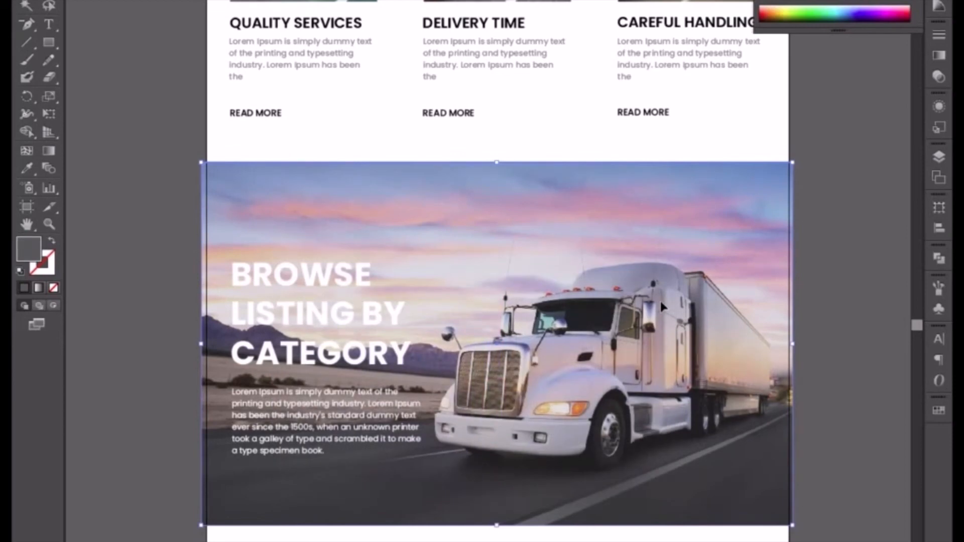
double_click(35, 254)
left_click_drag(283, 425, 286, 440)
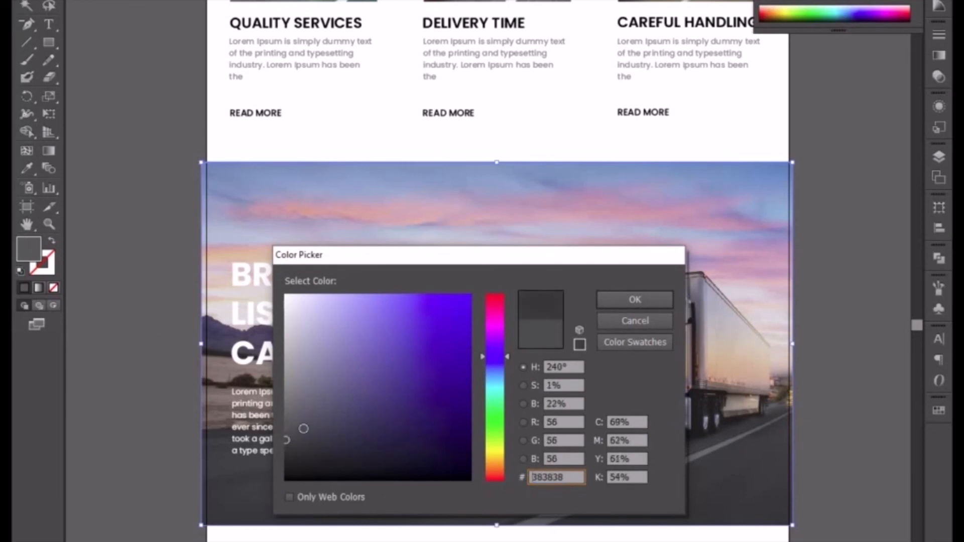
left_click(610, 301)
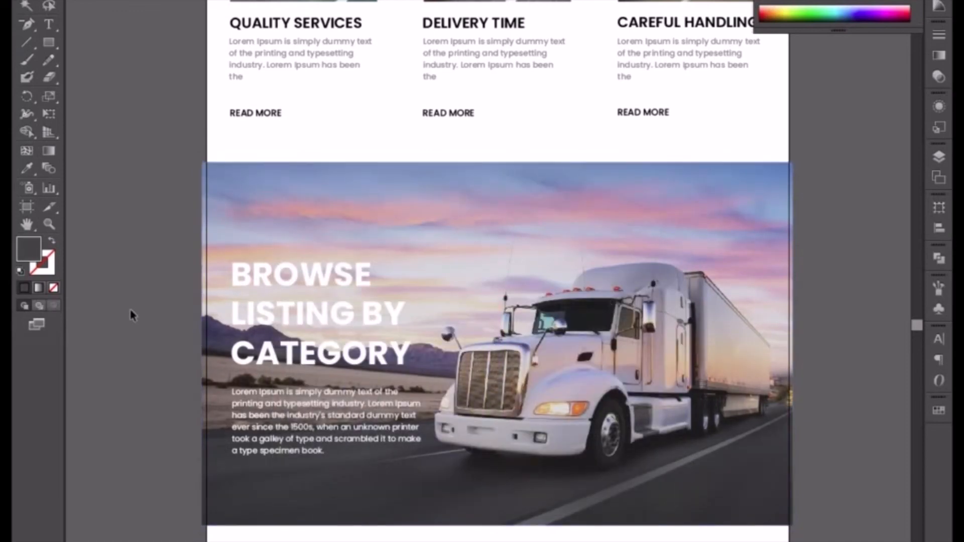
- Set the truck photo overlay's fill to the near-black color #232323
left_click(236, 221)
double_click(36, 255)
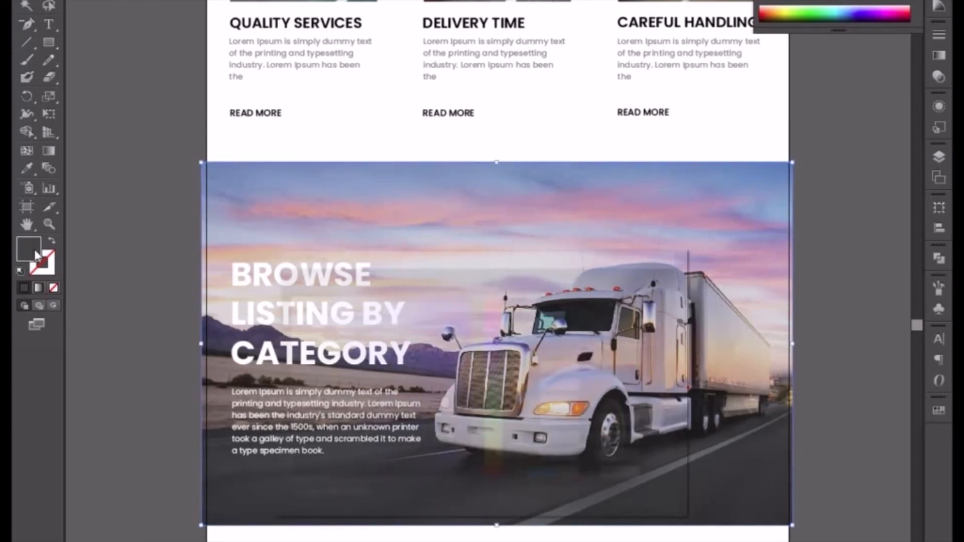
left_click_drag(286, 449, 285, 455)
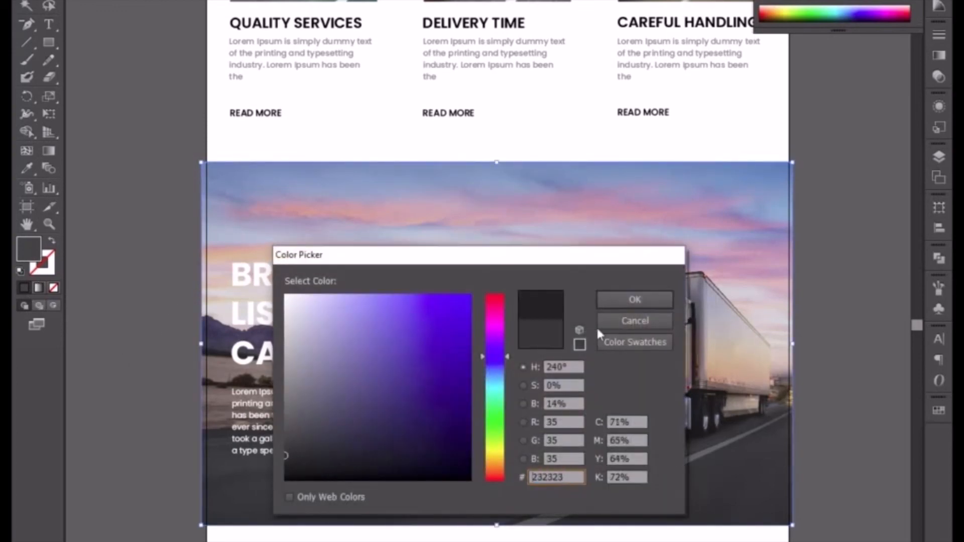
left_click(634, 300)
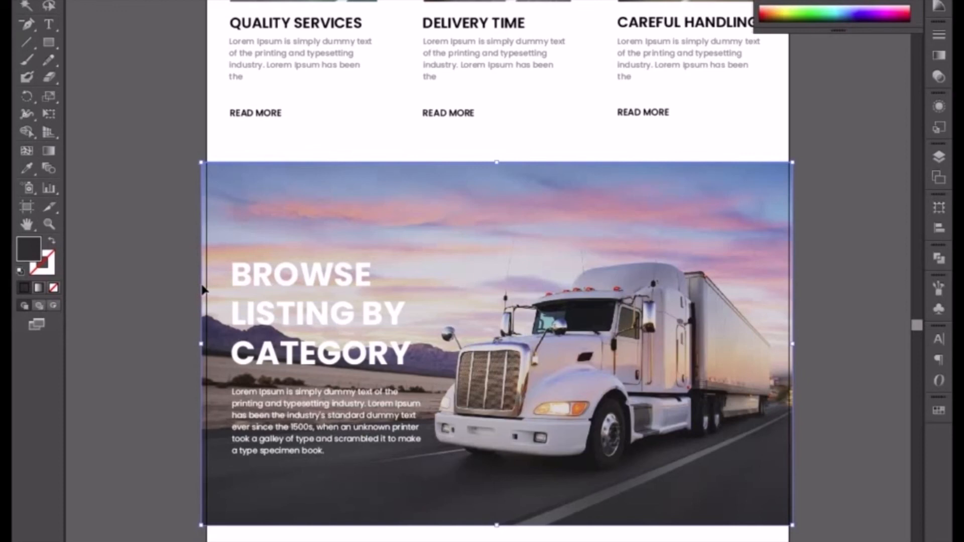
- Replace the BROWSE LISTING BY CATEGORY heading on the truck photo with PROFESSIONAL SERVICES
triple_click(309, 310)
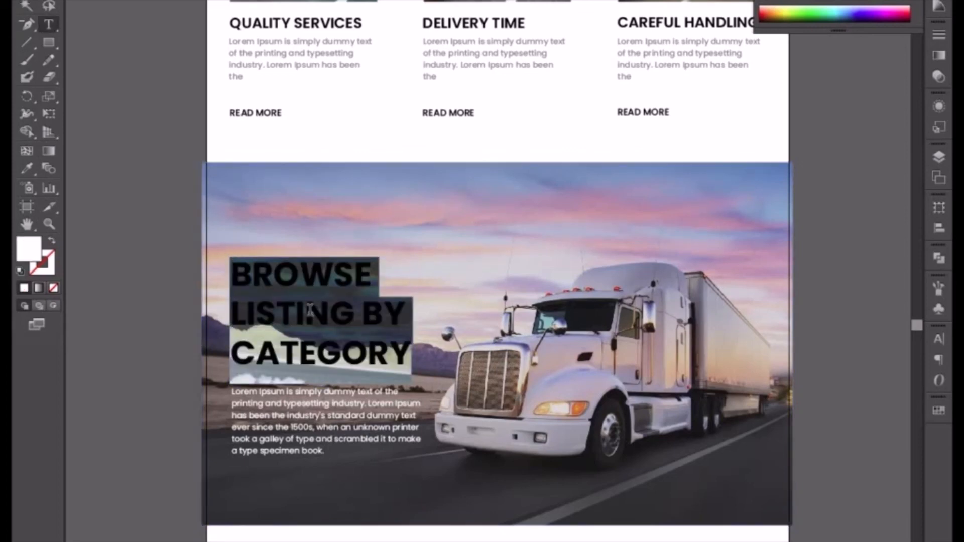
type("PROFESS")
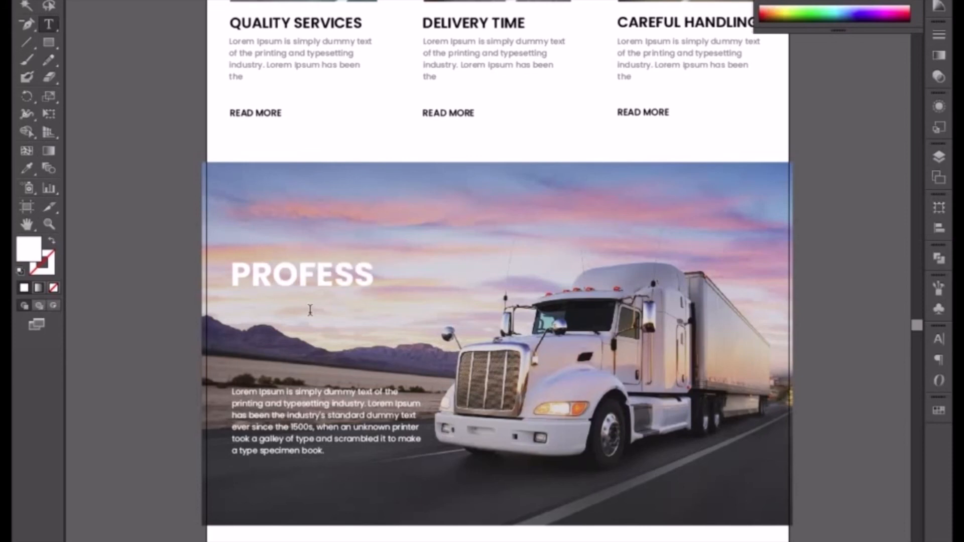
type("IONAL")
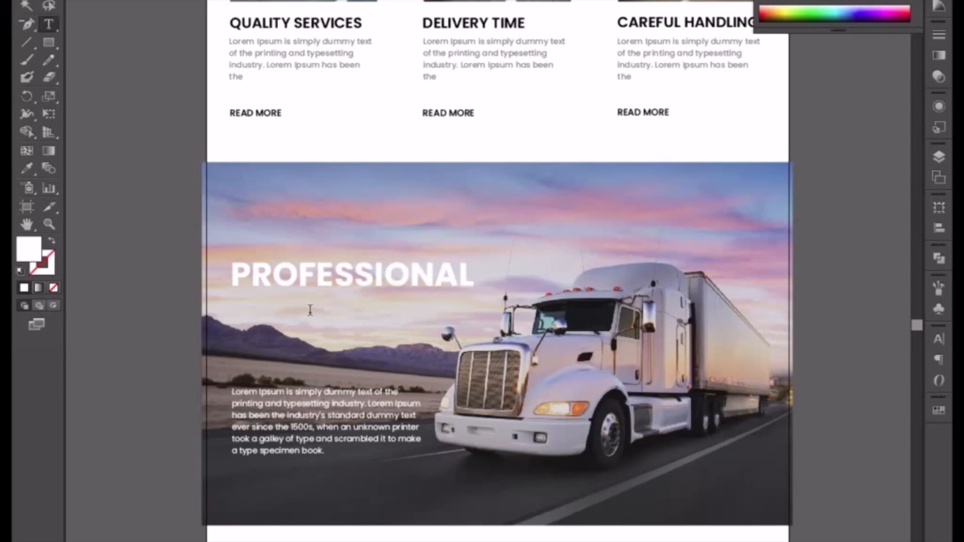
type("S")
key("BackSpace")
type("SERVICE")
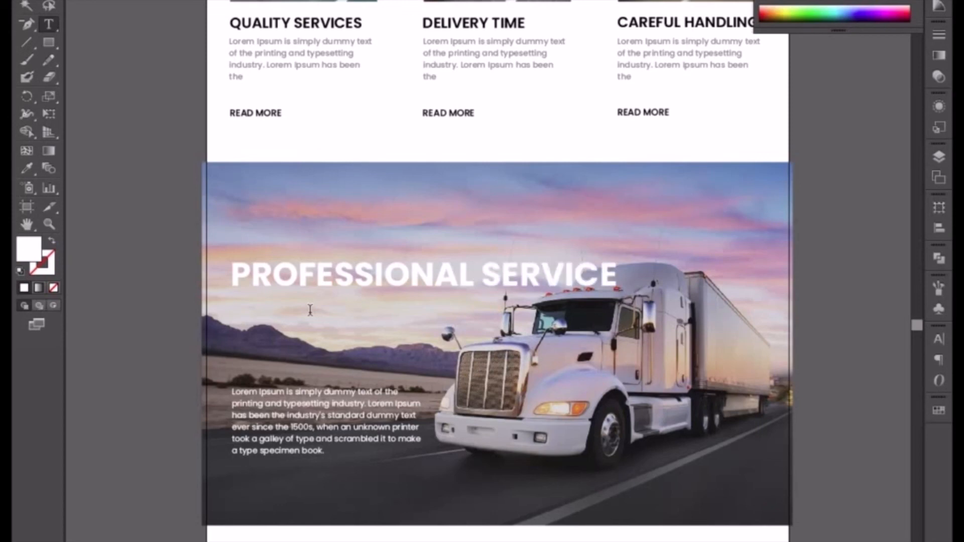
type("S")
left_click(25, 5)
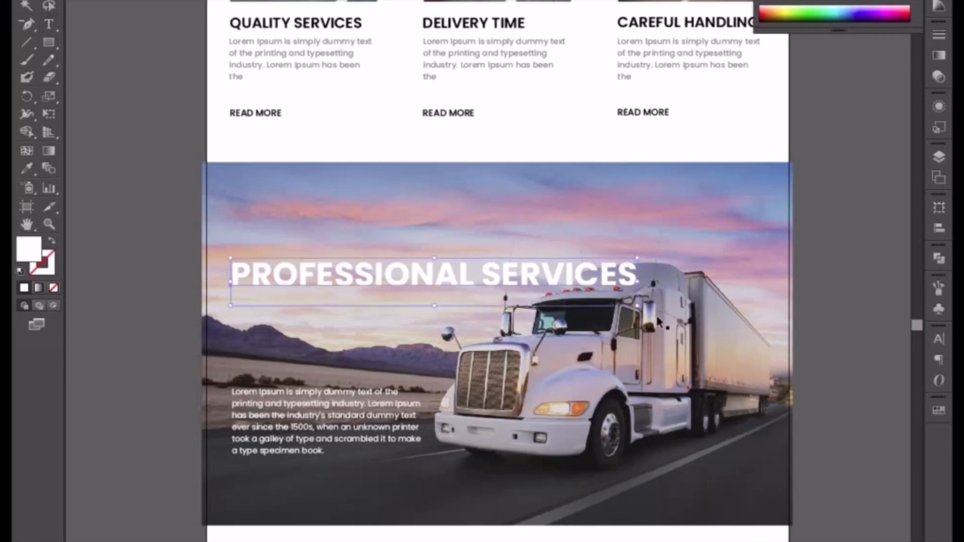
- Scale the PROFESSIONAL SERVICES heading down to roughly the paragraph's width and set its font weight to Regular
left_click_drag(638, 305, 475, 284)
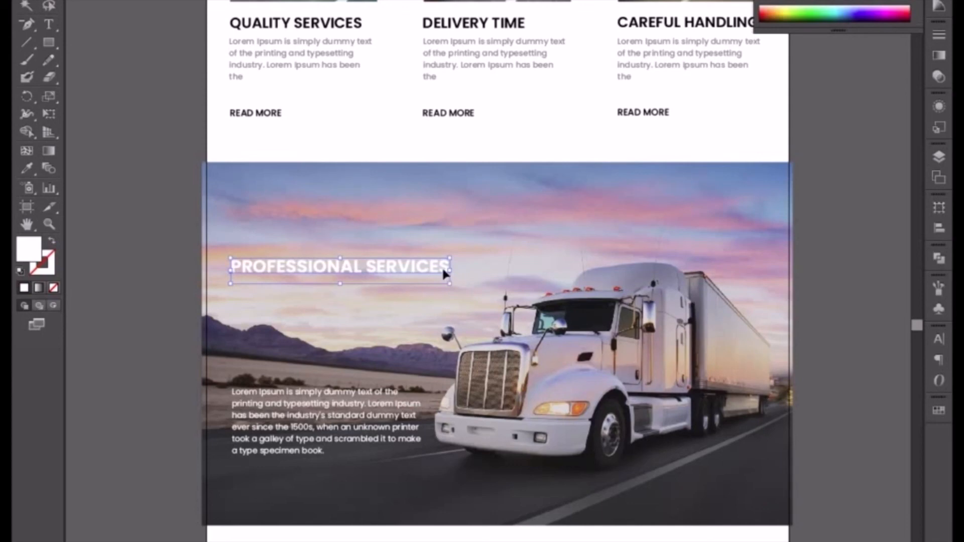
left_click(631, 58)
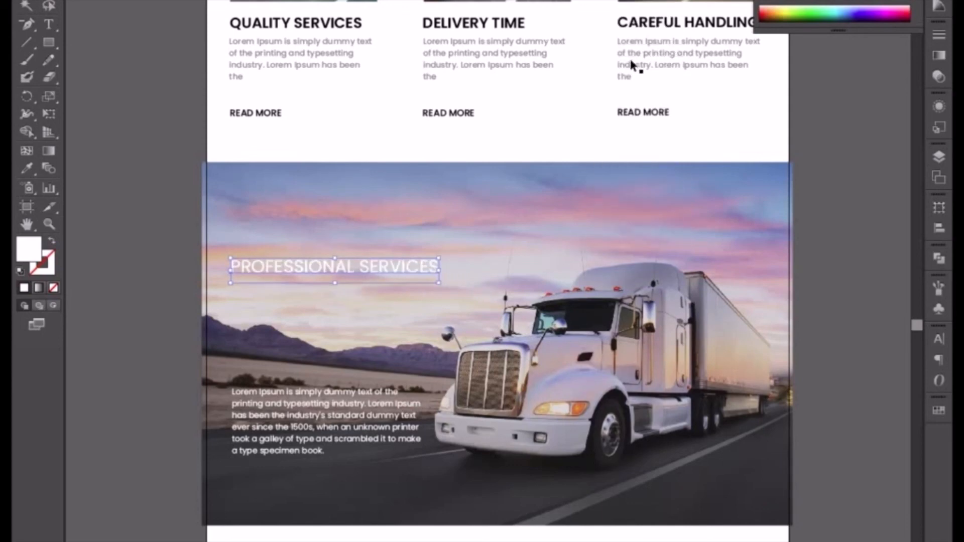
left_click_drag(442, 283, 450, 278)
- Add the second line WITH INTERNATIONAL EXPERIENCE. below PROFESSIONAL SERVICES in the same heading
double_click(449, 269)
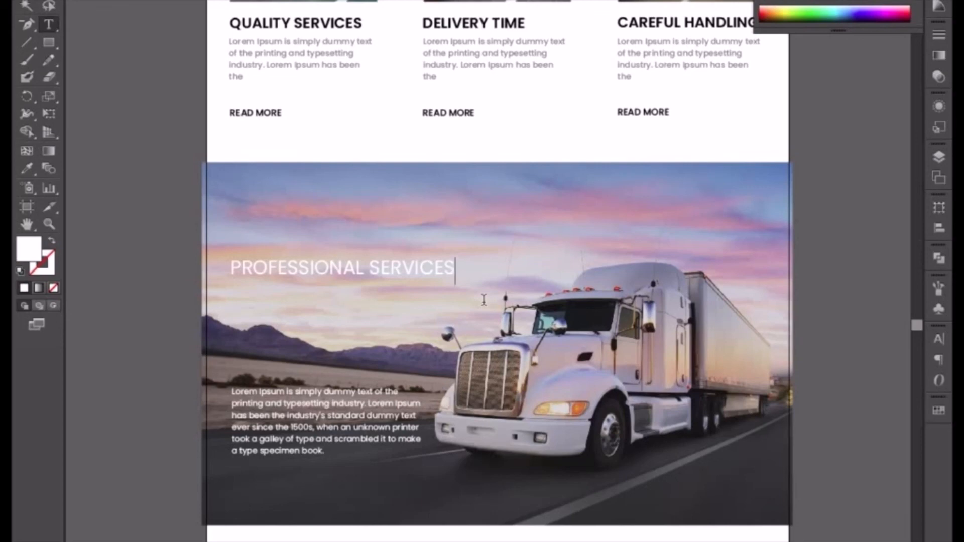
type("WITH INTER")
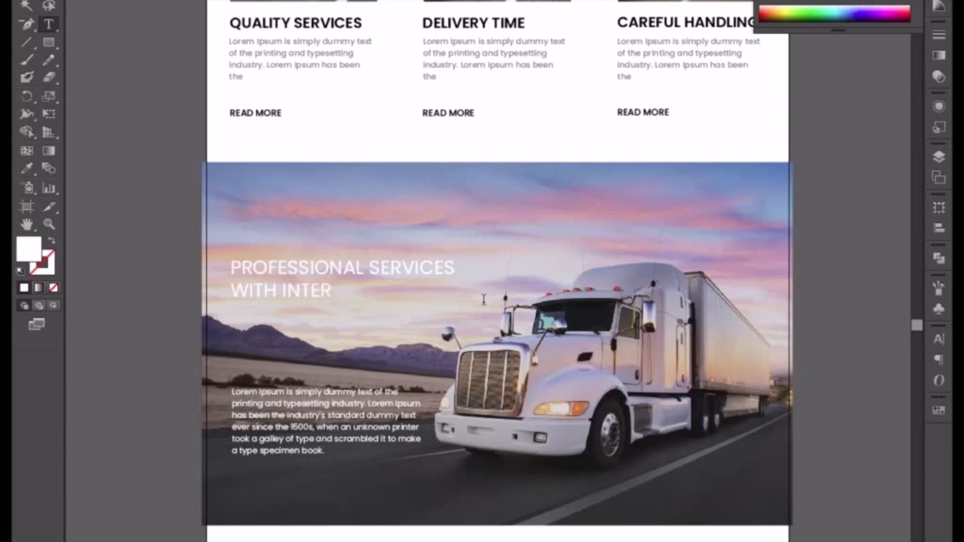
type("NATIONA")
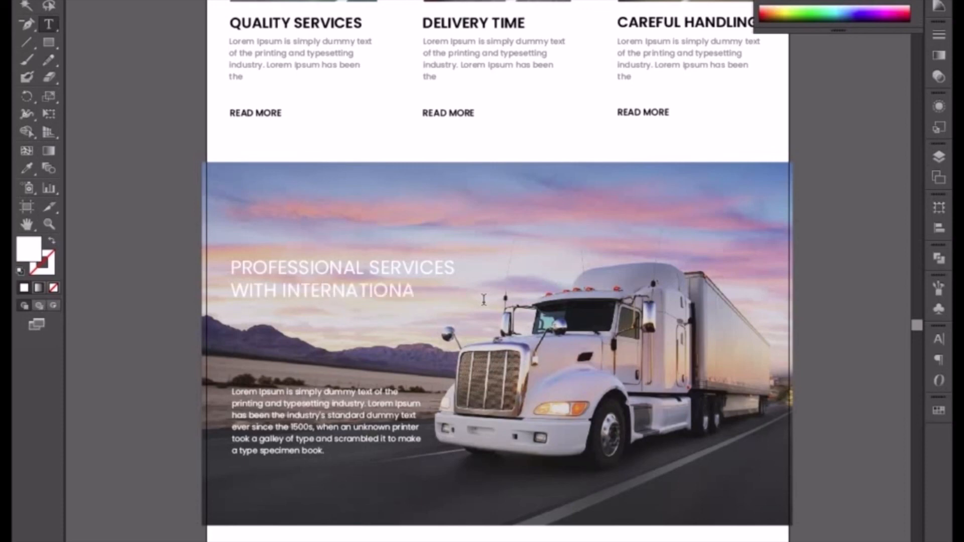
type("L EXPERI")
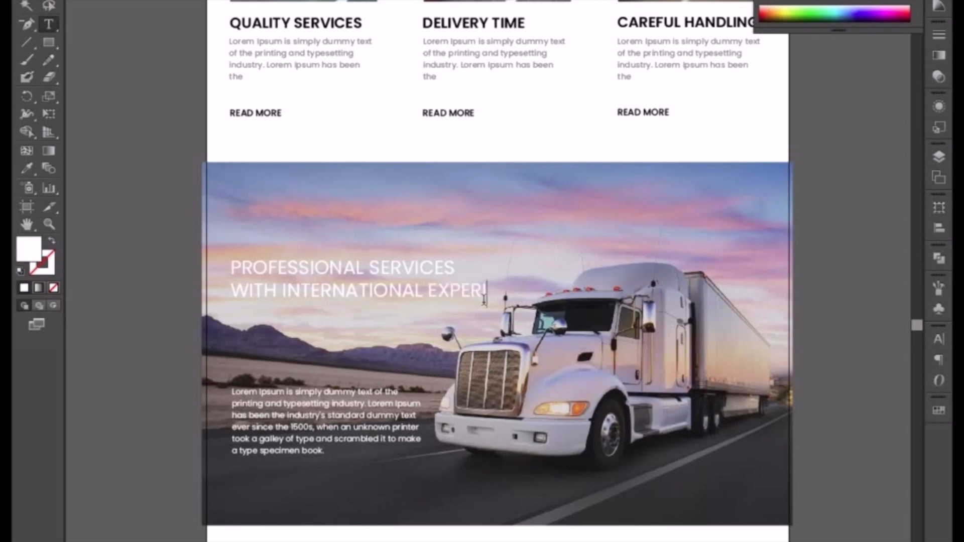
type("ENCE.")
- Set the heading line WITH INTERNATIONAL EXPERIENCE. to the SemiBold font weight
left_click_drag(231, 290, 551, 282)
left_click(672, 1)
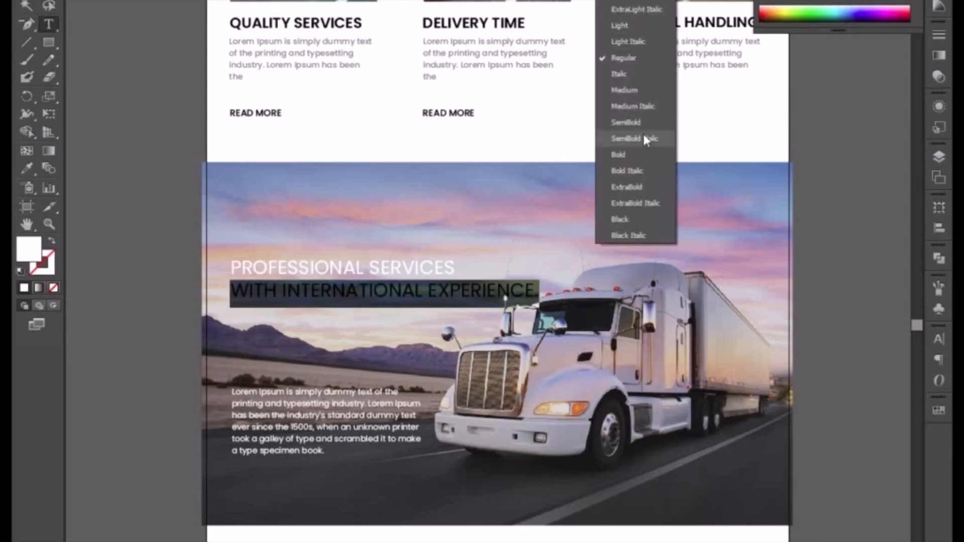
left_click(642, 123)
left_click(26, 6)
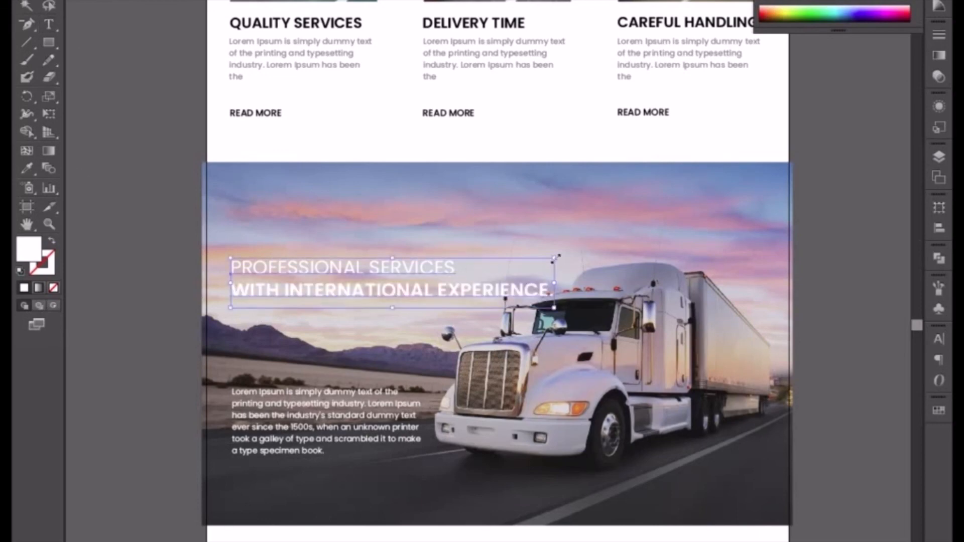
- Shrink the two-line heading and move it down toward the paragraph, keeping the paragraph at its original place
left_click_drag(554, 259, 461, 315)
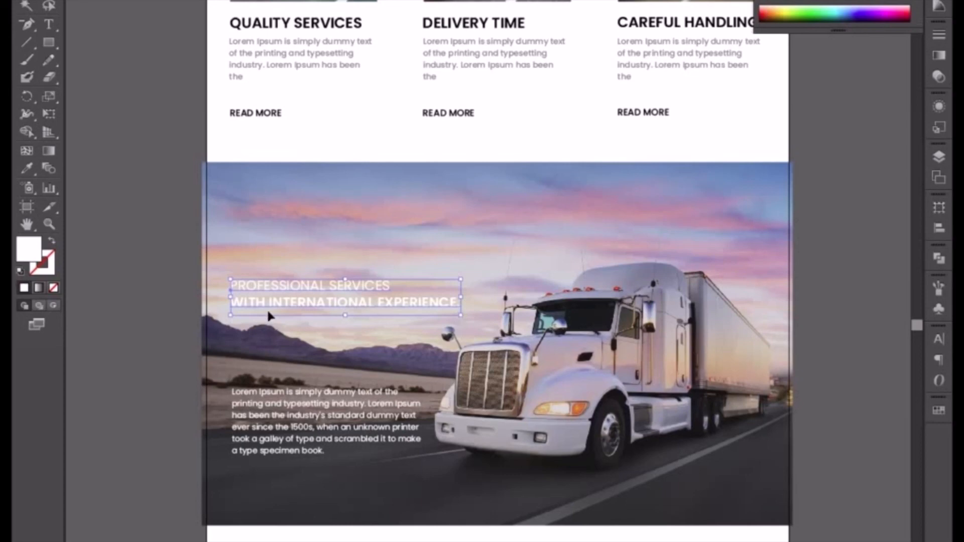
left_click_drag(267, 308, 274, 325)
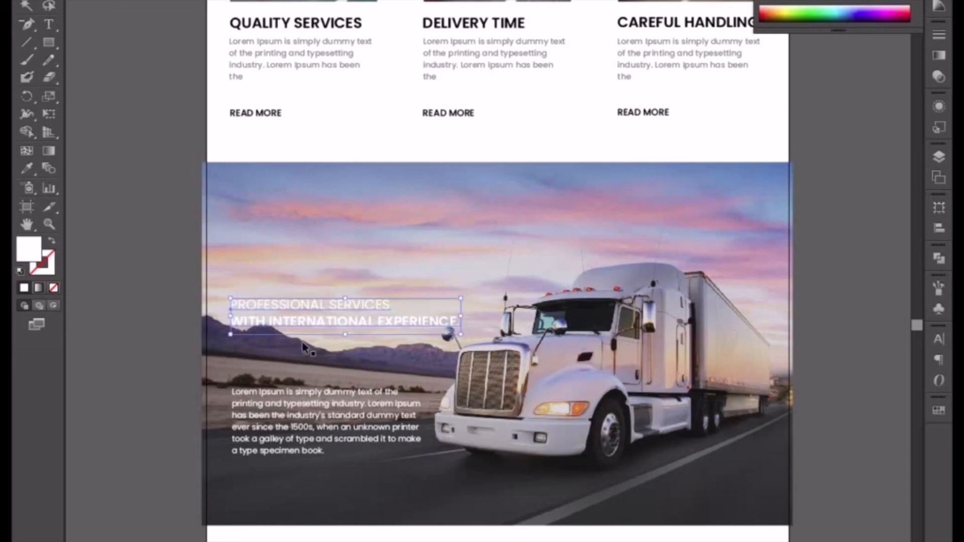
left_click_drag(296, 409, 297, 363)
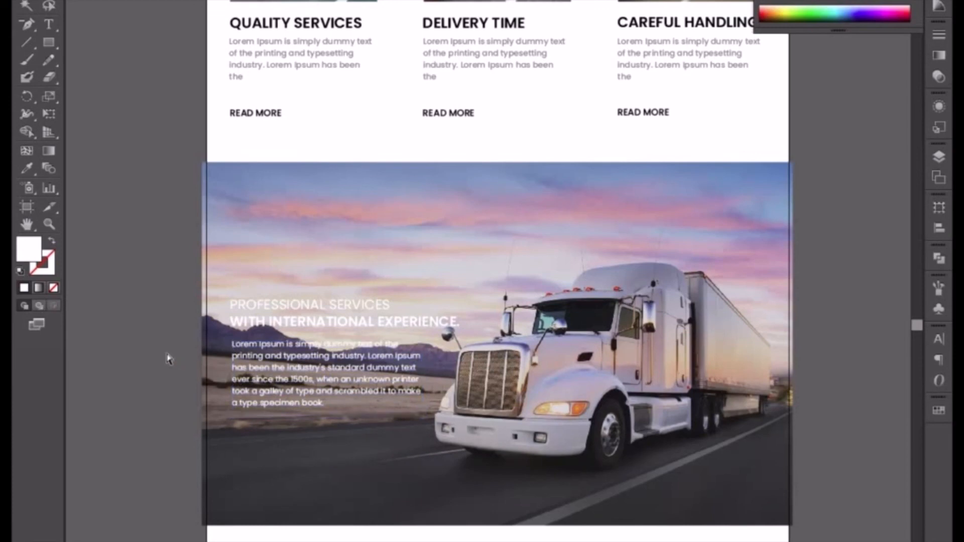
key("ctrl+z")
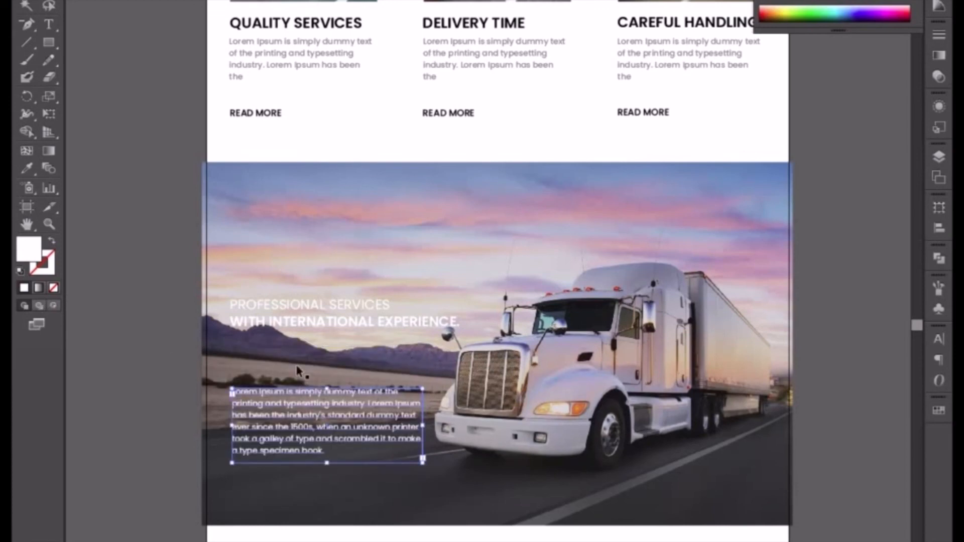
- Break EXPERIENCE. onto a third heading line and enlarge the heading to fill the space above the paragraph
double_click(373, 321)
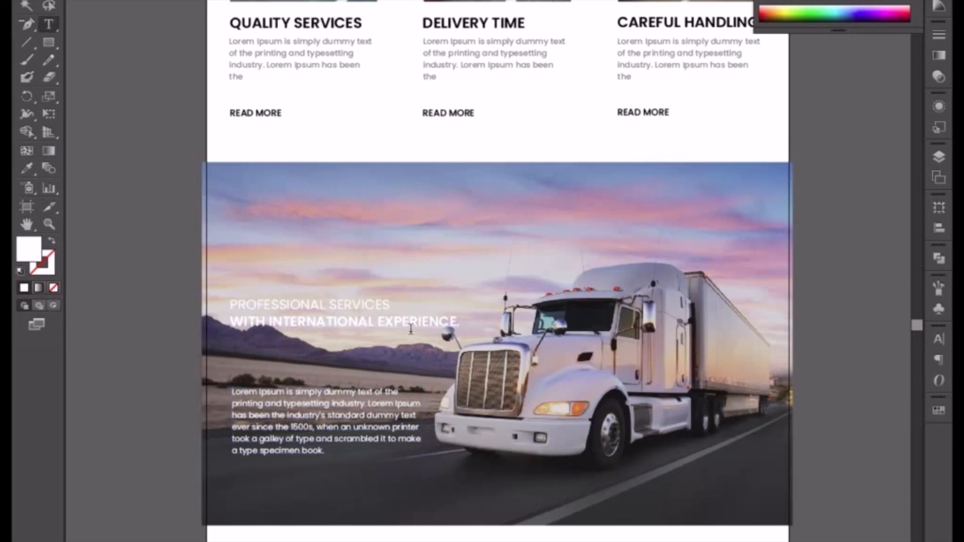
key("Return")
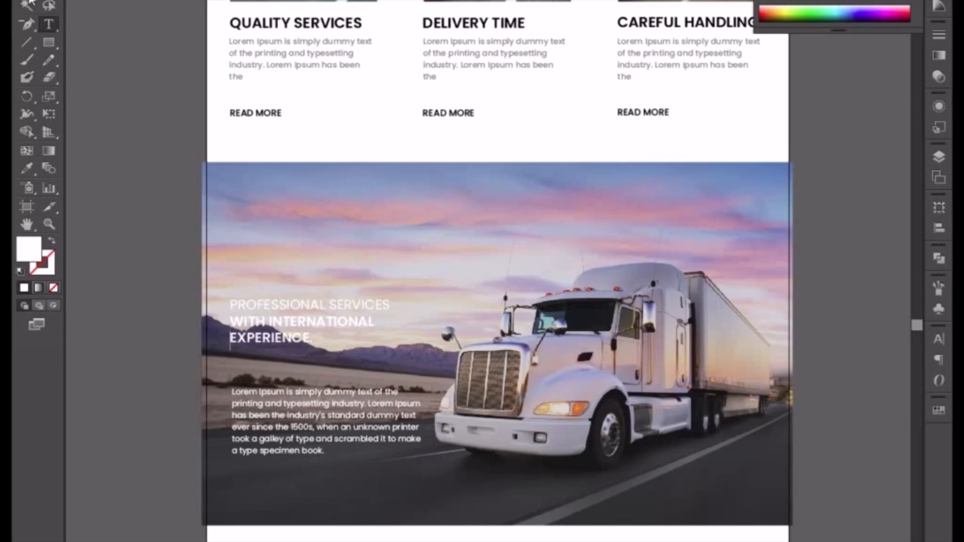
key("Escape")
left_click_drag(393, 353, 462, 386)
- Set the heading's first line, PROFESSIONAL SERVICES, to Medium weight and reduce its font size below the other lines
key("t")
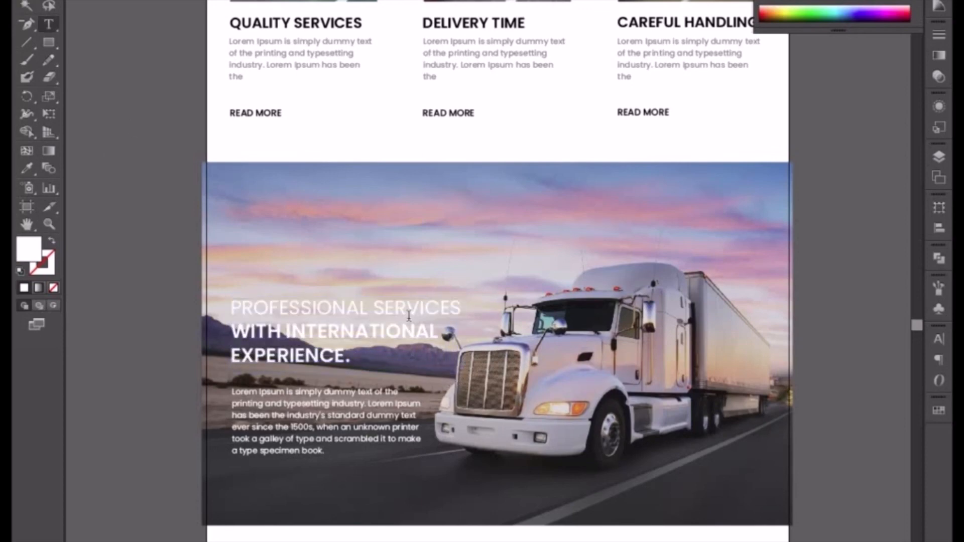
left_click_drag(462, 300, 229, 295)
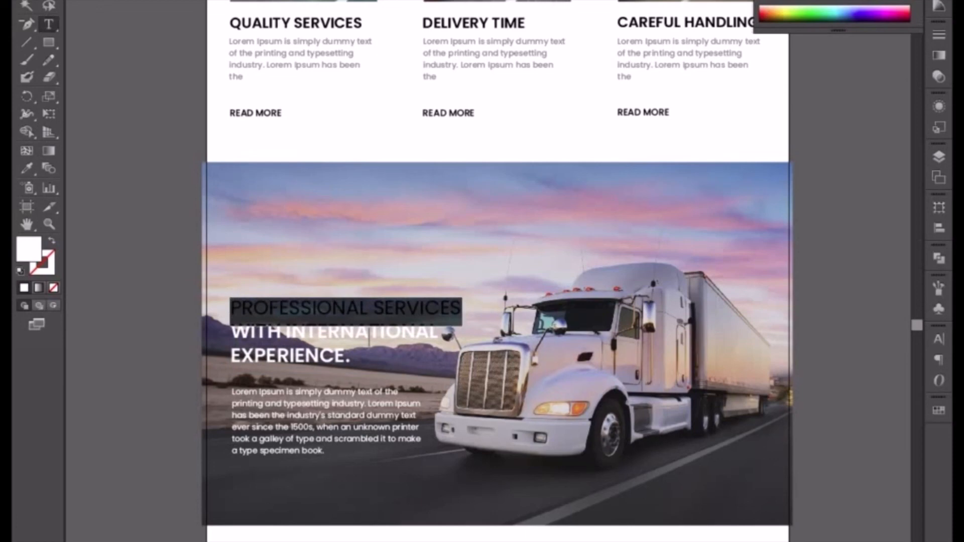
left_click(635, 90)
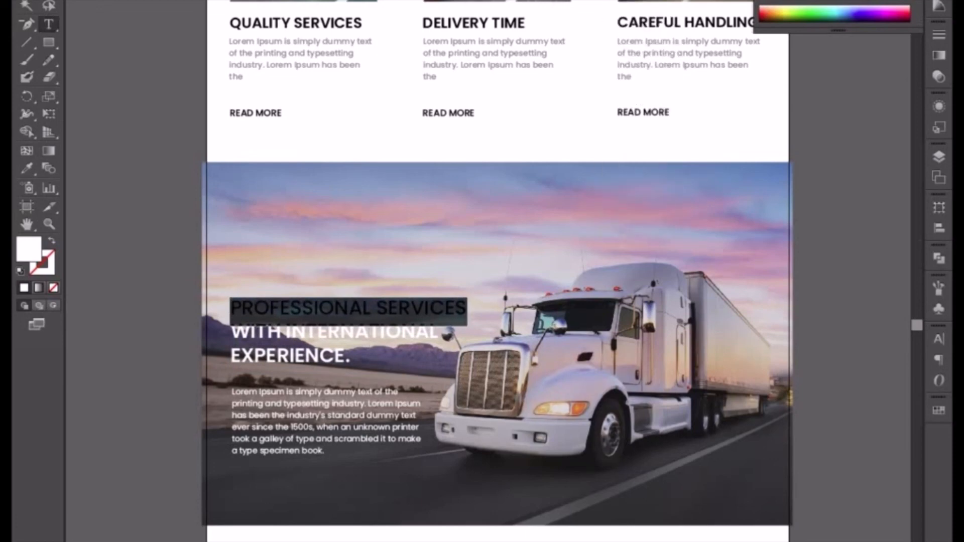
key("Down")
key("Down")
key("Down")
key("Down")
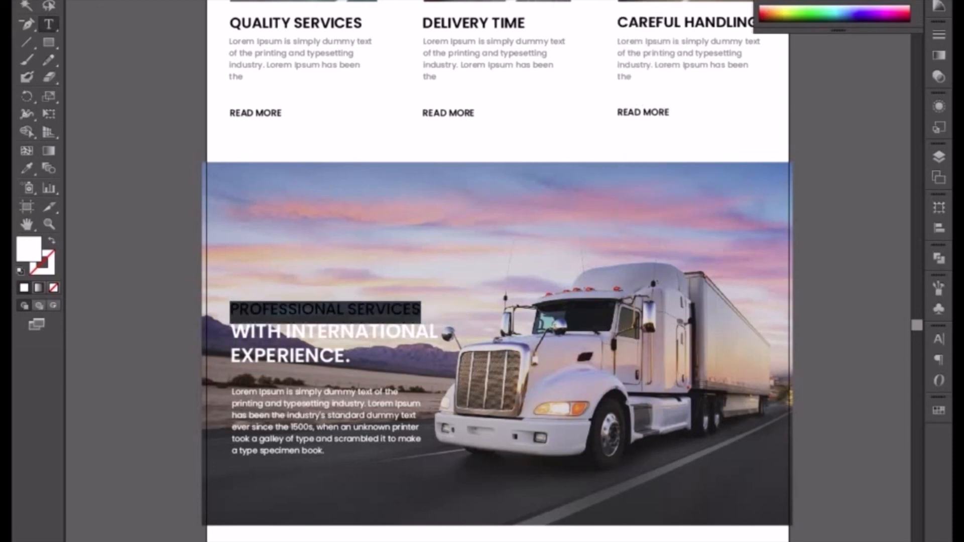
left_click(26, 6)
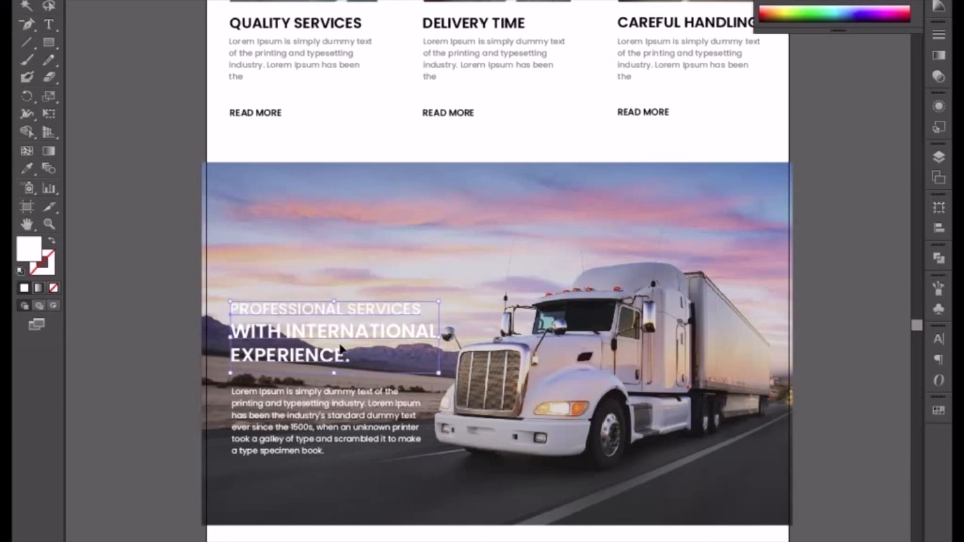
- Move the heading down close to the paragraph, and nudge both texts slightly up together
left_click_drag(340, 339, 341, 354)
left_click(335, 404, "shift")
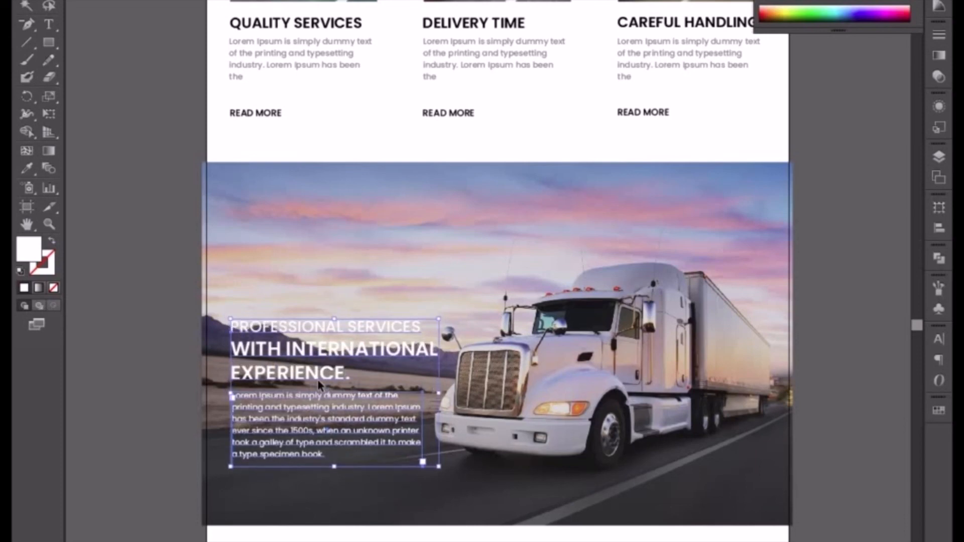
key("Up")
key("Up")
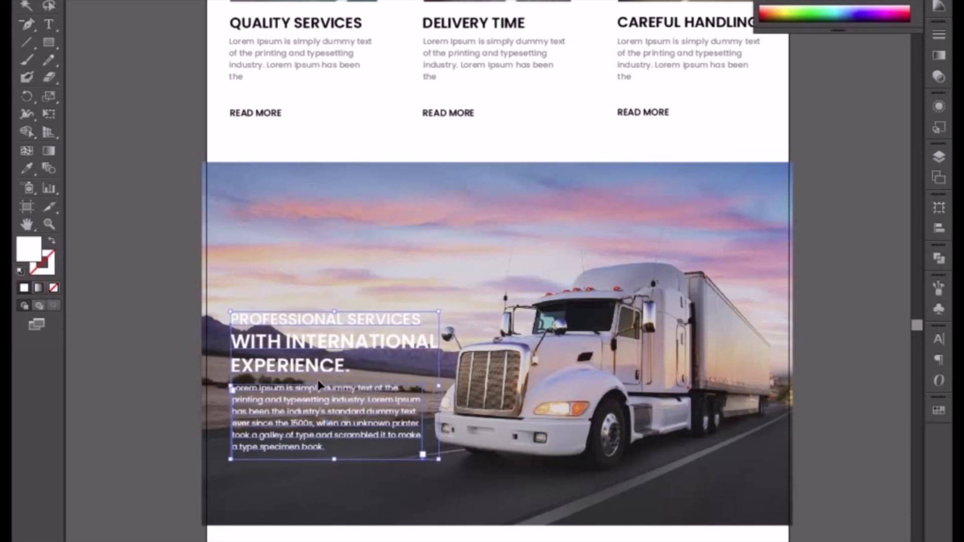
- Raise the opacity of the near-black overlay so it darkens the truck photo more strongly
left_click(324, 277)
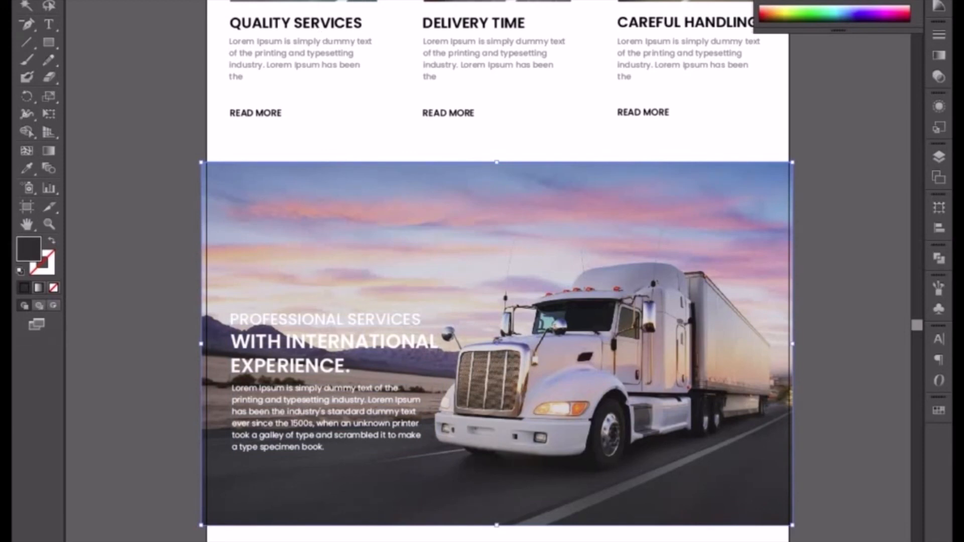
left_click(500, 0)
left_click(492, 21)
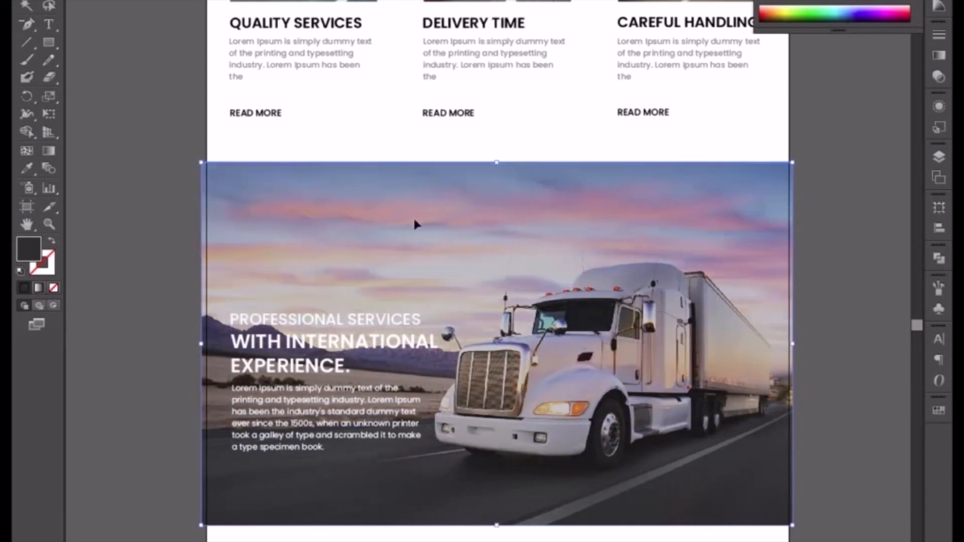
left_click(886, 330)
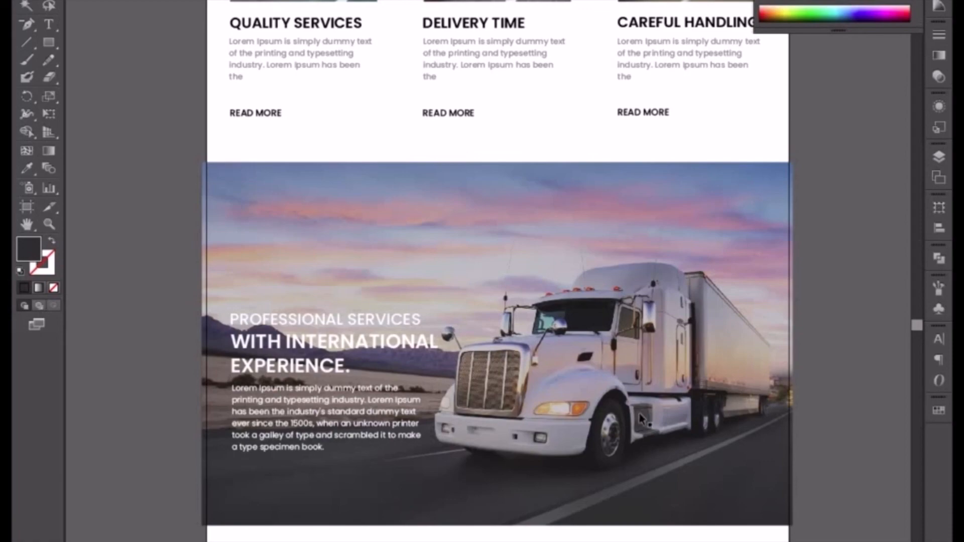
- Copy the hero's orange CLICK HERE button with its label and place it left-aligned beneath the truck-photo paragraph
scroll(176, 200, "up", 10)
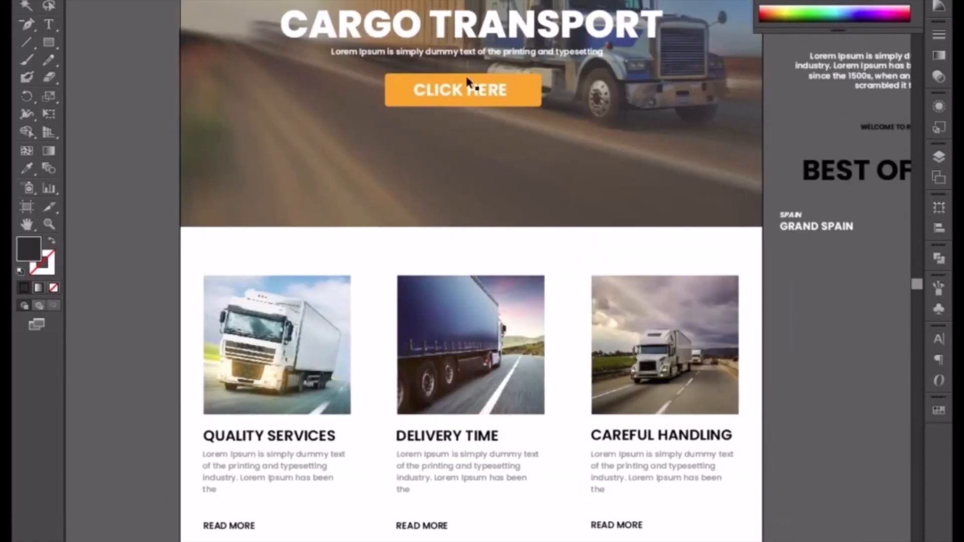
left_click(505, 99)
left_click(525, 88, "shift")
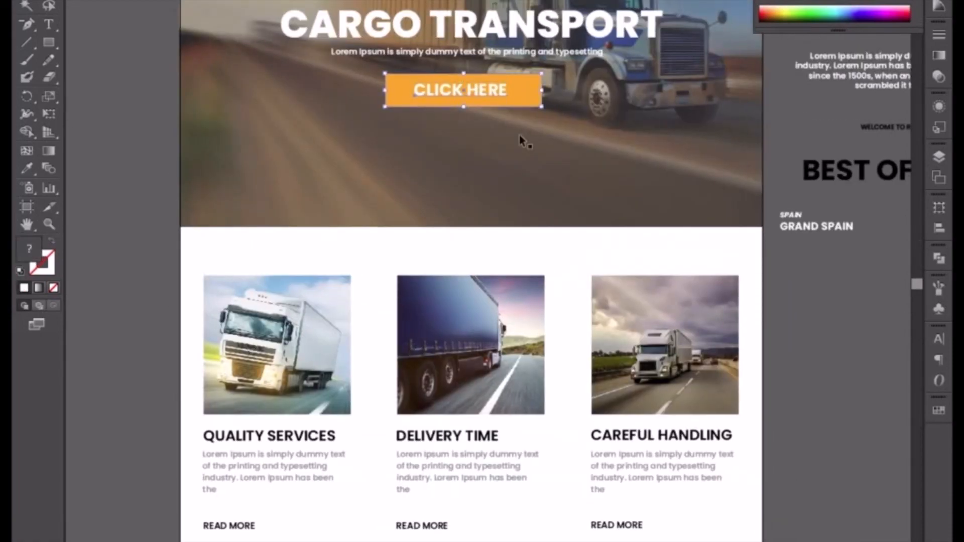
left_click_drag(516, 144, 555, 81)
left_click_drag(553, 39, 387, 468)
left_click_drag(358, 484, 448, 470)
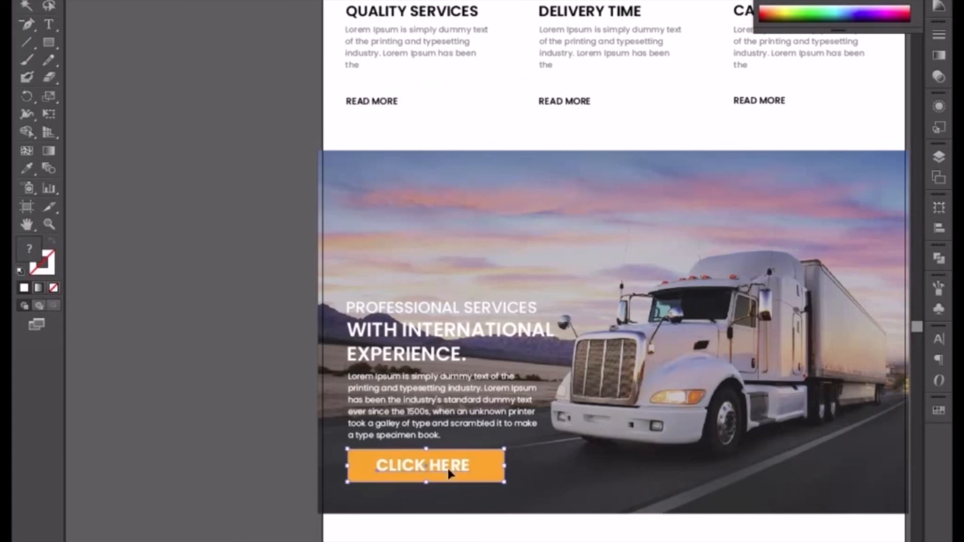
- Move the truck-photo heading, paragraph and orange button up together as one block
left_click(436, 423, "shift")
left_click(425, 343, "shift")
key("Up")
key("Up")
key("Up")
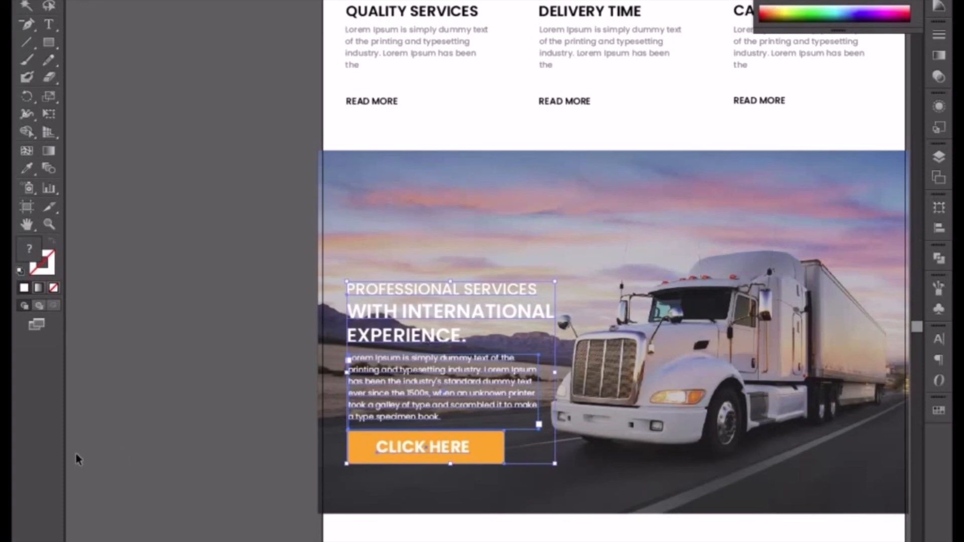
left_click(346, 469)
- Replace the label on the truck-photo section's orange button with CONTACT US
double_click(394, 448)
key("ctrl+a")
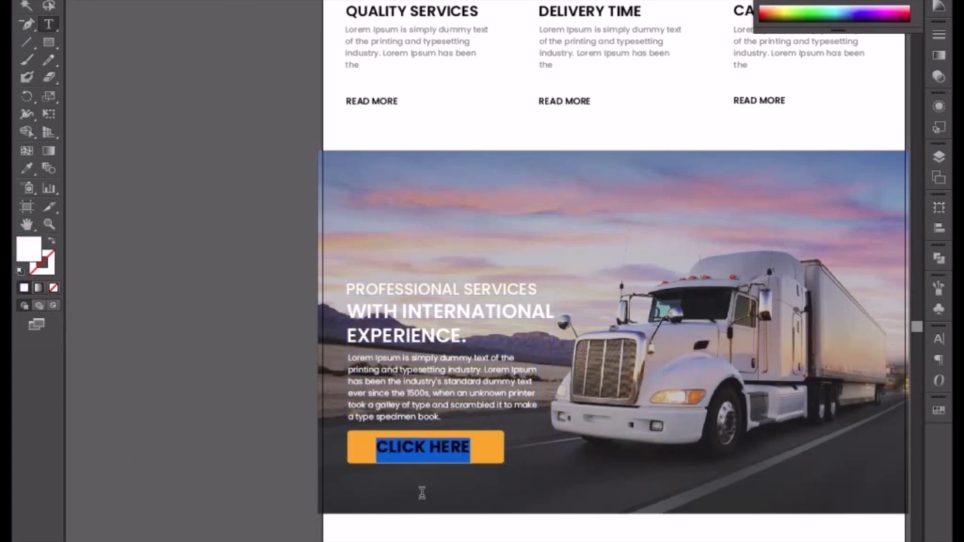
type("CP")
key("BackSpace")
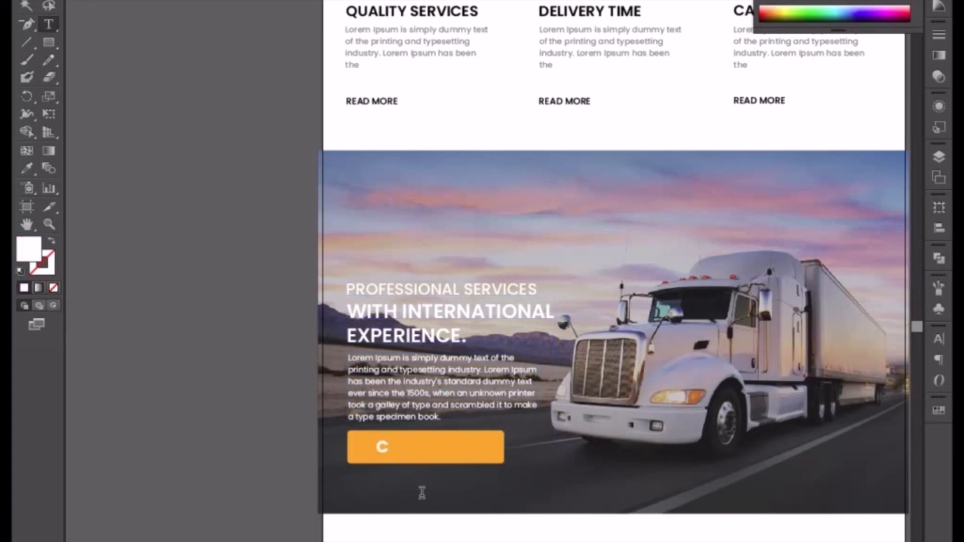
type("ONTACT")
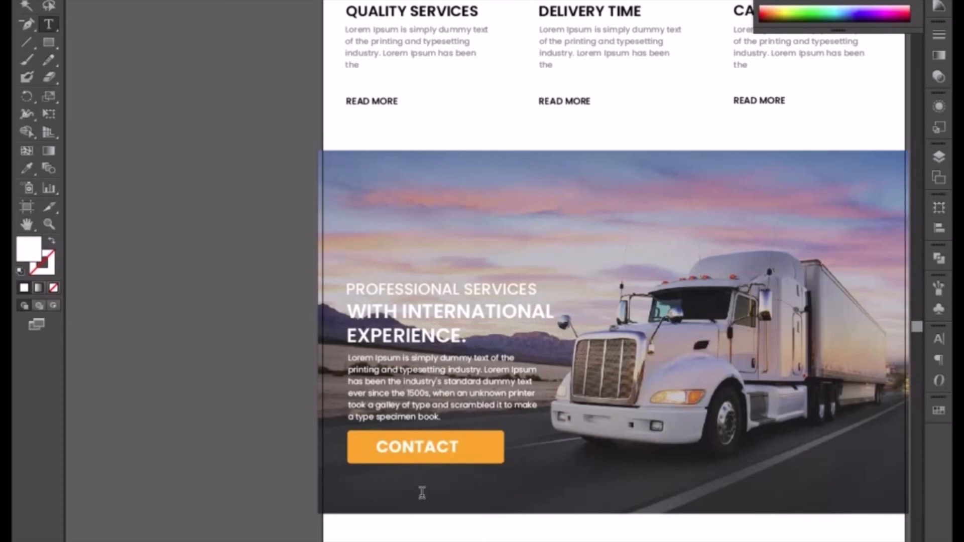
type(" US")
- Nudge the CONTACT US label left to roughly centre it on its orange button, and deselect it
left_click(25, 0)
key("shift+Left")
key("shift+Left")
key("shift+Left")
key("shift+Left")
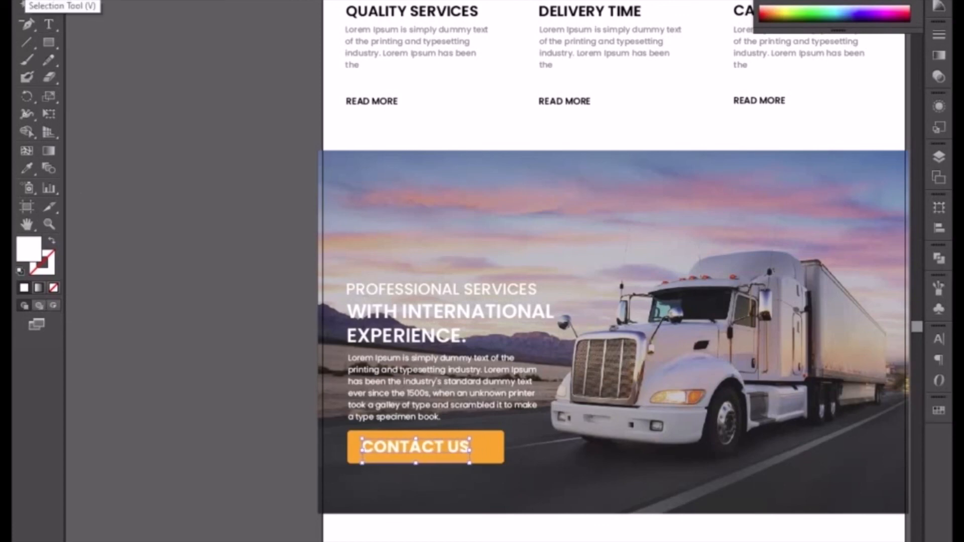
key("shift+Right")
key("shift+Right")
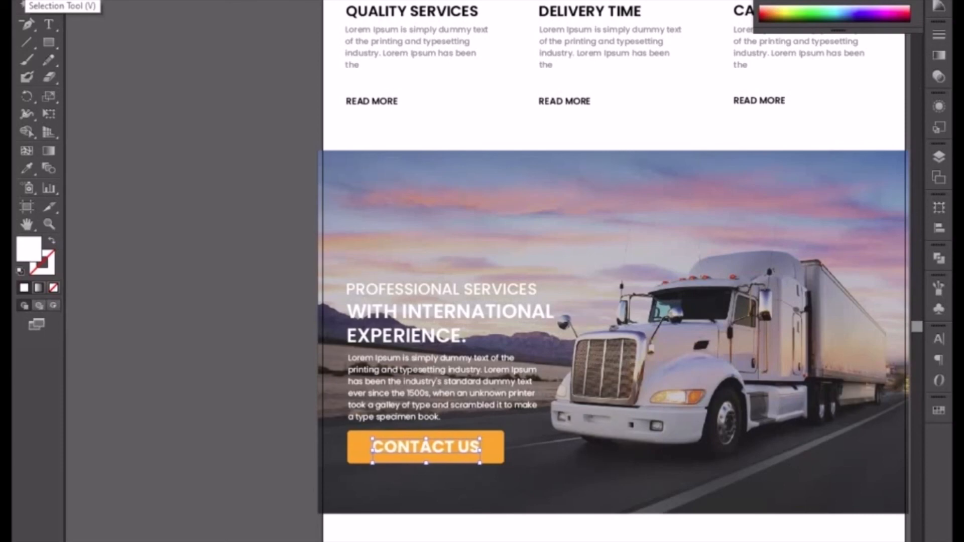
key("shift+Left")
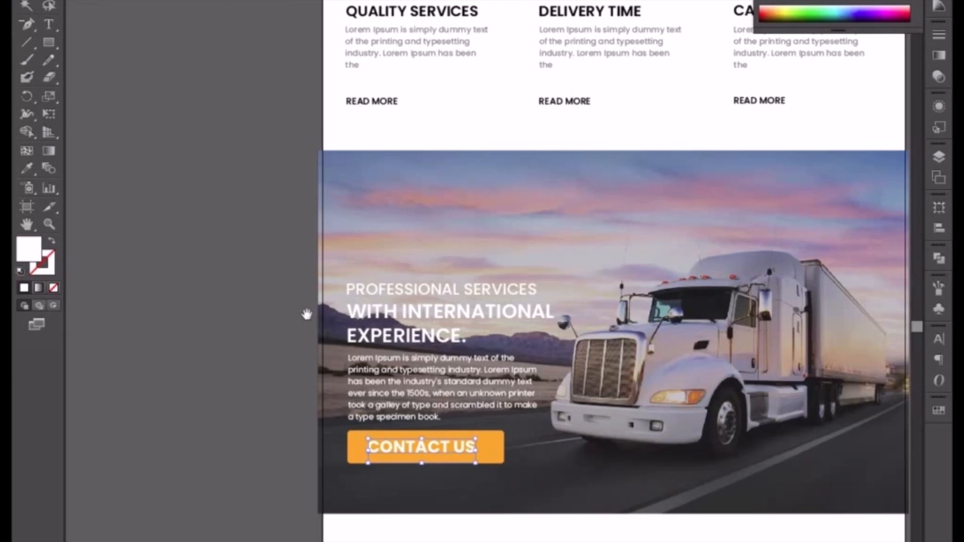
left_click_drag(306, 315, 145, 335)
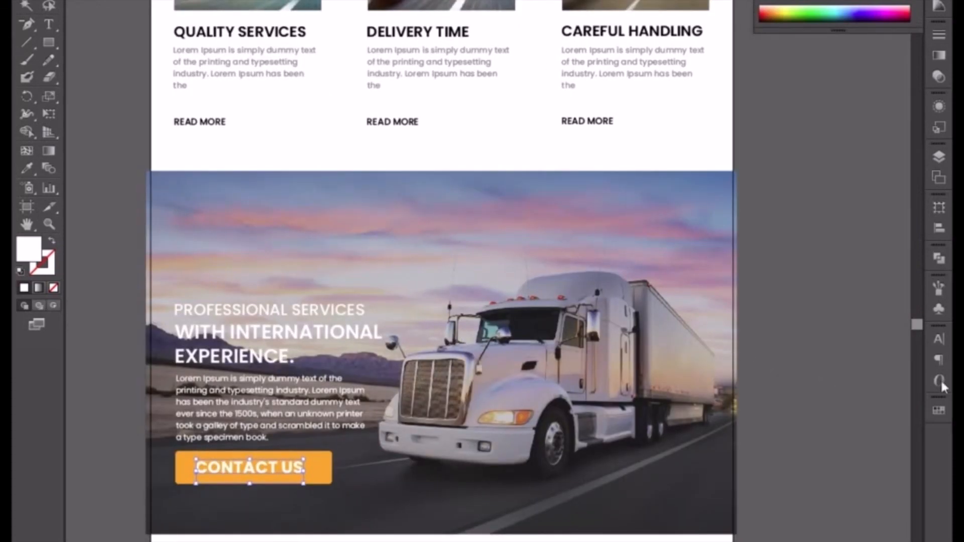
left_click(819, 391)
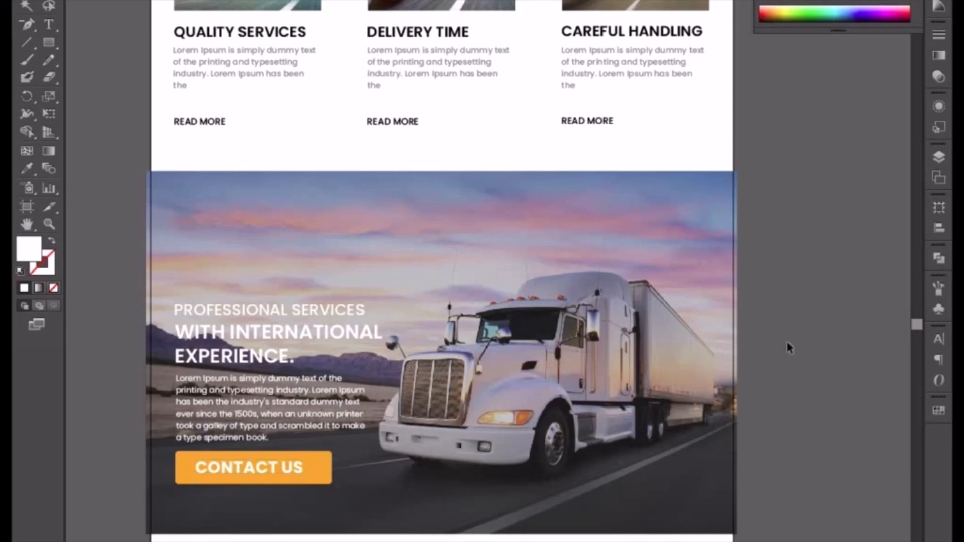
- Review the page layout from the truck-photo section up through the services columns to the hero
left_click_drag(768, 285, 764, 323)
key("ctrl+minus")
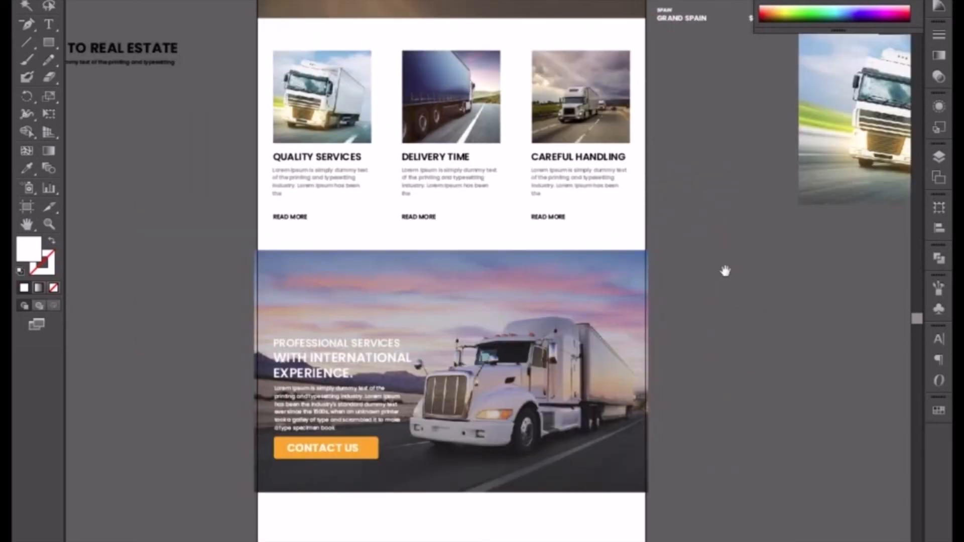
left_click_drag(723, 271, 722, 362)
key("ctrl+plus")
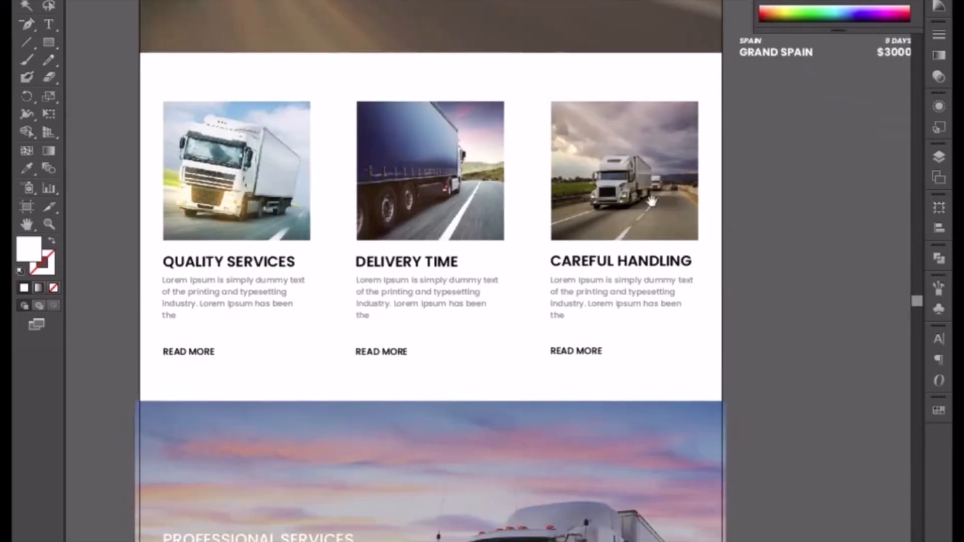
left_click_drag(659, 163, 641, 348)
left_click_drag(618, 217, 631, 273)
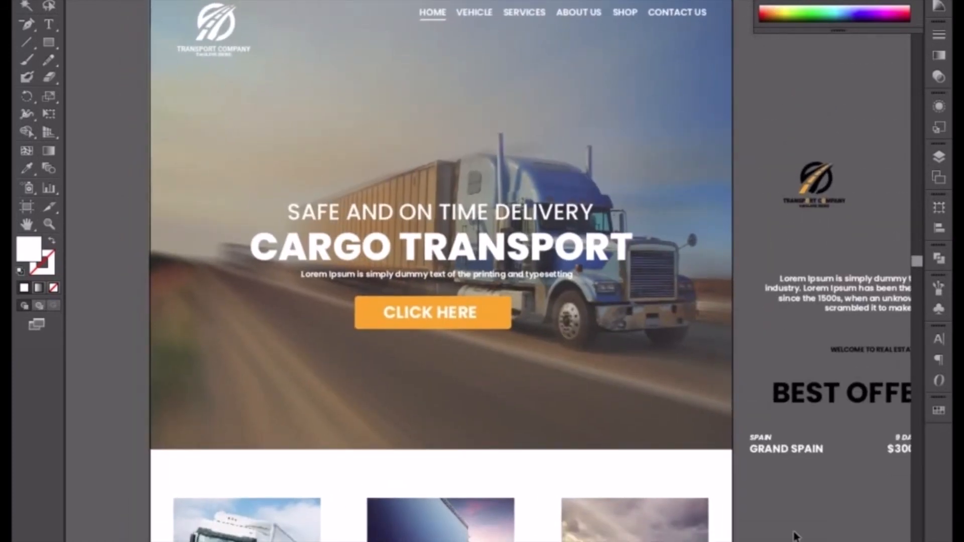